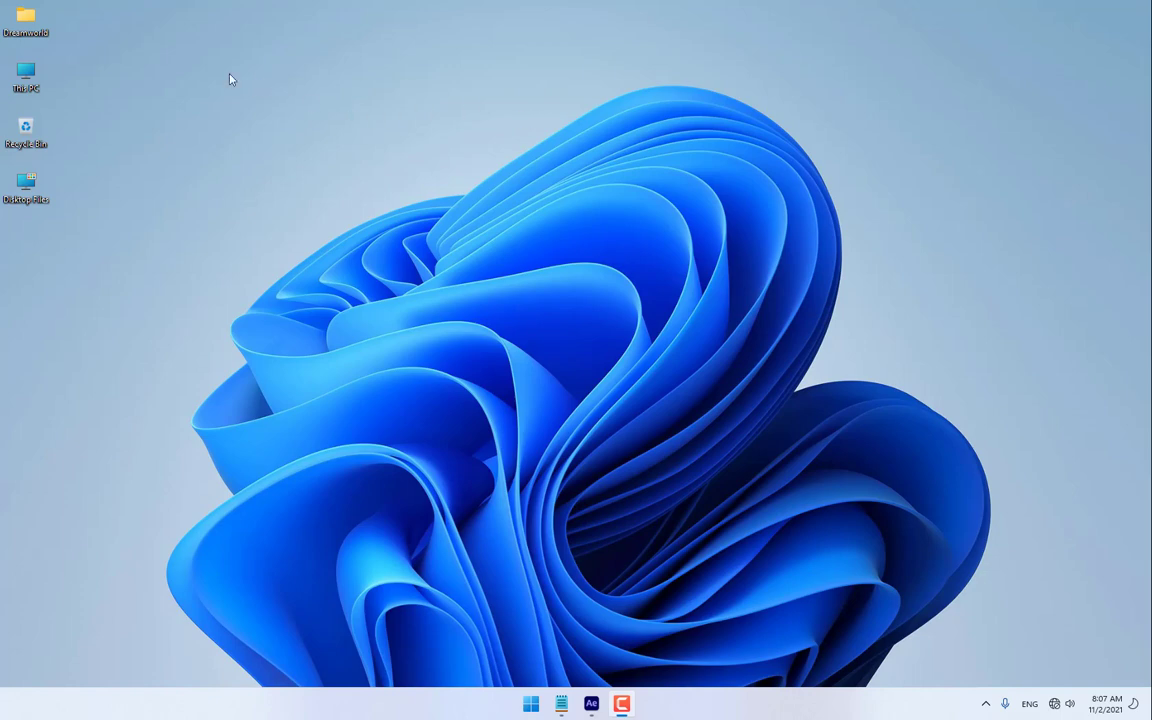
Step: Check the animation methods list in Notepad, switch to After Effects and create a new composition named Test
left_click(561, 703)
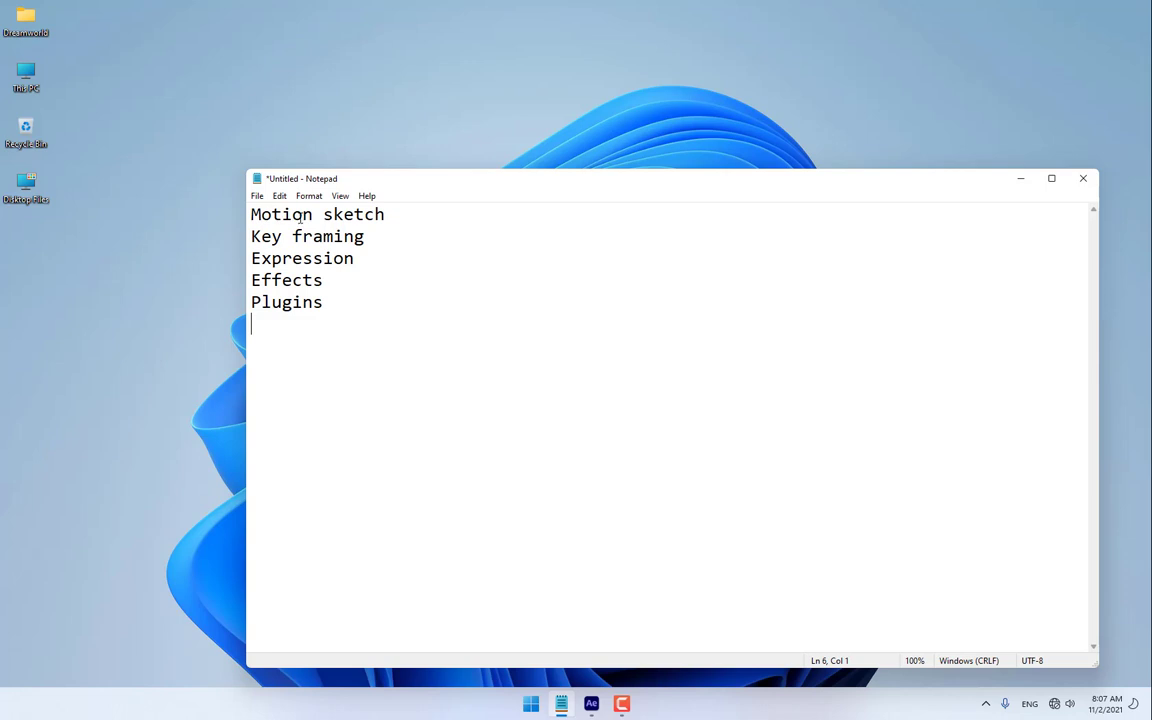
left_click(591, 705)
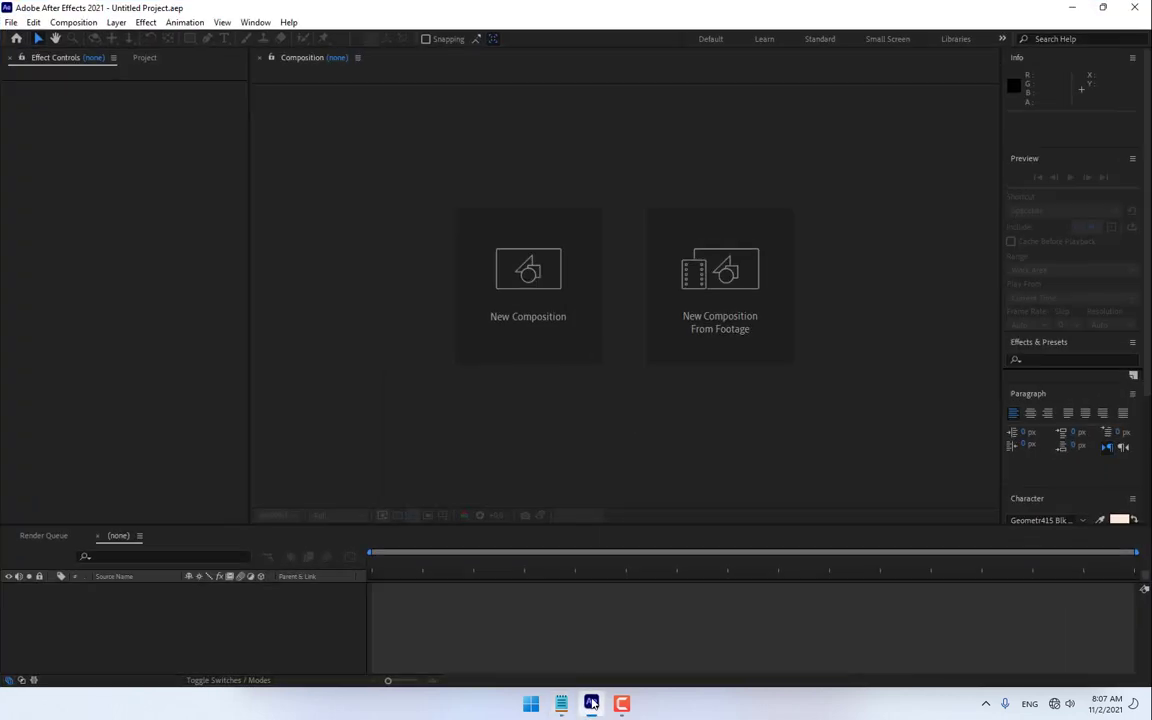
left_click(551, 365)
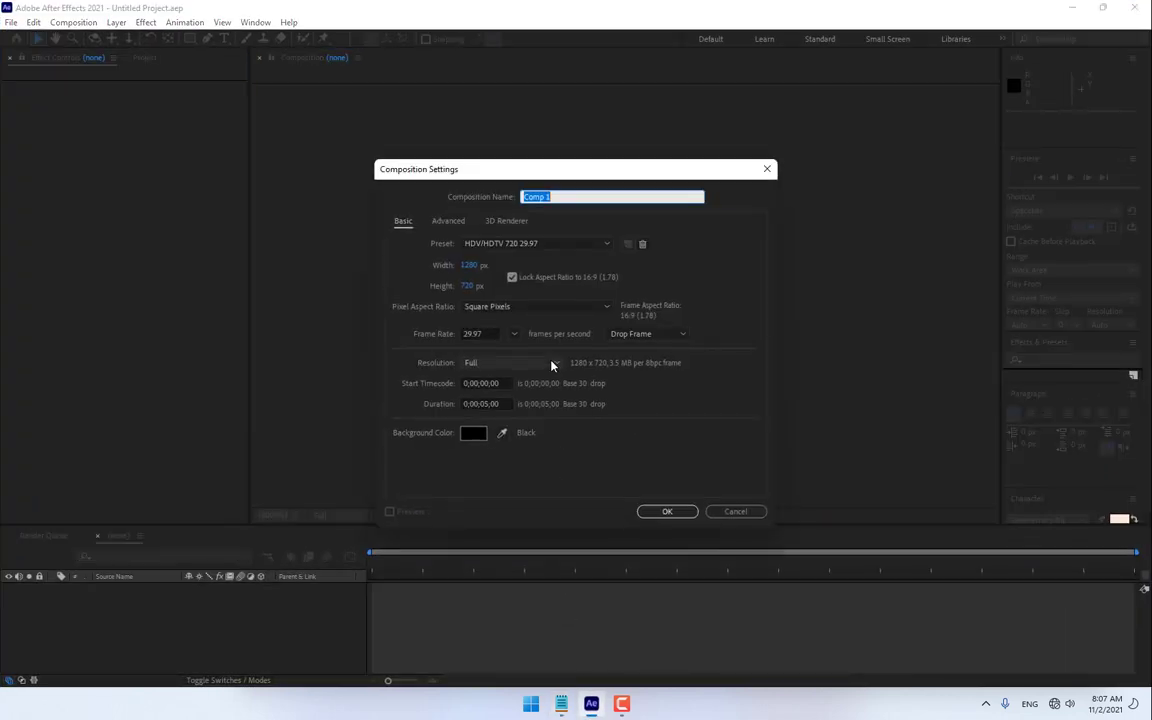
type("Test")
key("Return")
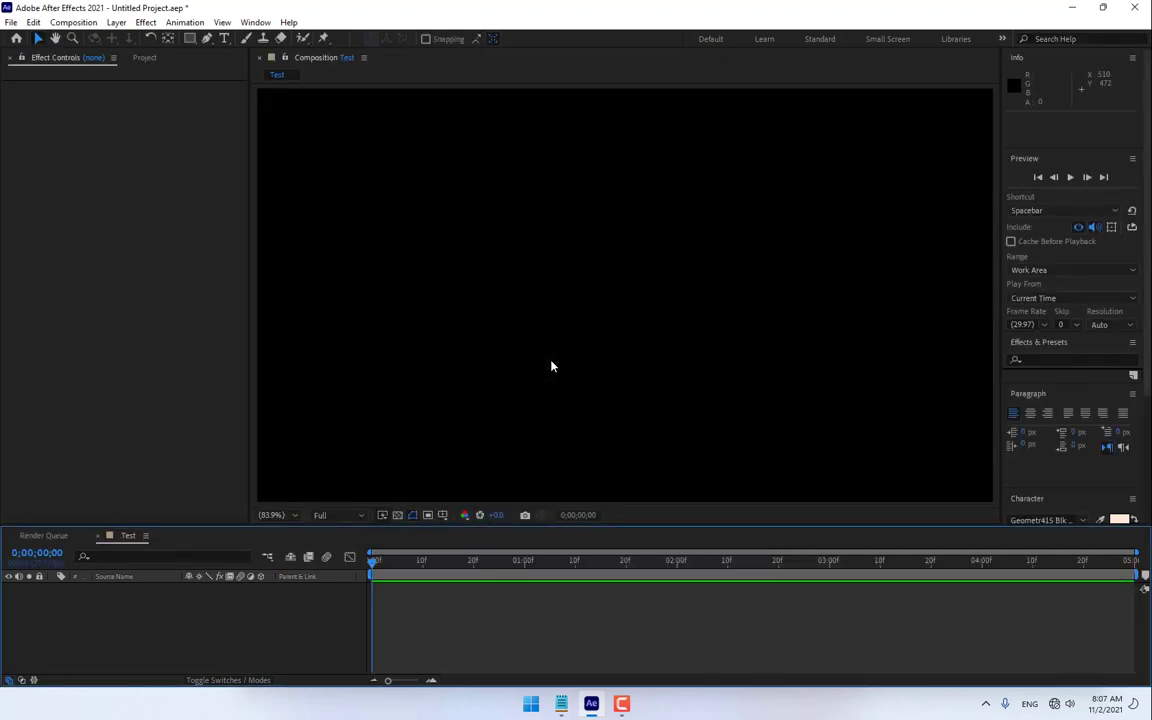
Step: Add a text layer reading JAE to the composition with the Type tool
left_click(224, 39)
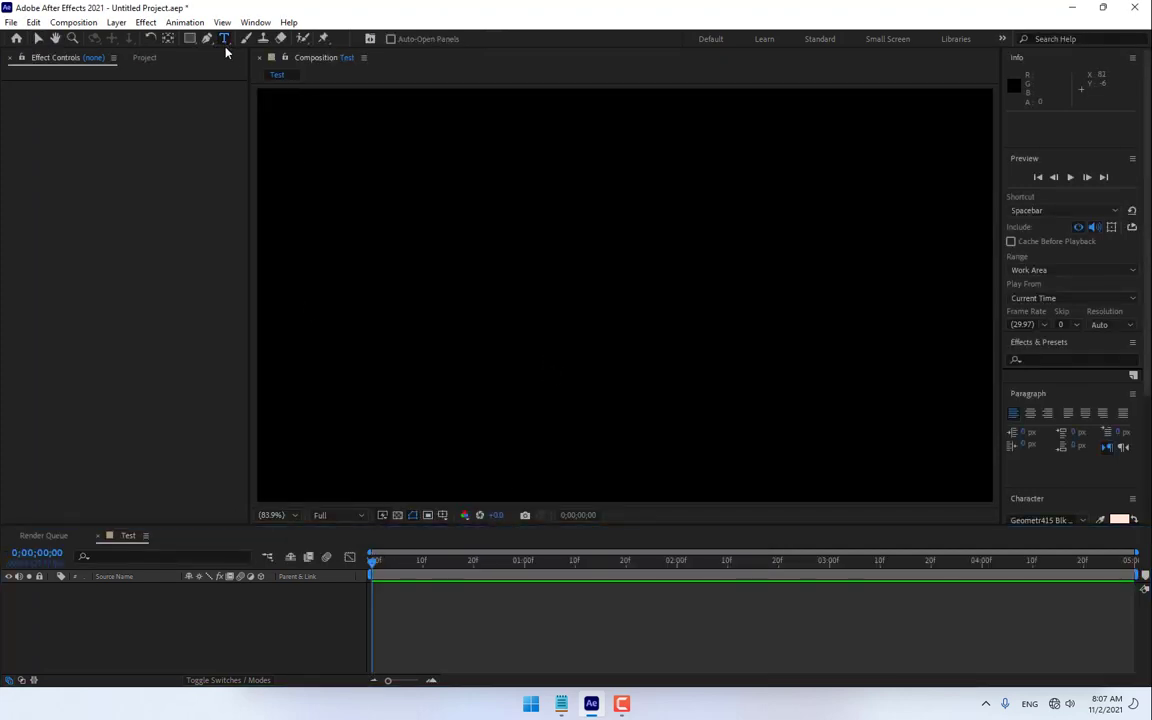
left_click(564, 290)
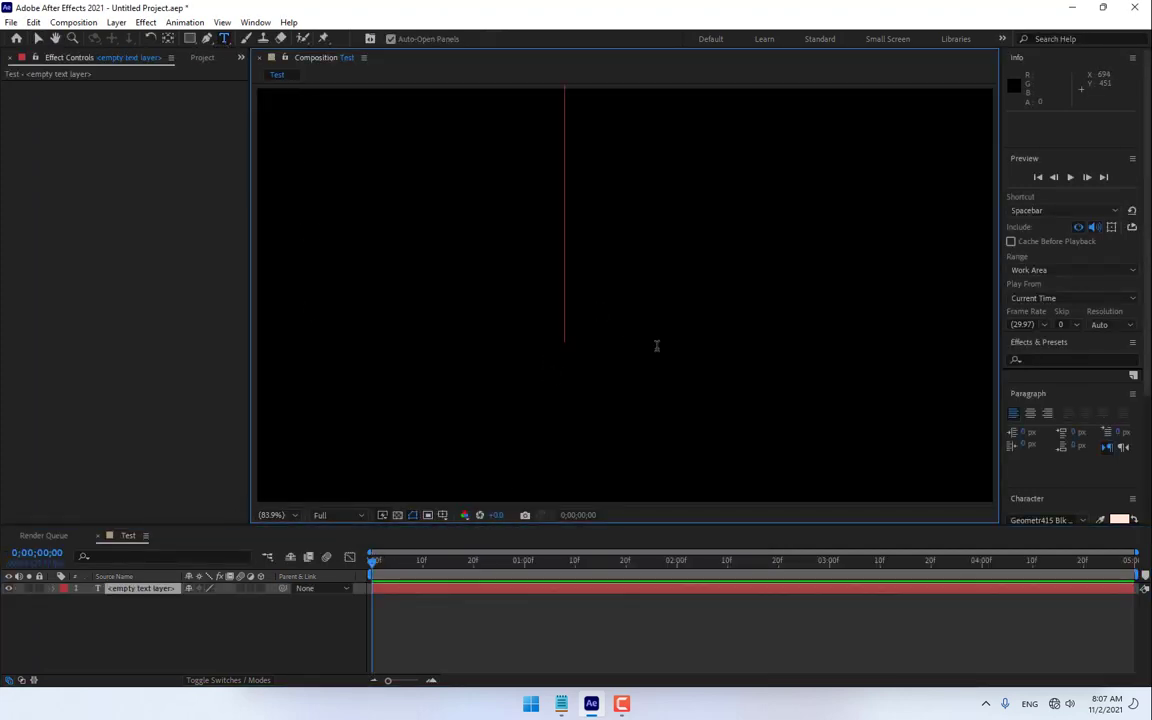
type("JAE")
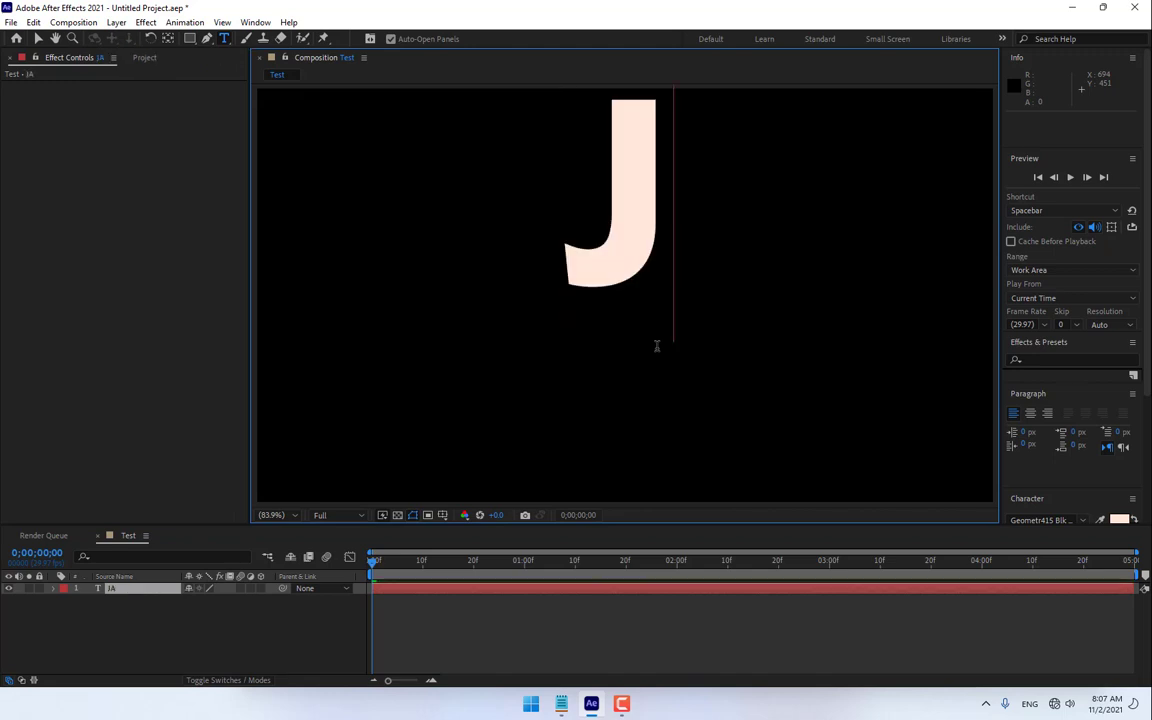
left_click(38, 38)
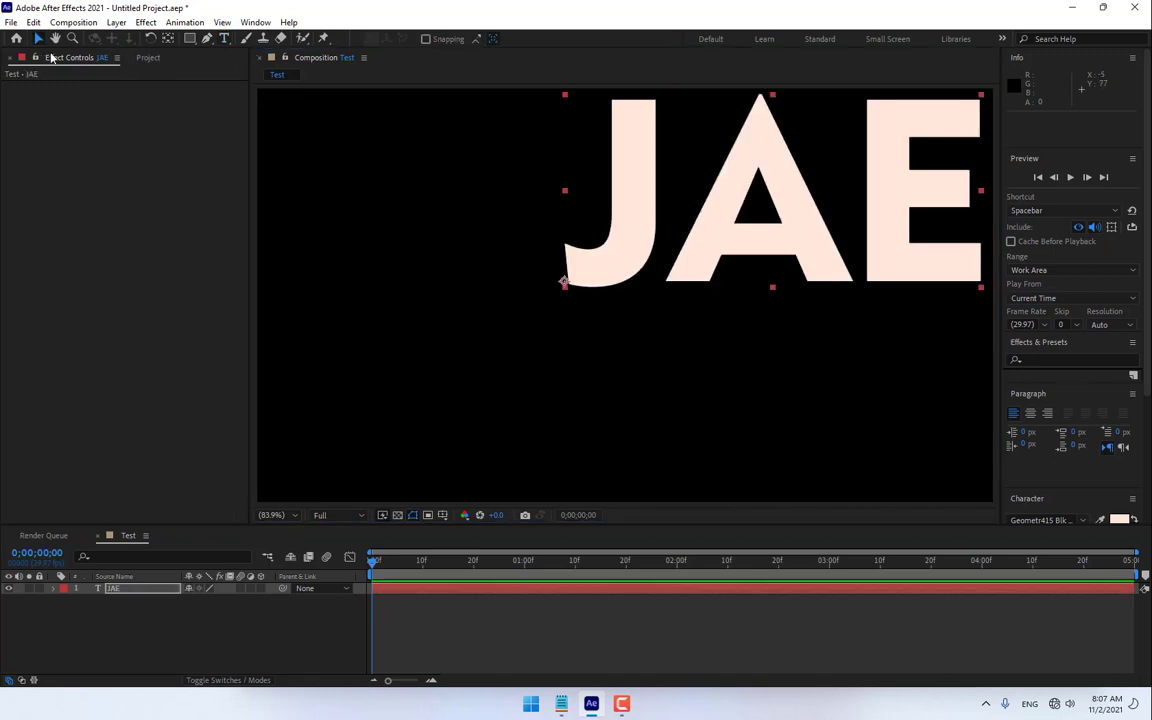
Step: Reduce the JAE text's font size to 129 px and move it to the upper-left area of the composition
scroll(1038, 467, "down", 3)
left_click_drag(1030, 414, 720, 442)
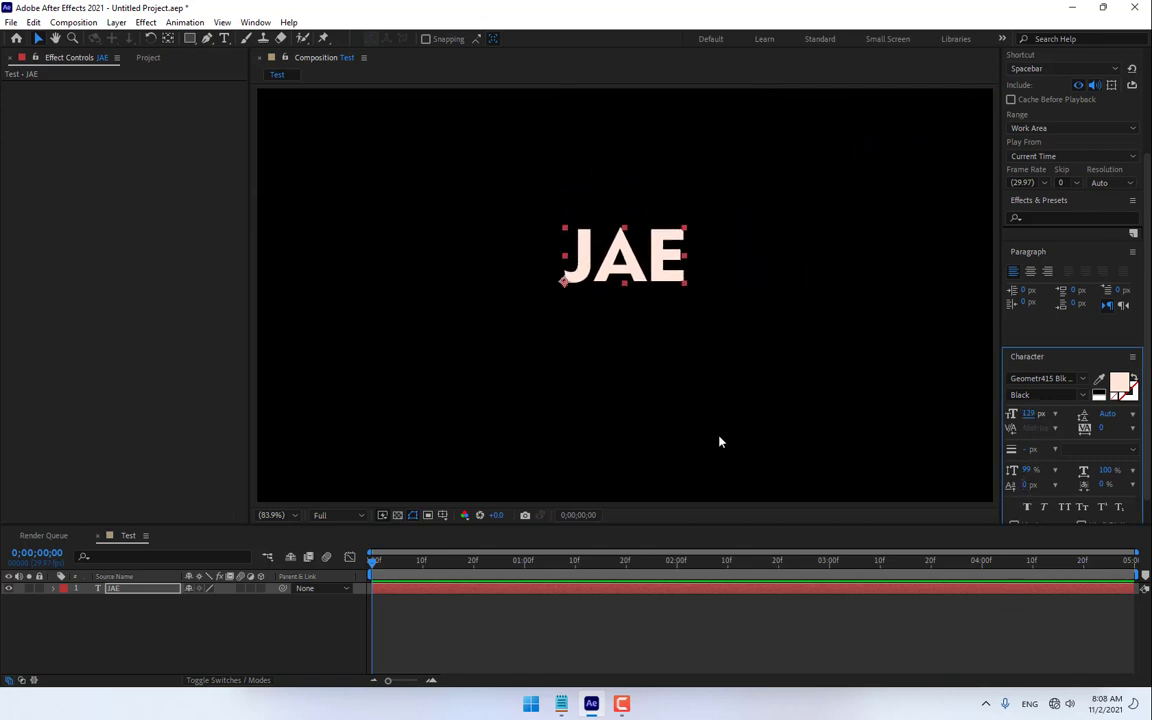
left_click(272, 515)
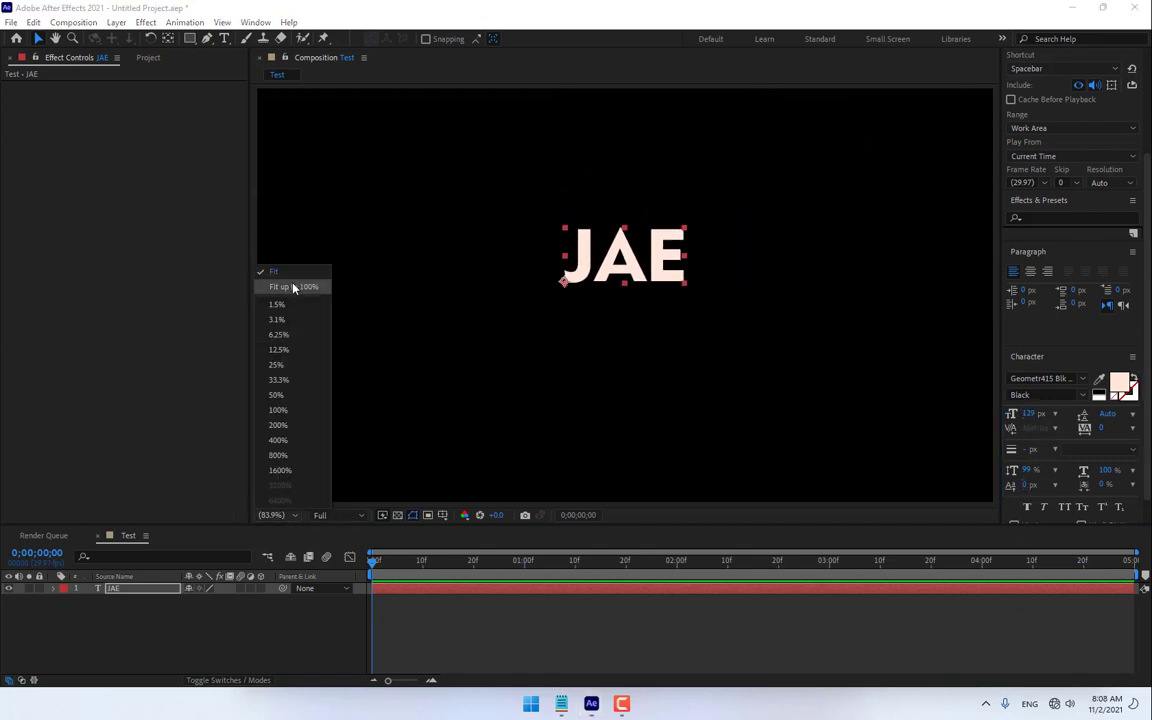
left_click(294, 287)
left_click_drag(652, 266, 410, 157)
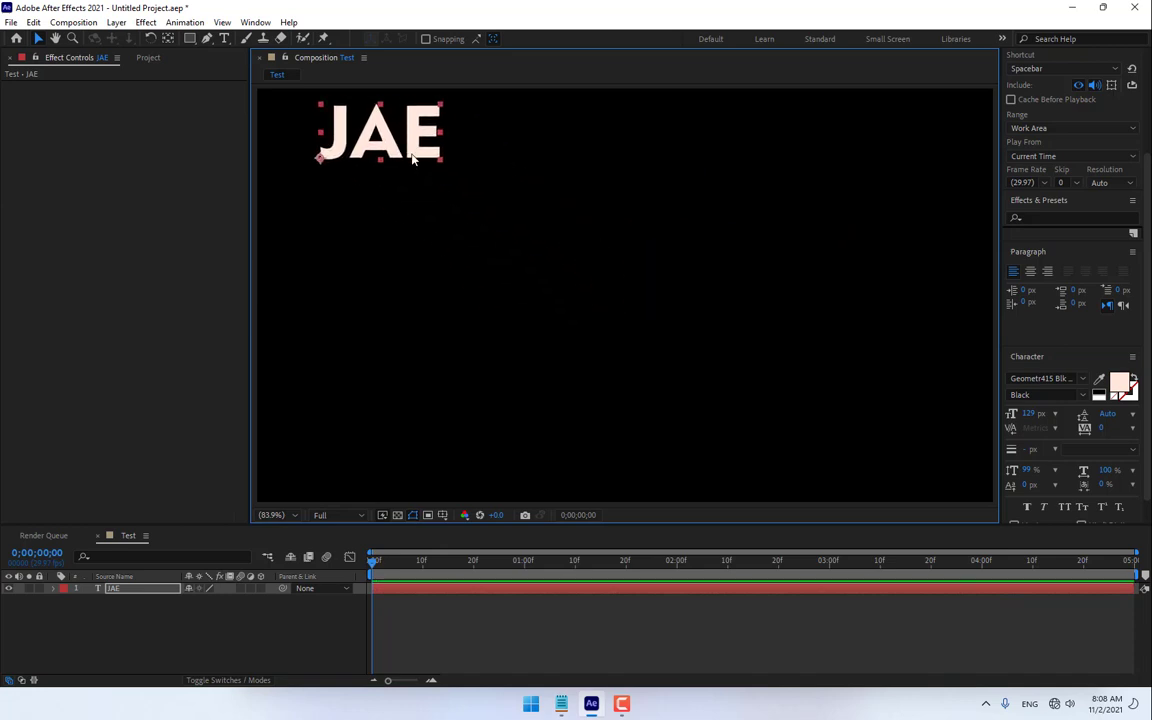
Step: Show the Motion Sketch settings
left_click(255, 22)
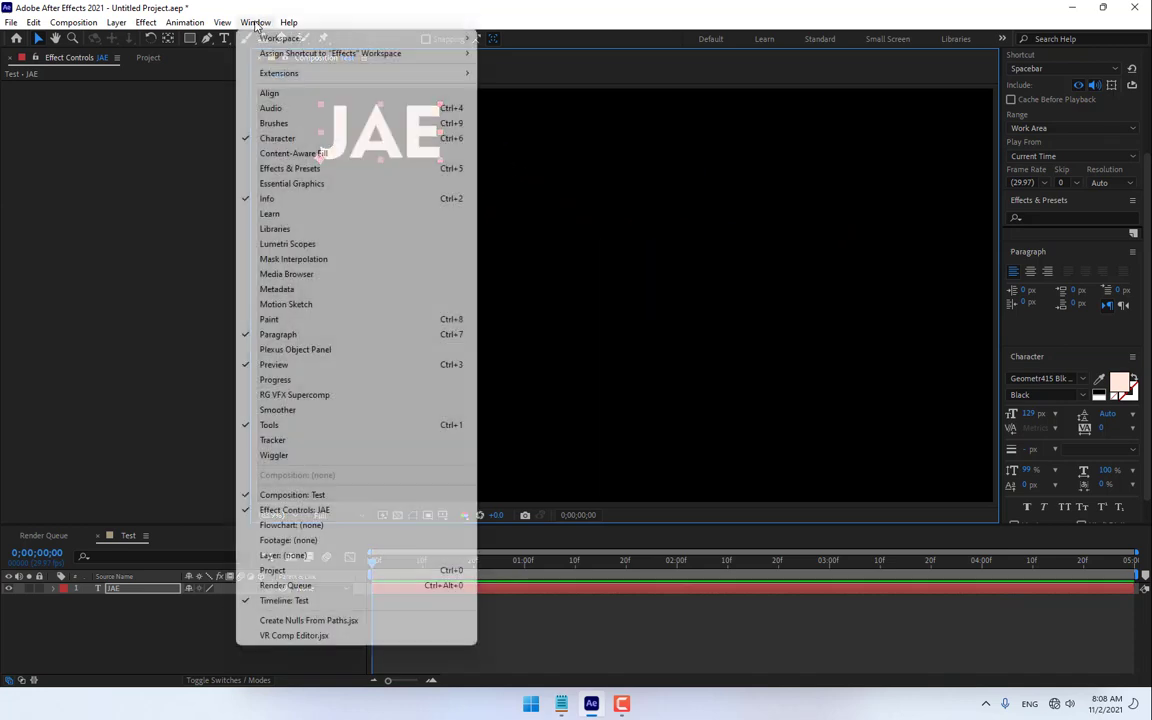
left_click(288, 304)
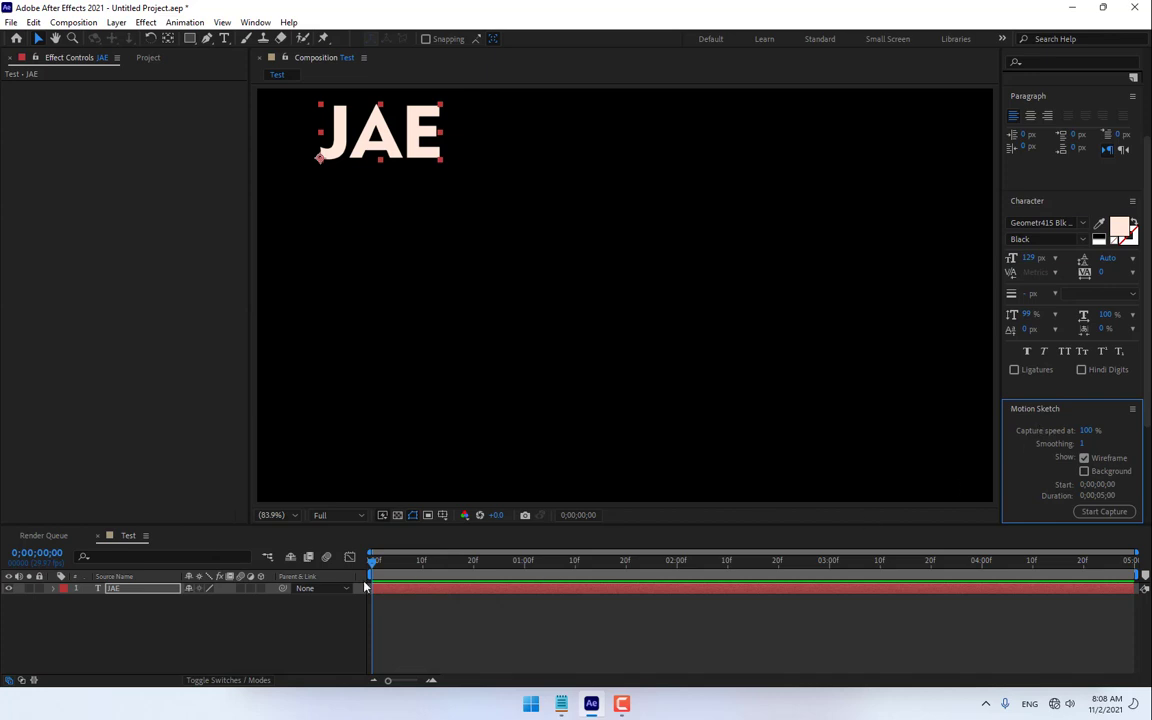
Step: Try recording a winding diagonal motion path for the JAE text with Motion Sketch, scrub through it, and undo the capture
left_click(524, 566)
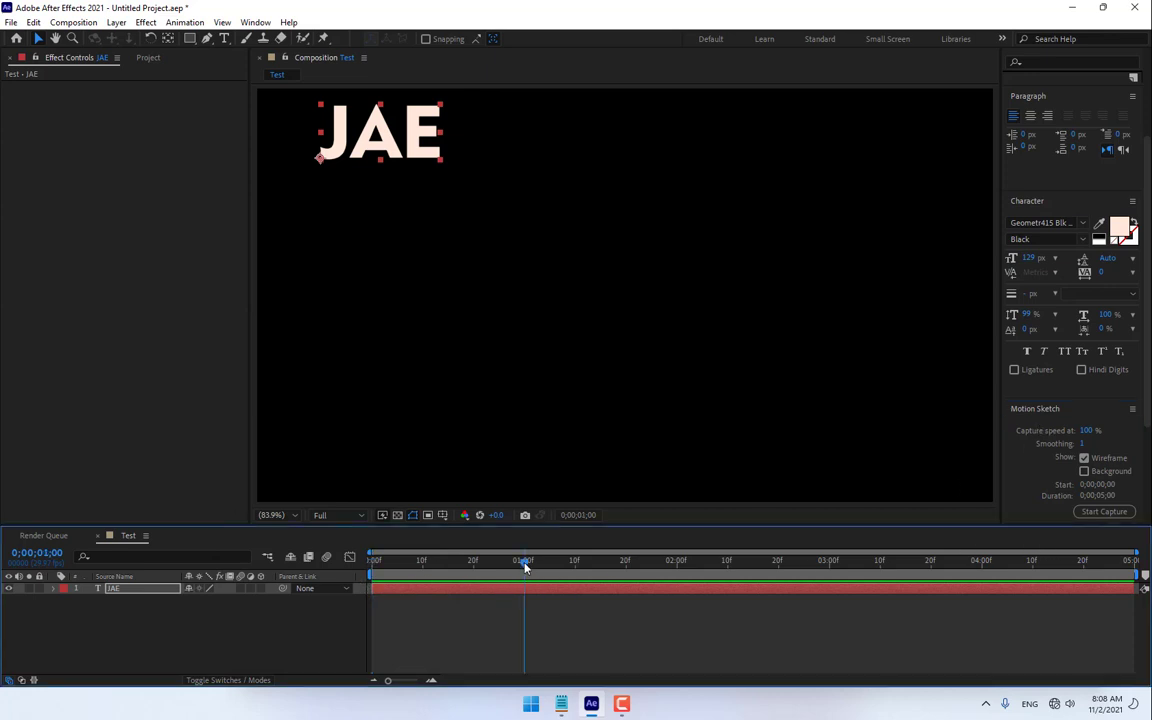
left_click(1102, 511)
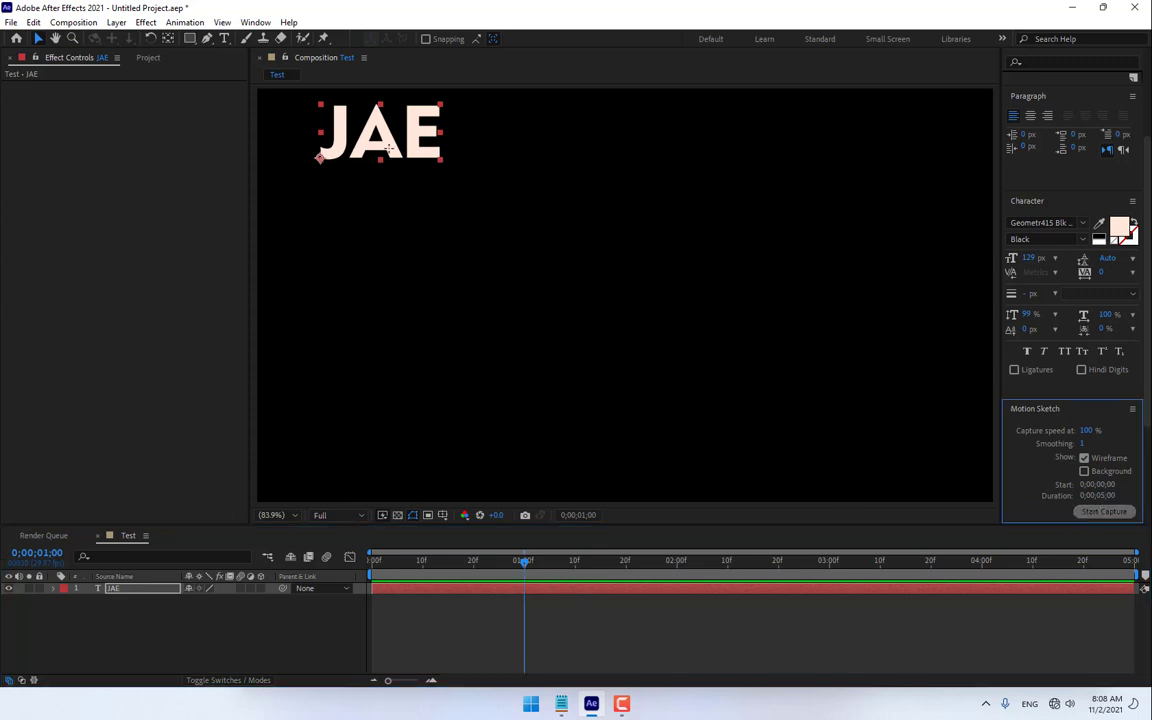
mouse_move(396, 158)
left_mouse_down()
mouse_move(422, 220)
mouse_move(516, 226)
mouse_move(527, 250)
mouse_move(507, 297)
mouse_move(600, 352)
mouse_move(615, 419)
mouse_move(680, 478)
left_mouse_up()
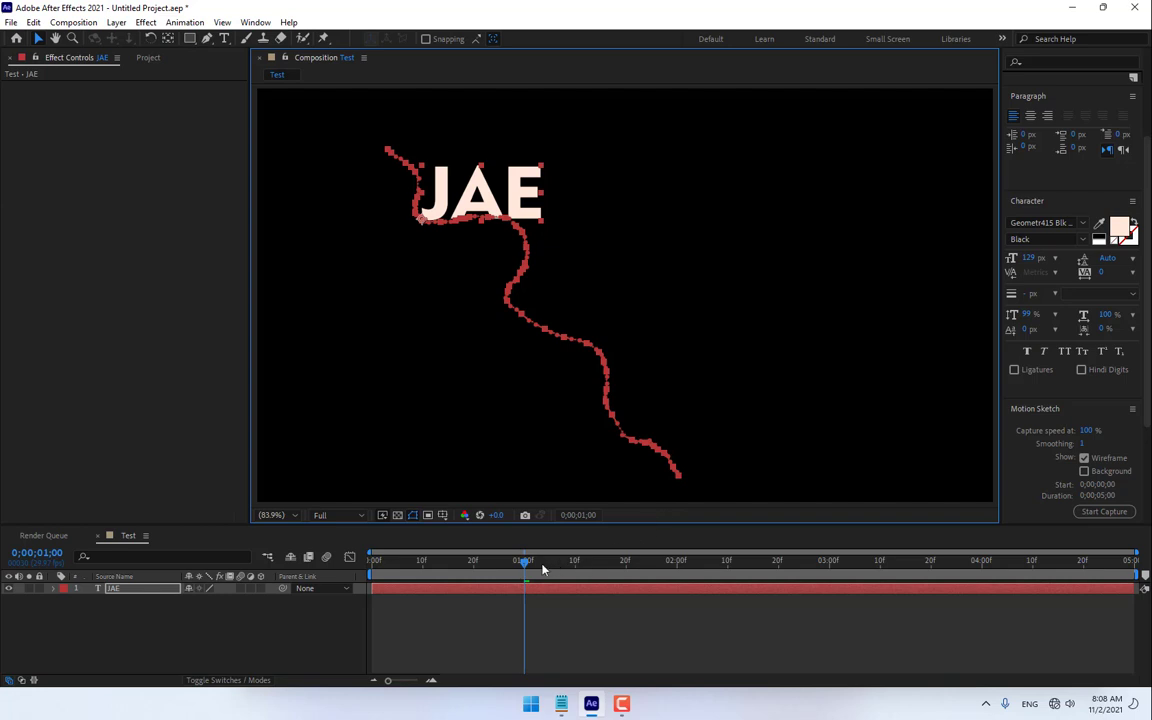
left_click_drag(526, 564, 471, 612)
key("ctrl+z")
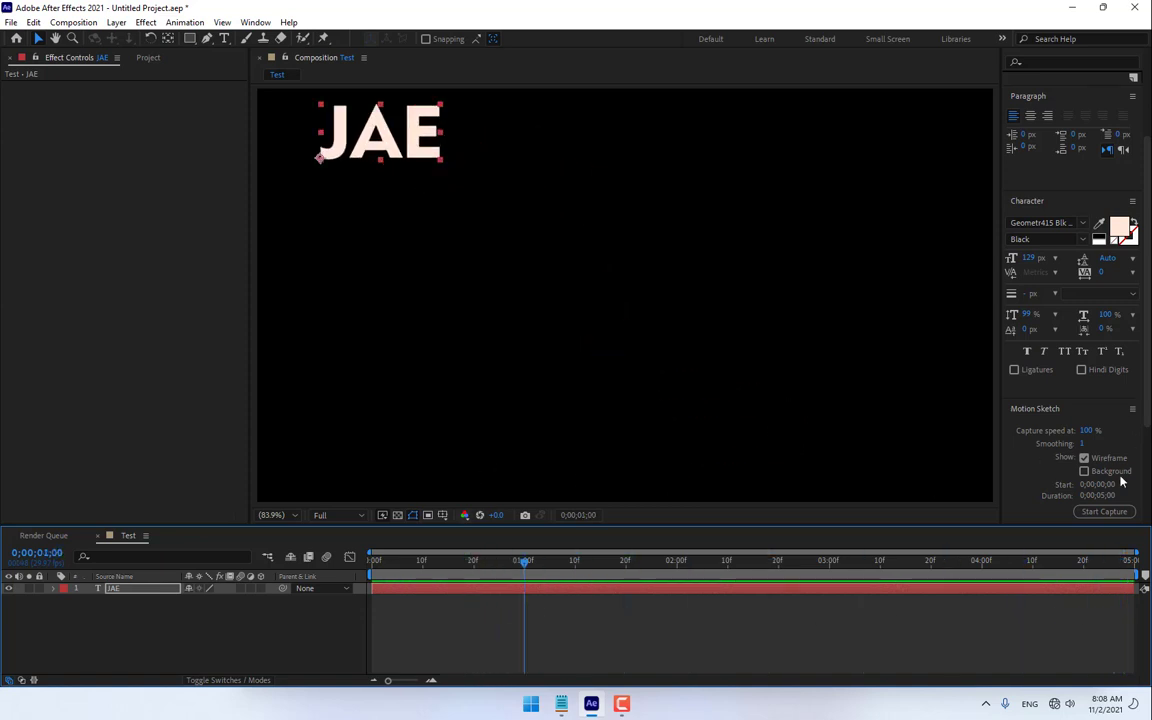
Step: From time zero, capture a Motion Sketch path that makes the JAE text fall and bounce rightward along the frame's lower edge, and scrub through it
key("Home")
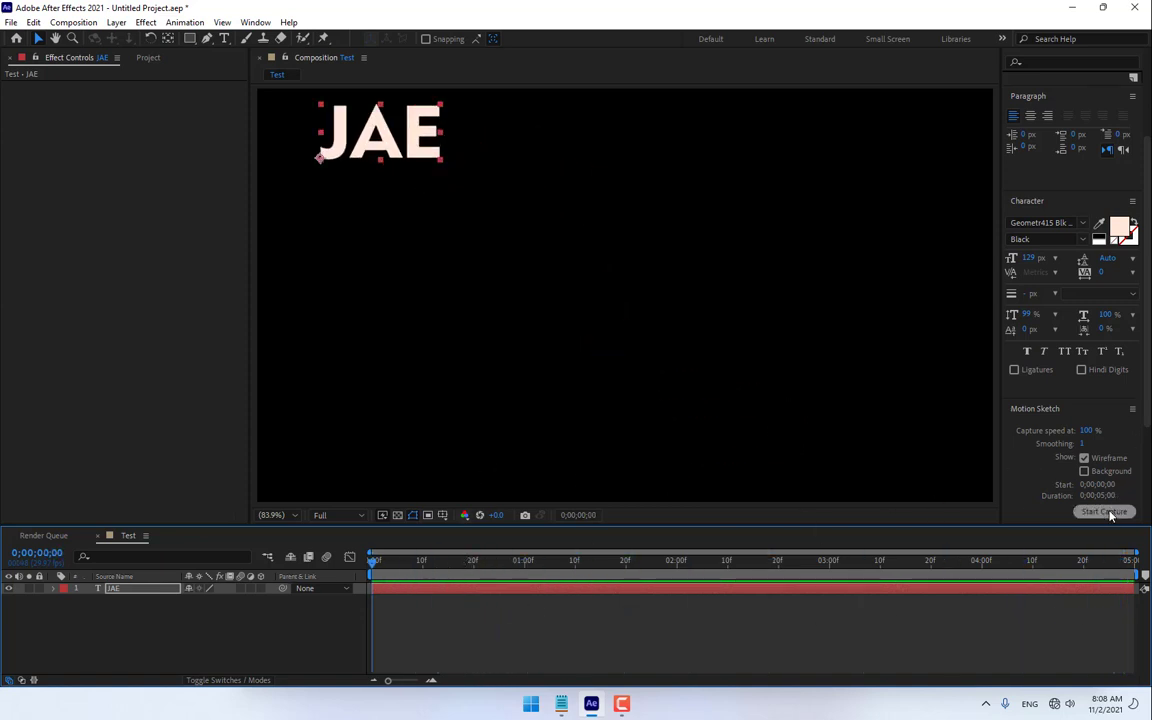
left_click(1104, 511)
mouse_move(432, 179)
left_mouse_down()
mouse_move(542, 331)
mouse_move(580, 496)
mouse_move(621, 477)
mouse_move(683, 501)
mouse_move(725, 490)
mouse_move(758, 502)
left_mouse_up()
left_click_drag(394, 567, 1148, 658)
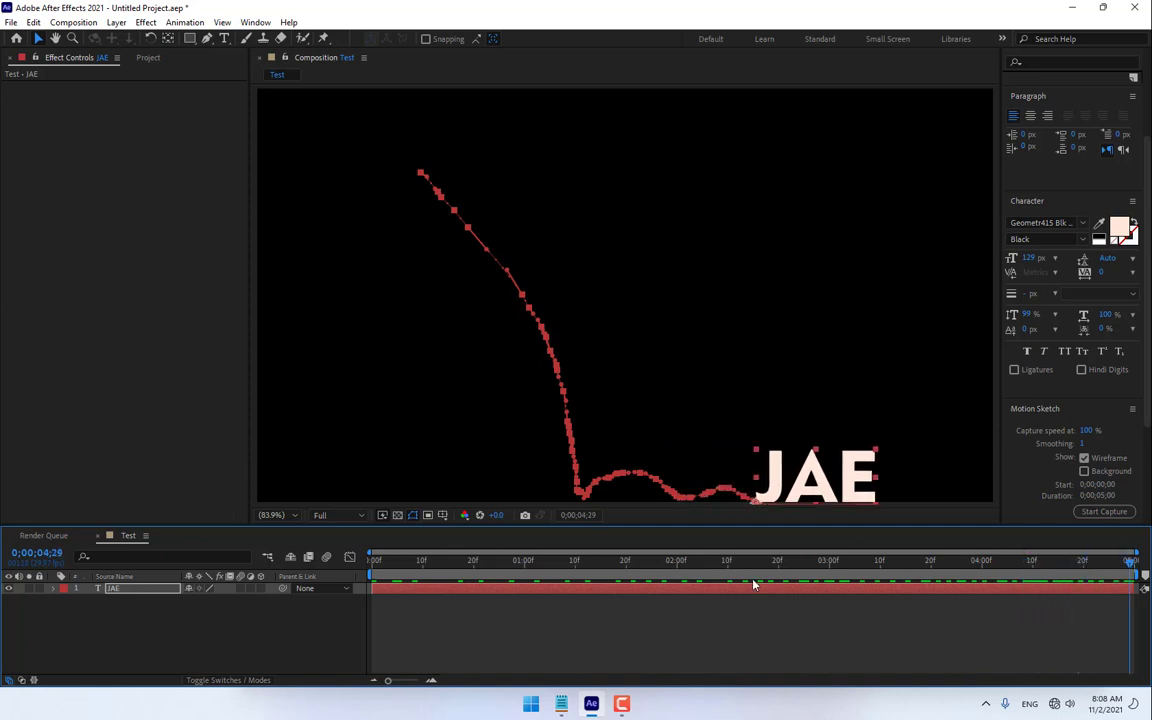
Step: Undo the captured motion path and place the JAE text in the middle of the composition with its anchor point centred
left_click(562, 704)
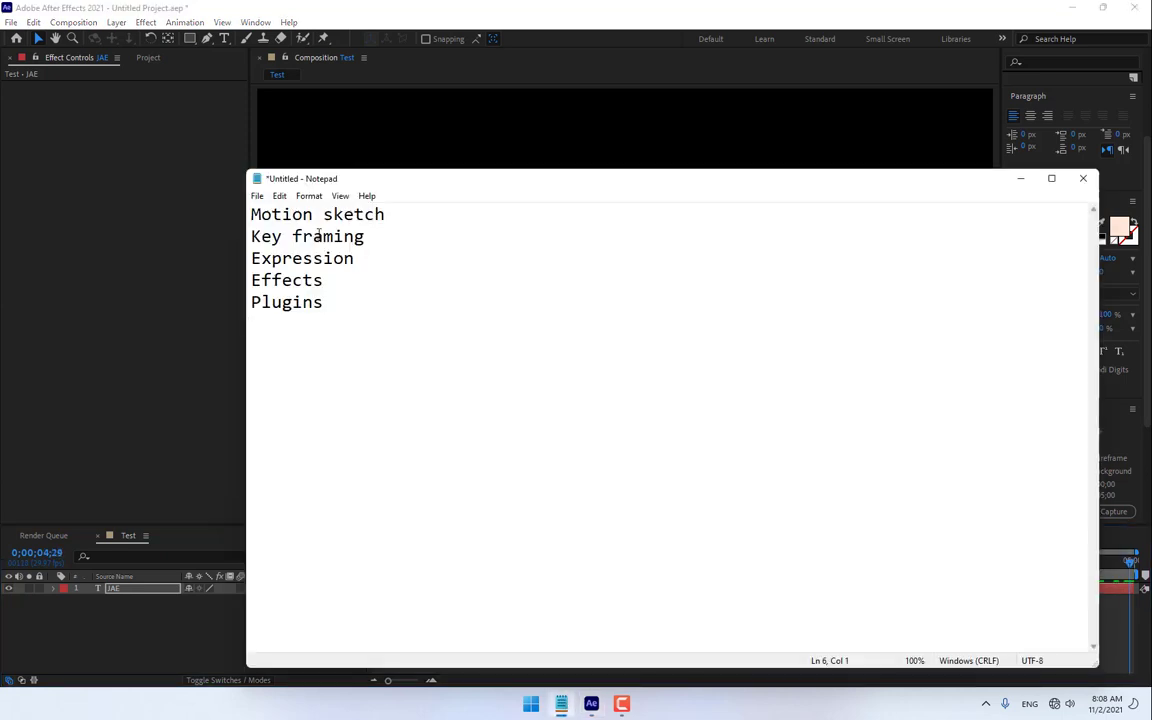
left_click(712, 27)
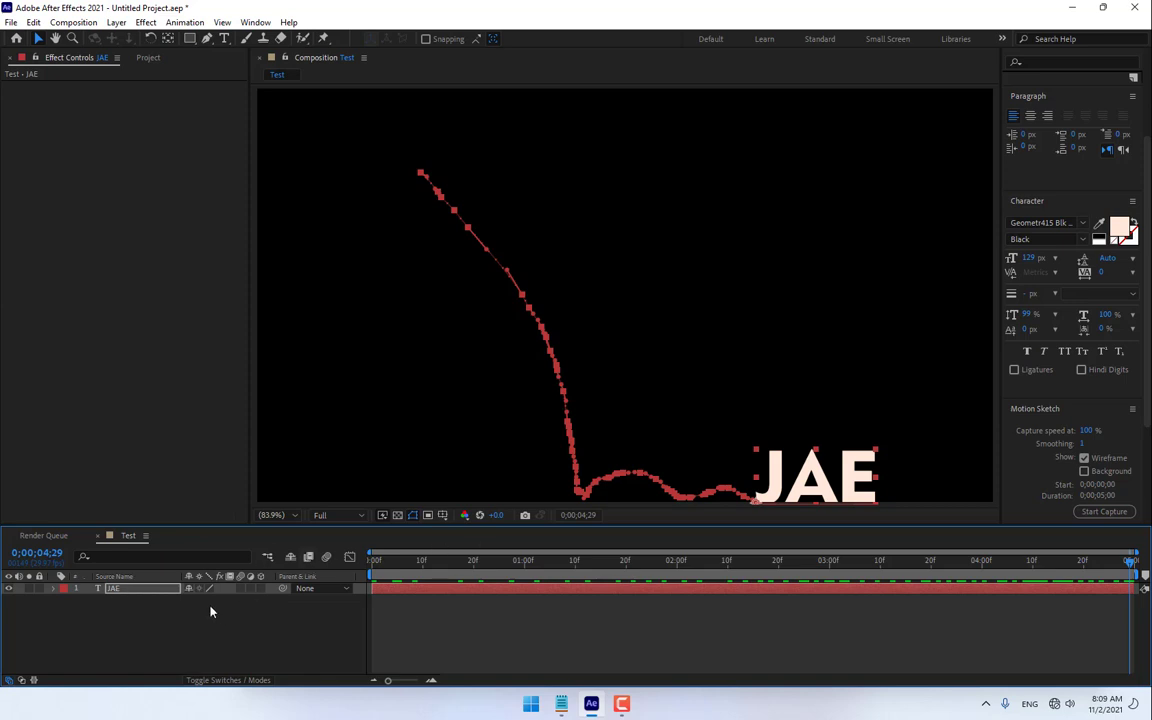
key("ctrl+z")
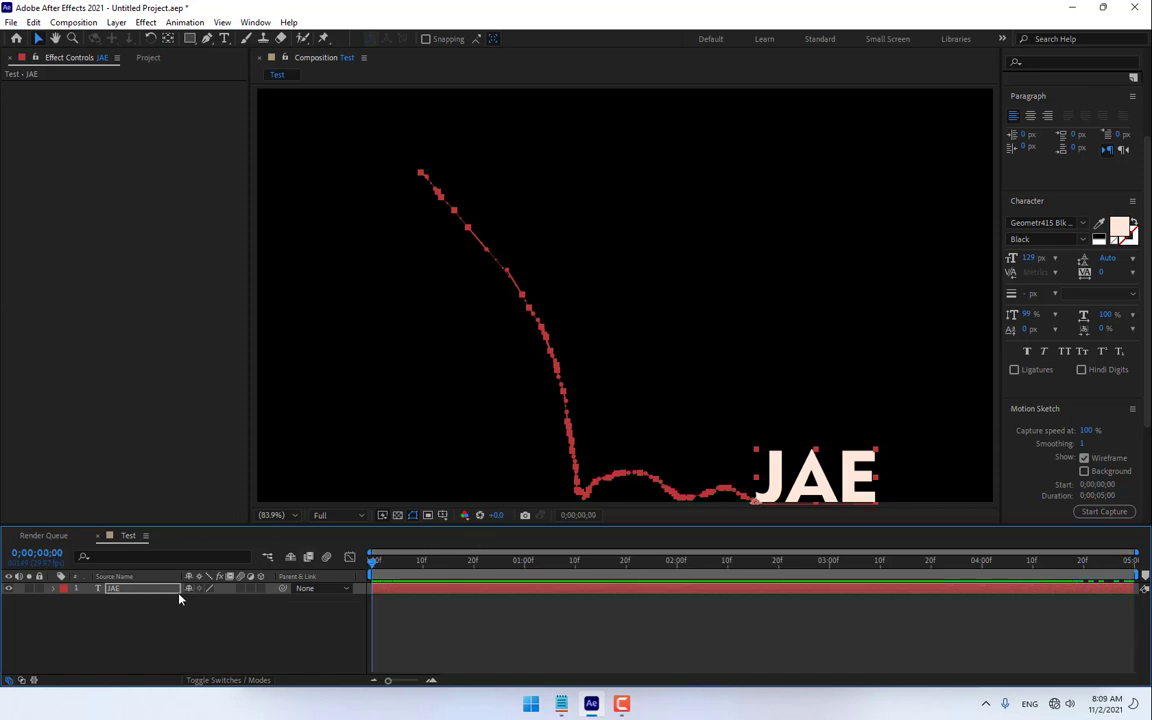
mouse_move(378, 130)
left_mouse_down()
mouse_move(484, 258)
mouse_move(607, 285)
left_mouse_up()
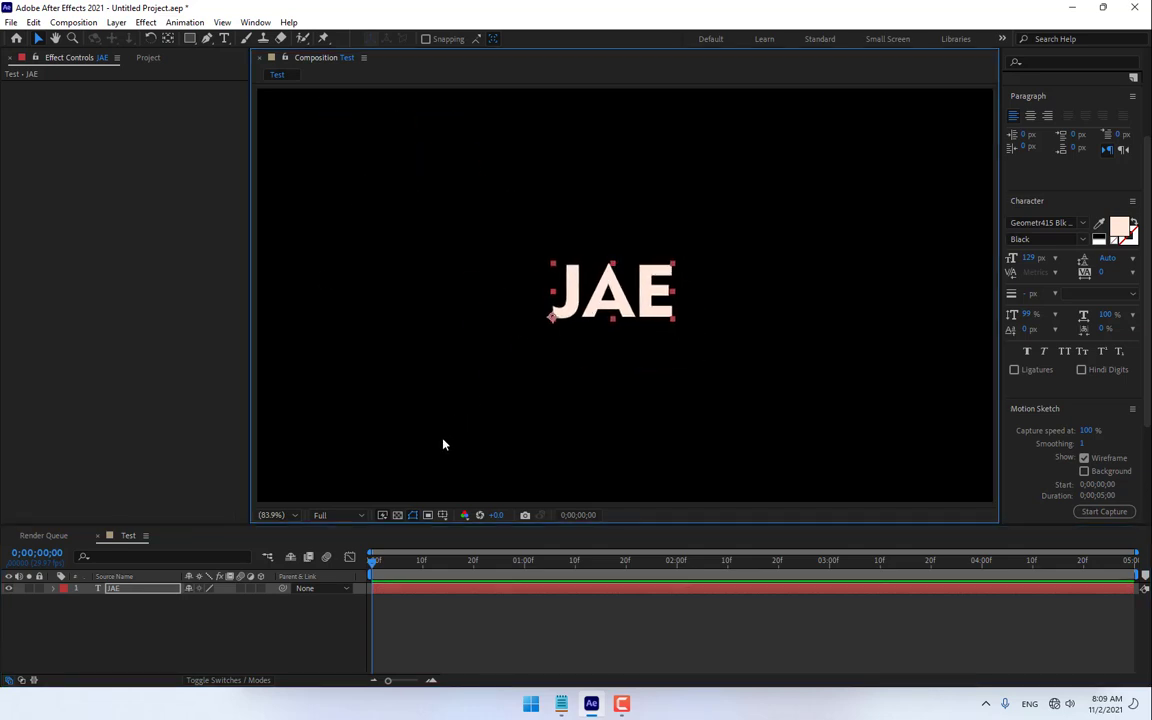
key("ctrl+alt+Home")
Step: Enable per-character 3D on the JAE text layer and add Anchor Point and Position properties to a text animator
left_click(53, 589)
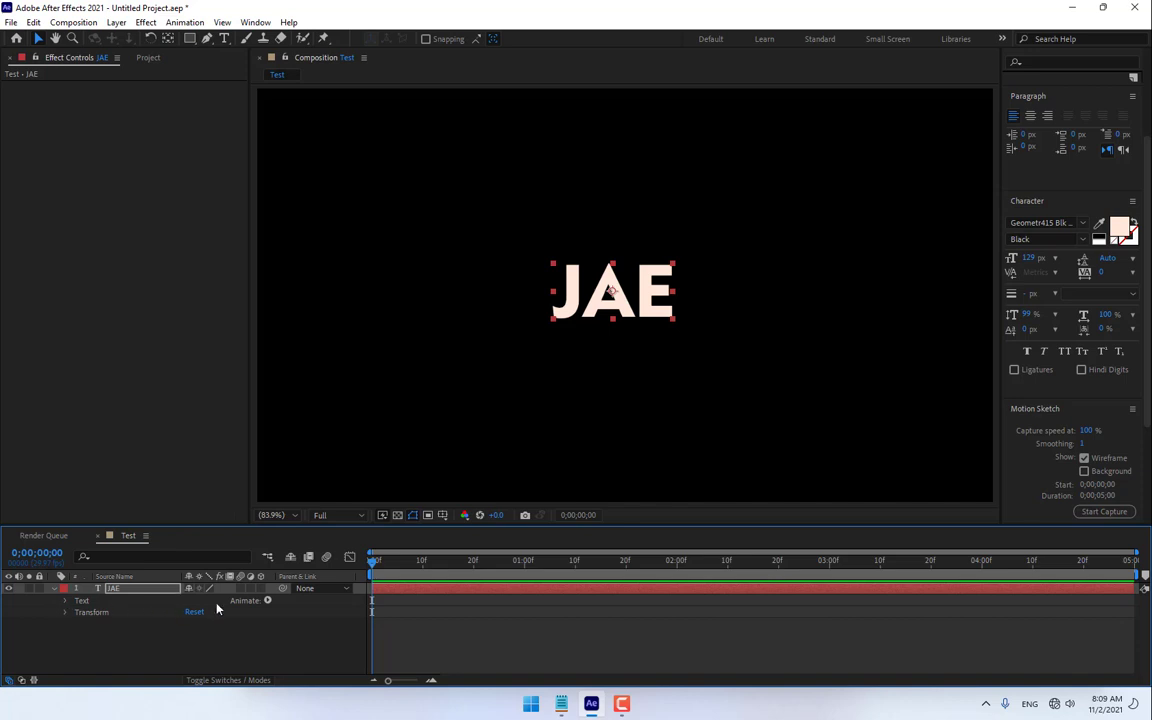
left_click(267, 602)
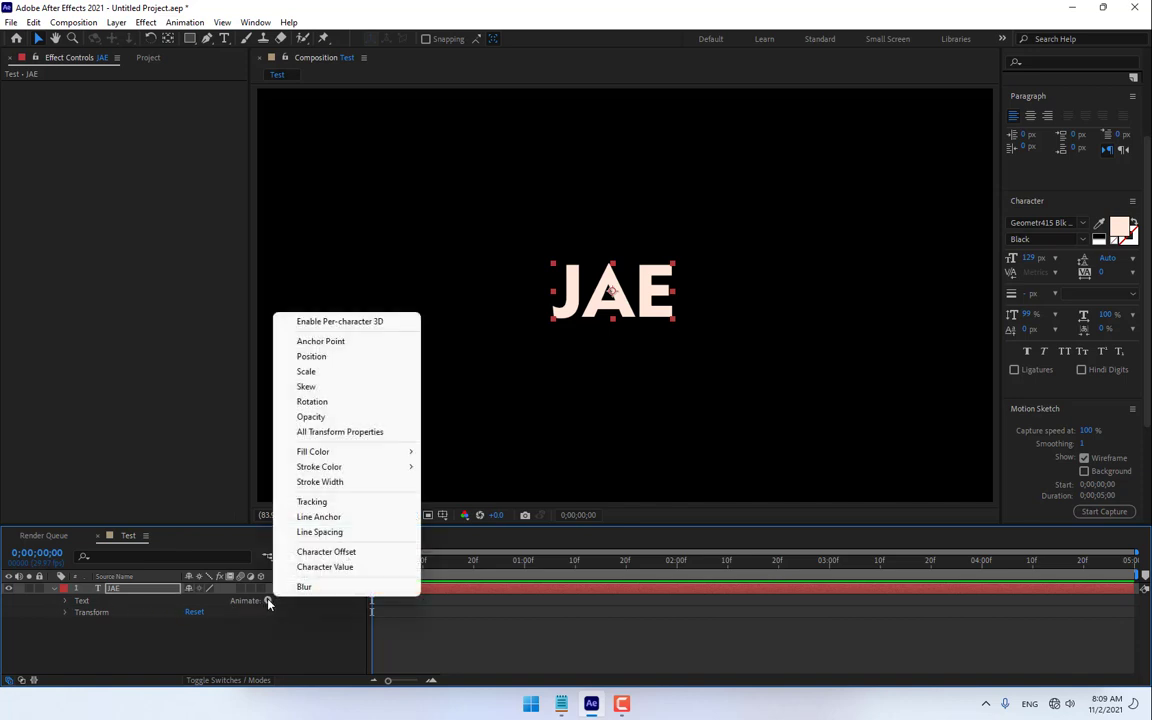
left_click(328, 322)
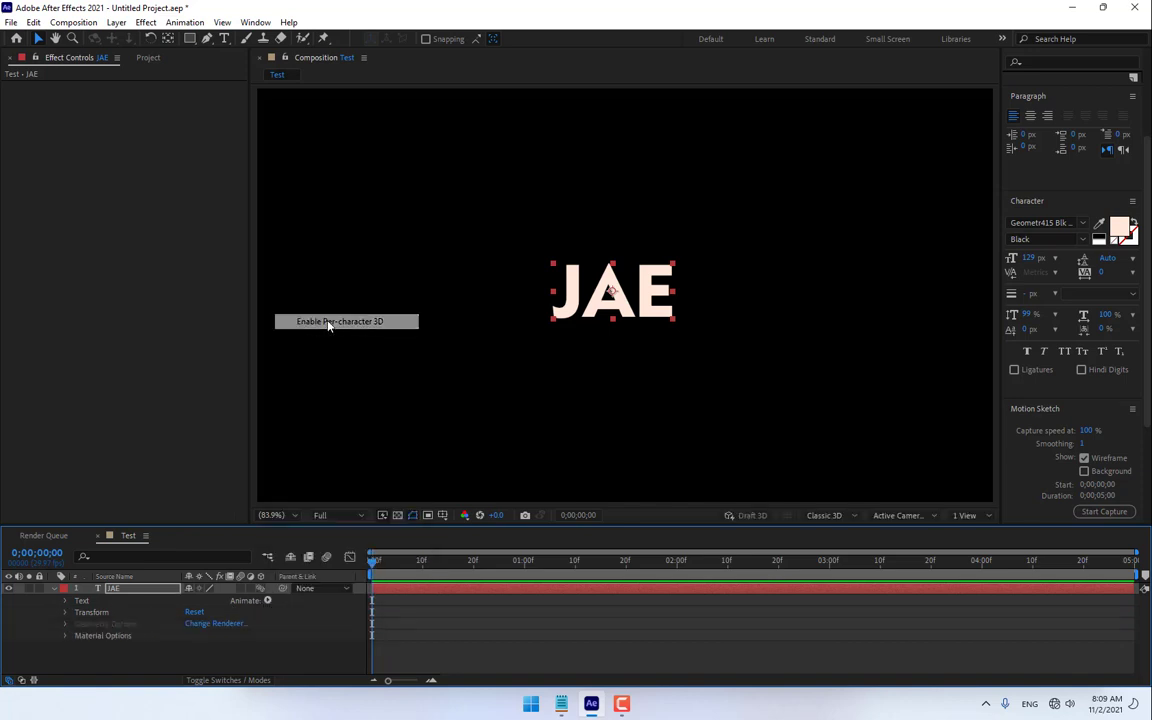
left_click(268, 601)
left_click(332, 343)
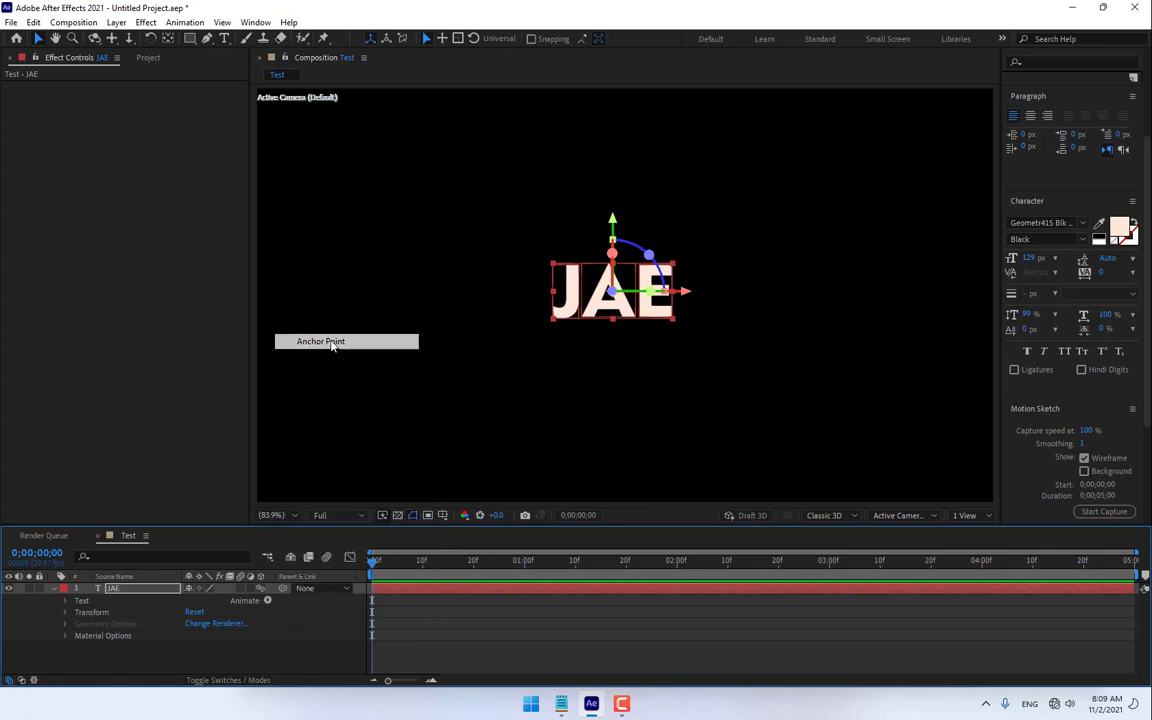
left_click(267, 598)
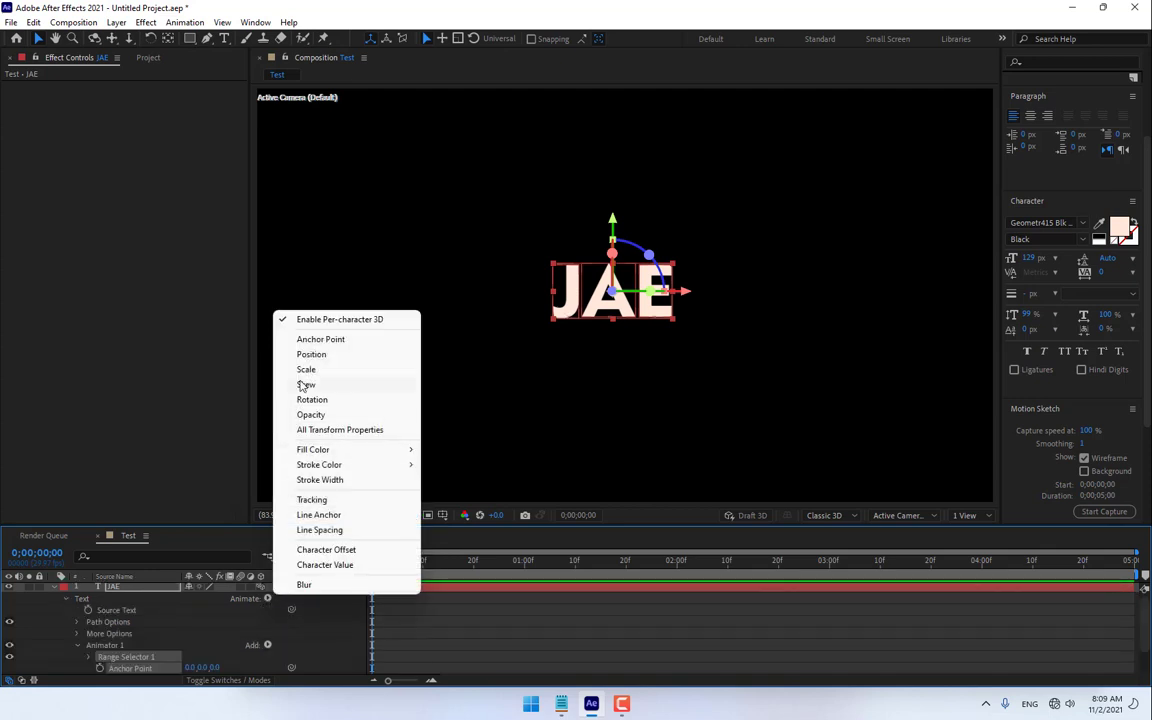
left_click(311, 354)
left_click(268, 588)
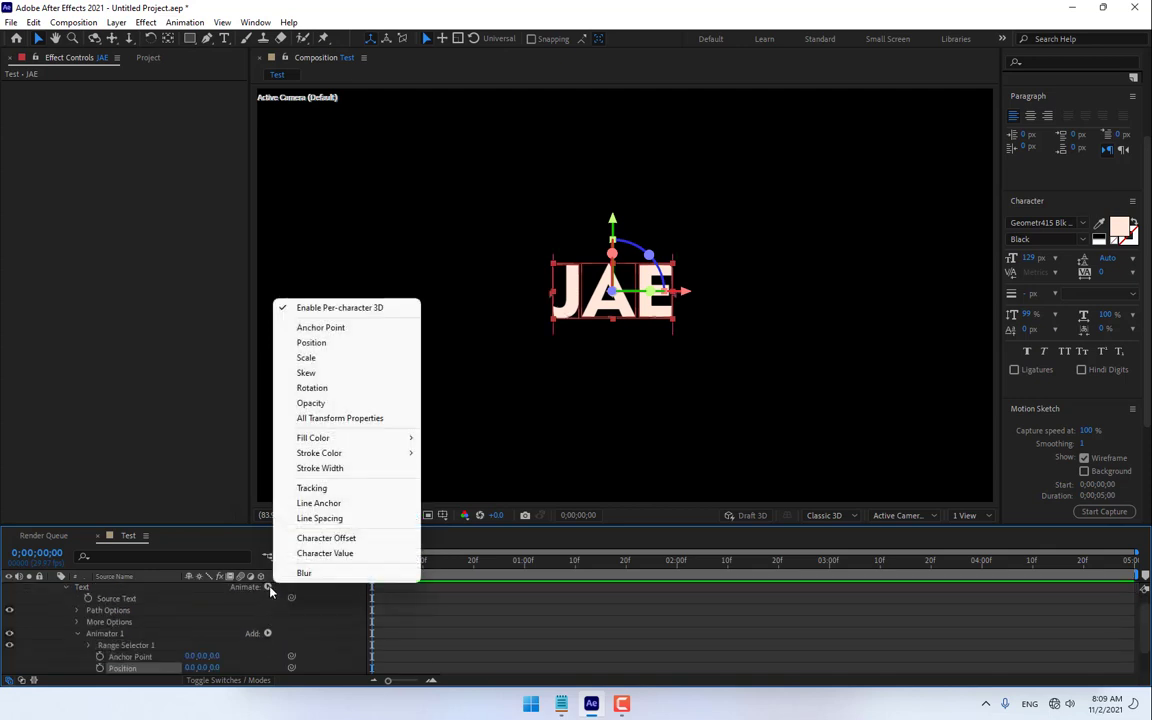
left_click(264, 656)
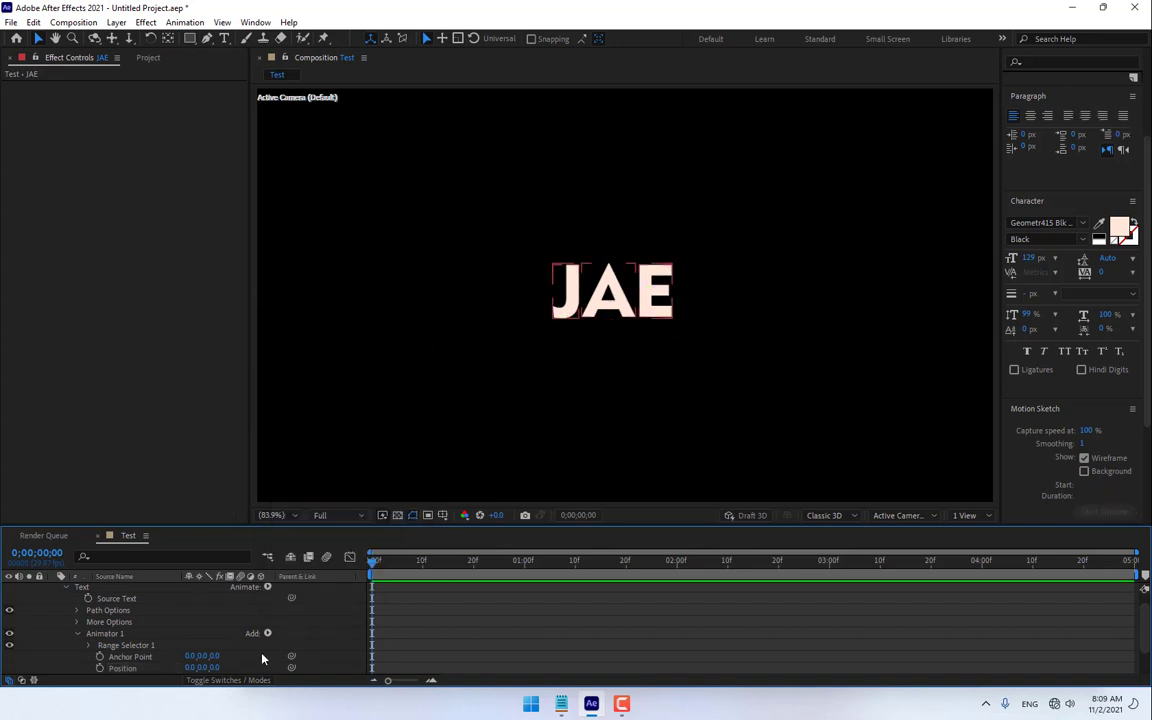
Step: Expand Animator 1's Range Selector 1 and its Advanced options to examine the available settings
scroll(171, 642, "down", 2)
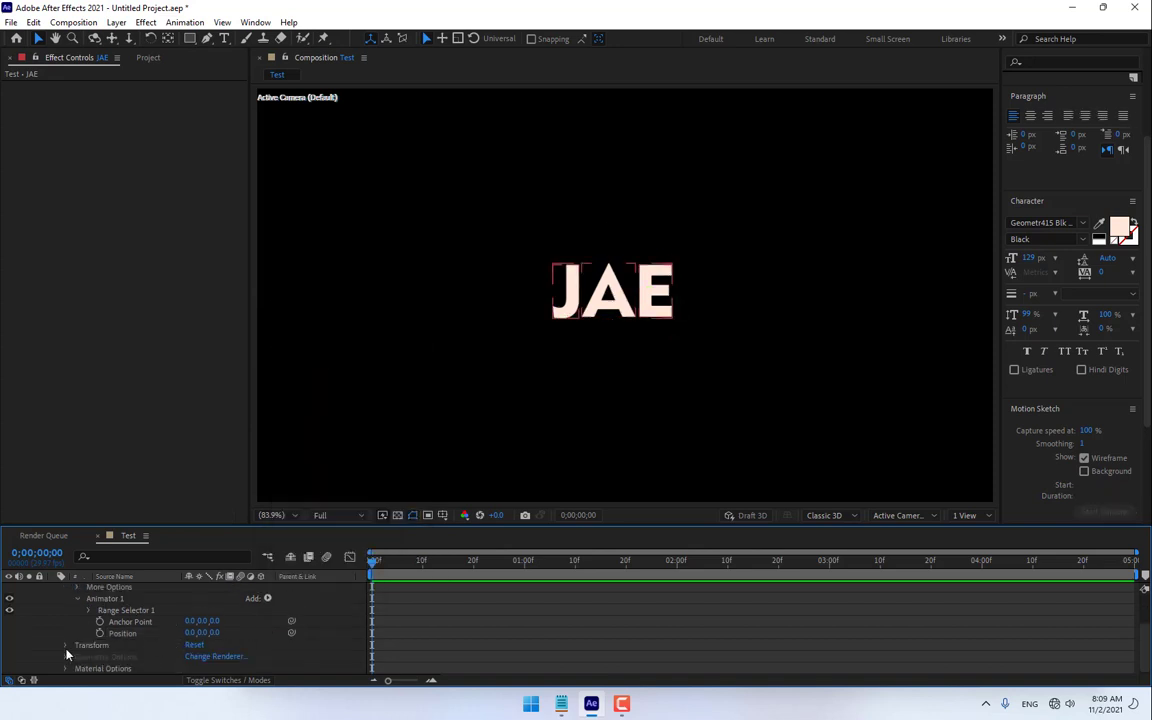
scroll(68, 651, "up", 2)
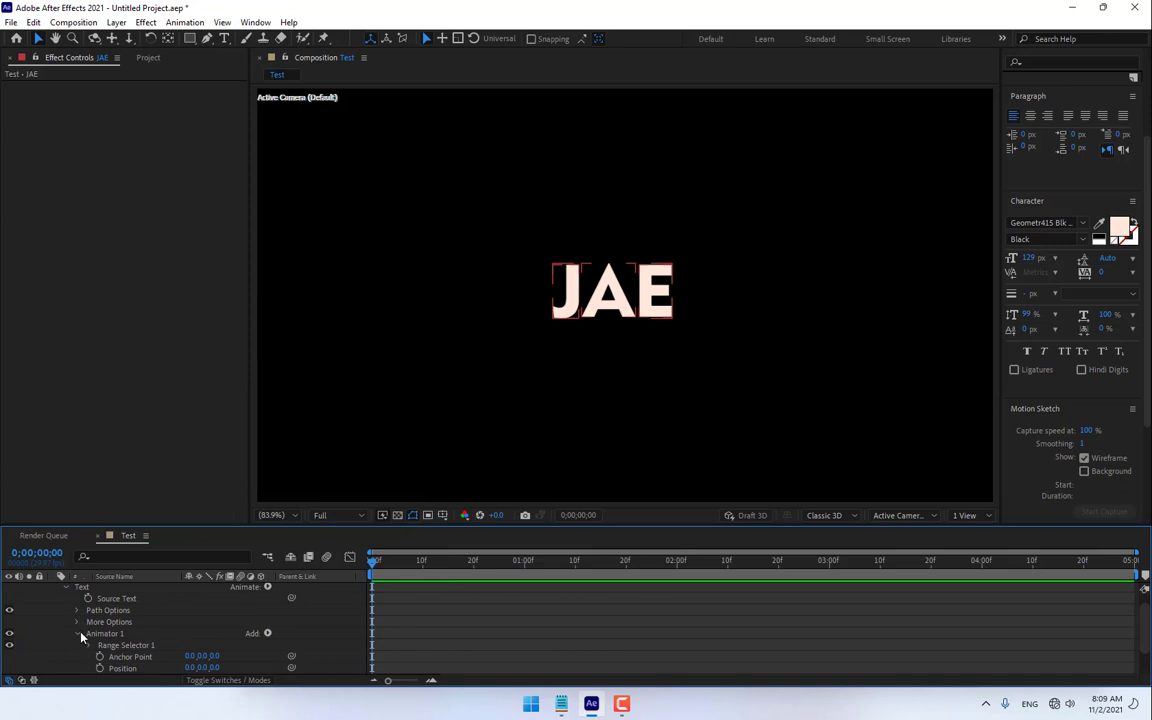
left_click(89, 645)
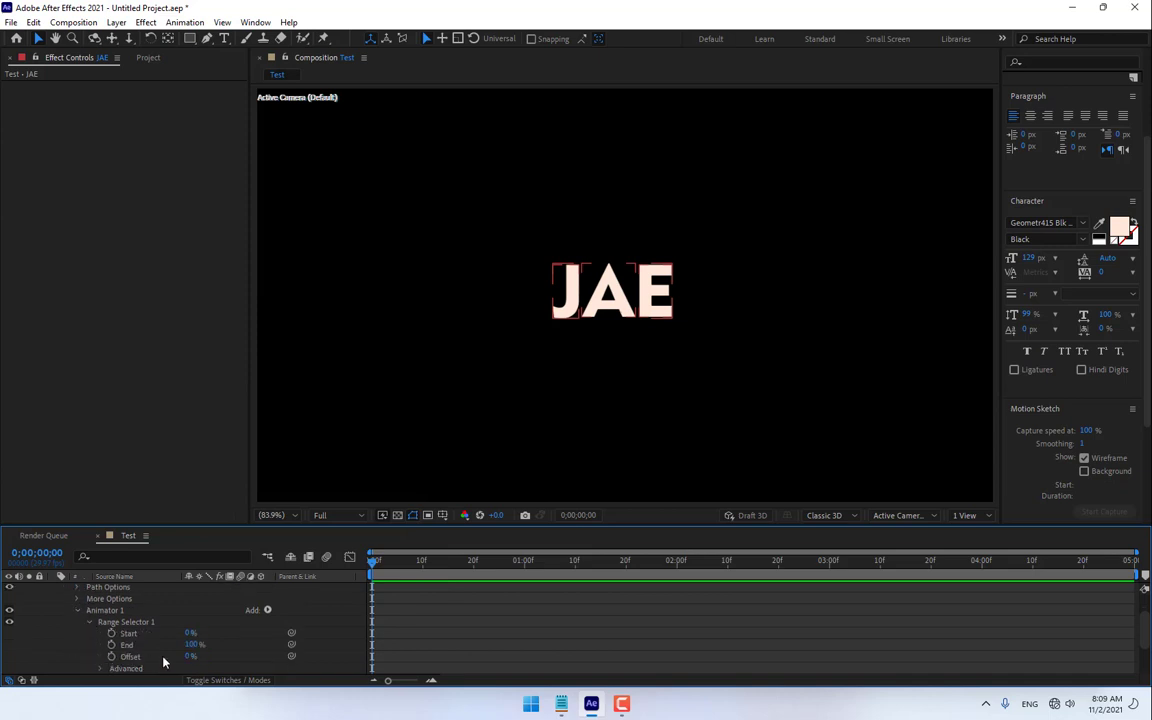
mouse_move(190, 634)
left_mouse_down()
mouse_move(232, 632)
mouse_move(180, 633)
left_mouse_up()
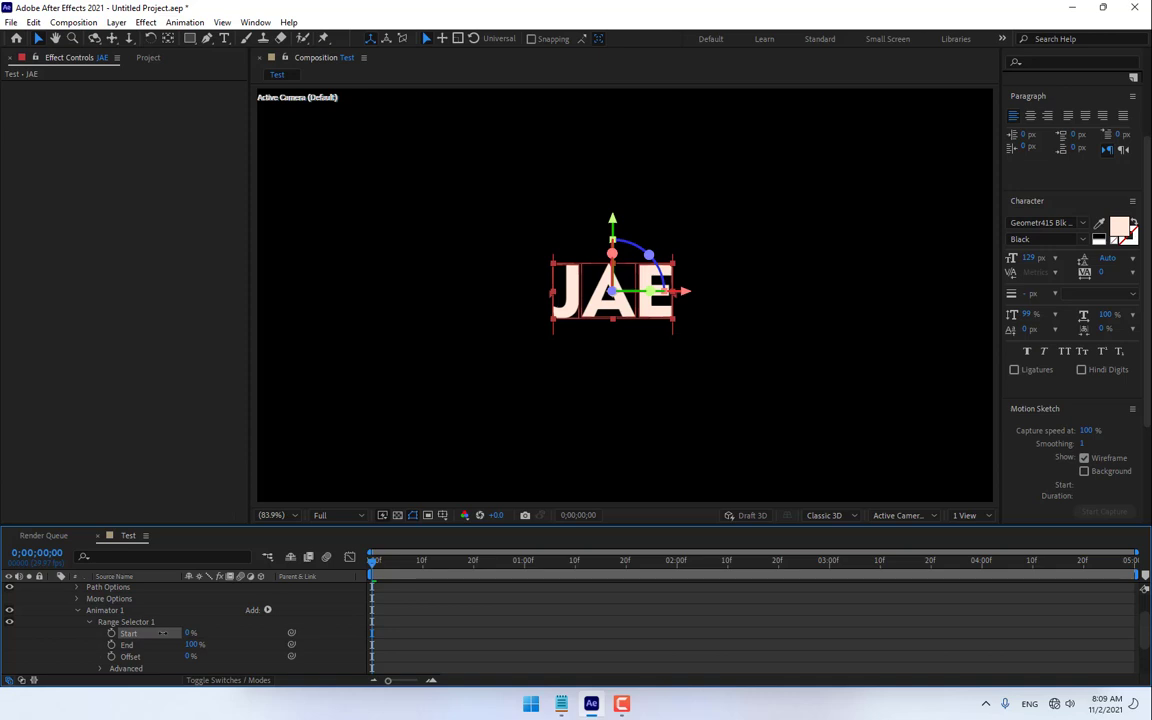
left_click(100, 668)
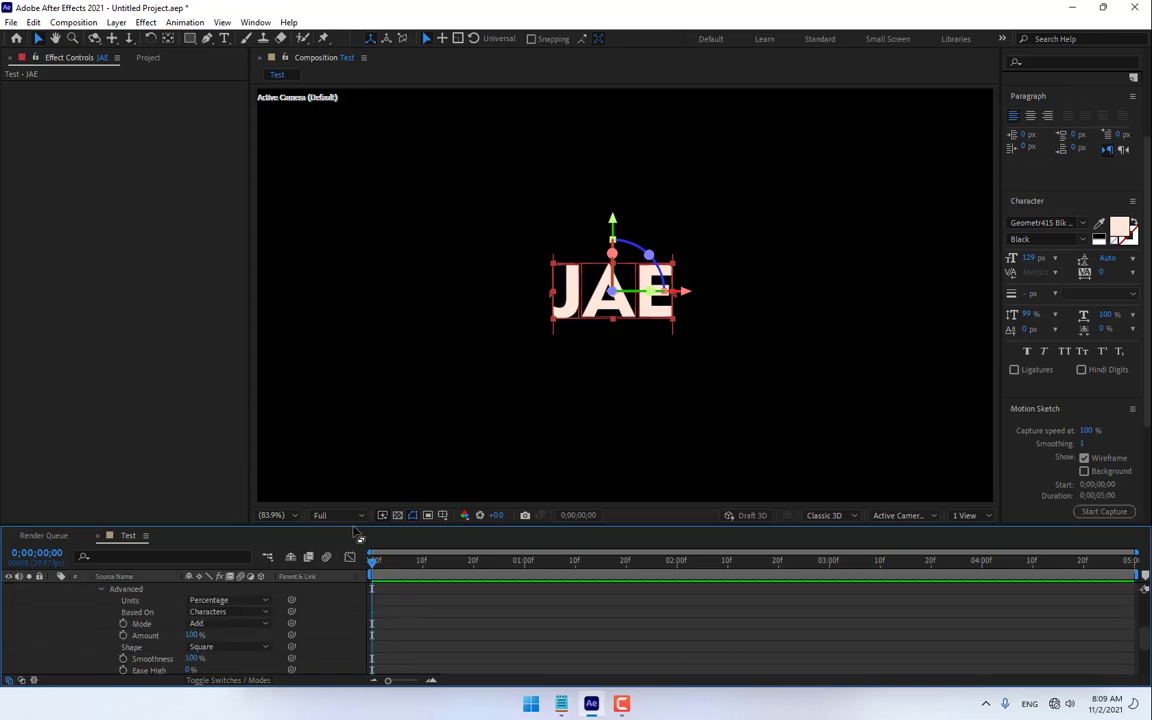
Step: Enlarge the timeline area, try shifting the characters with Animator 1's Position value, and undo that change
left_click_drag(375, 526, 386, 413)
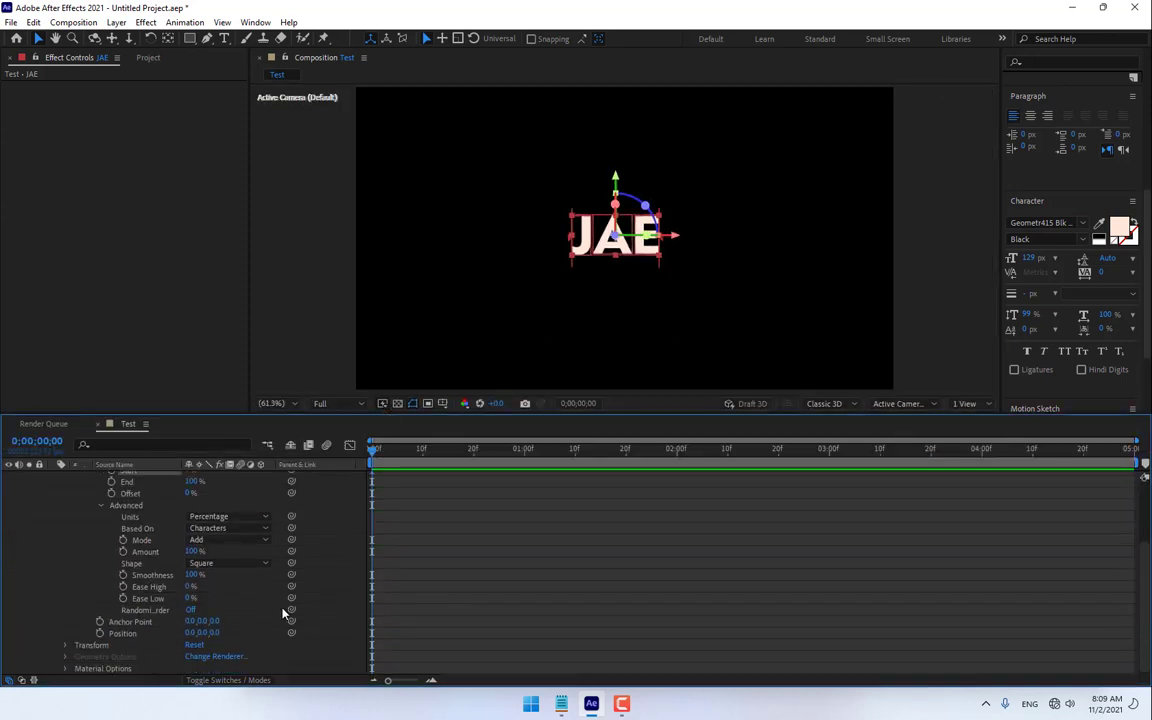
scroll(284, 612, "up", 3)
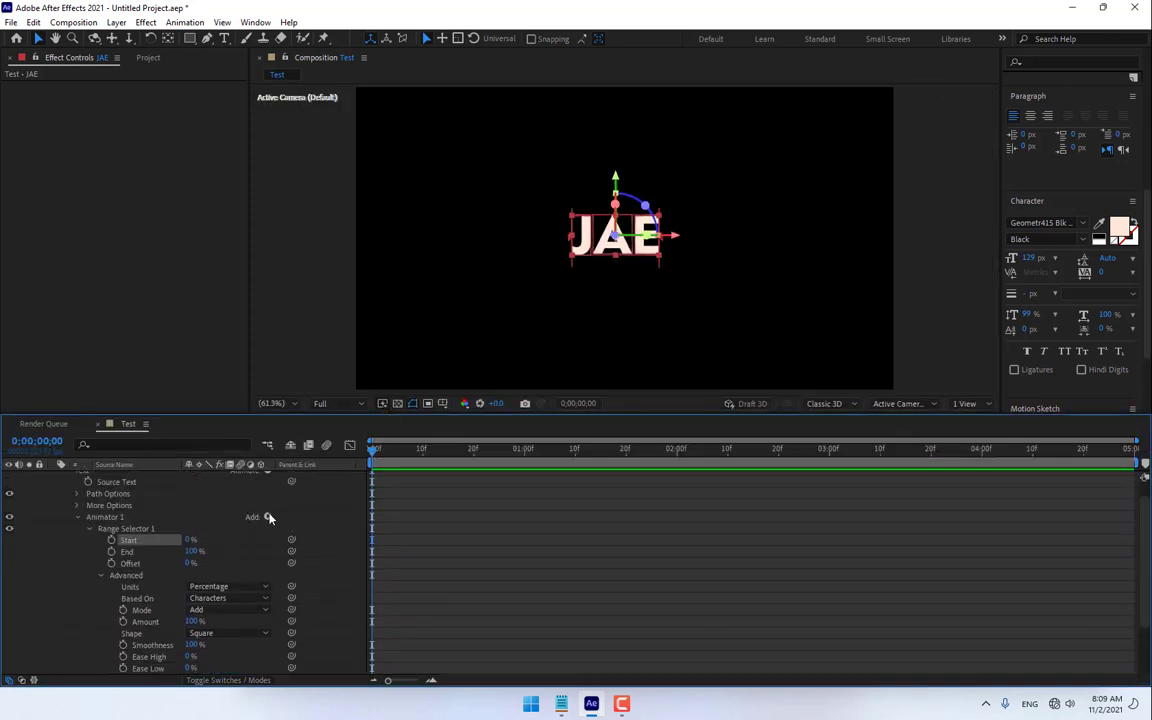
left_click(268, 517)
mouse_move(298, 522)
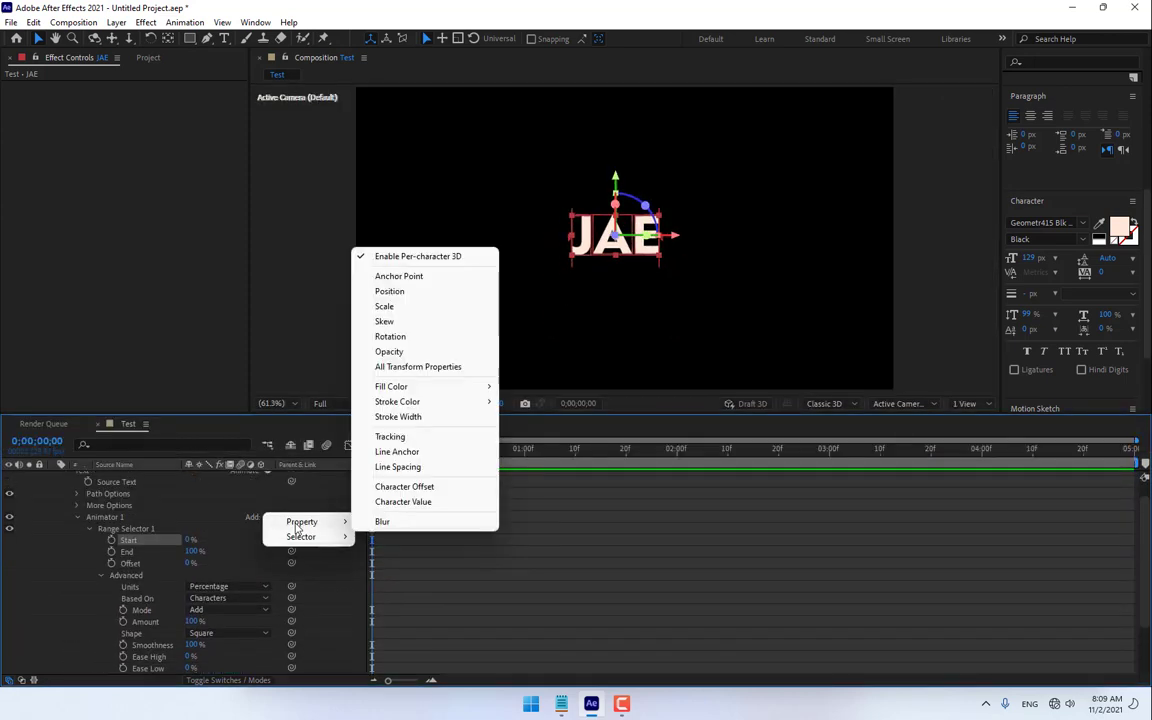
left_click(390, 292)
scroll(255, 561, "down", 2)
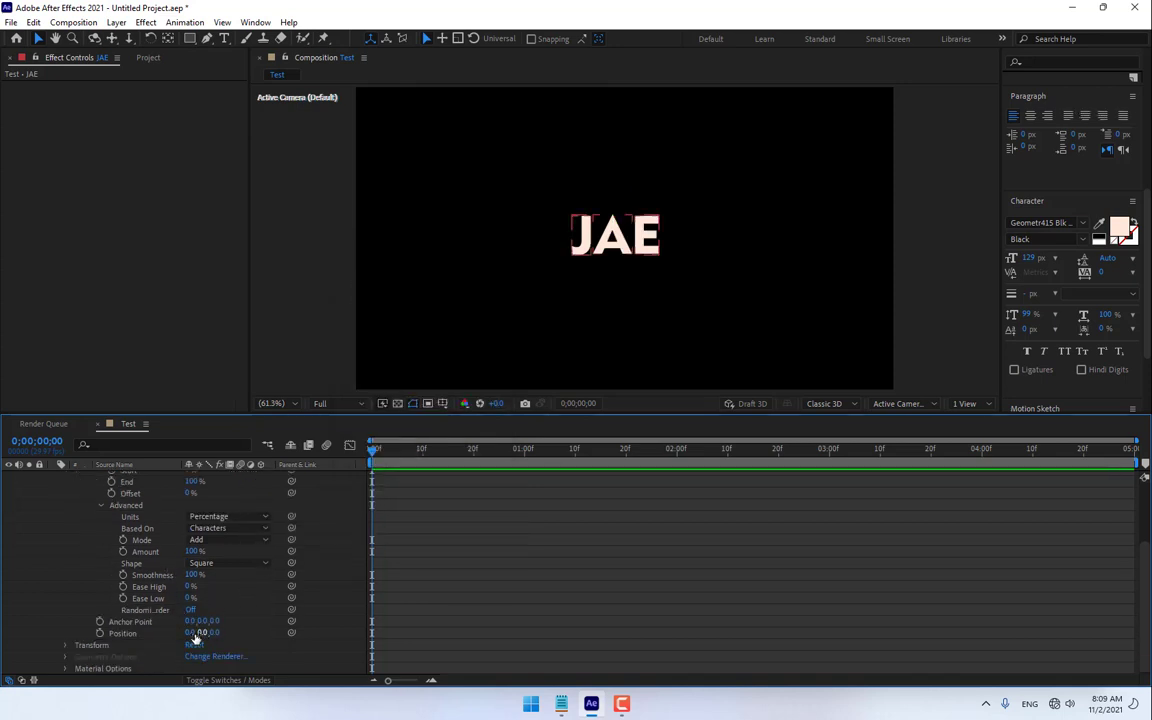
mouse_move(190, 634)
left_mouse_down()
mouse_move(212, 633)
mouse_move(188, 633)
left_mouse_up()
key("ctrl+z")
scroll(262, 594, "up", 1)
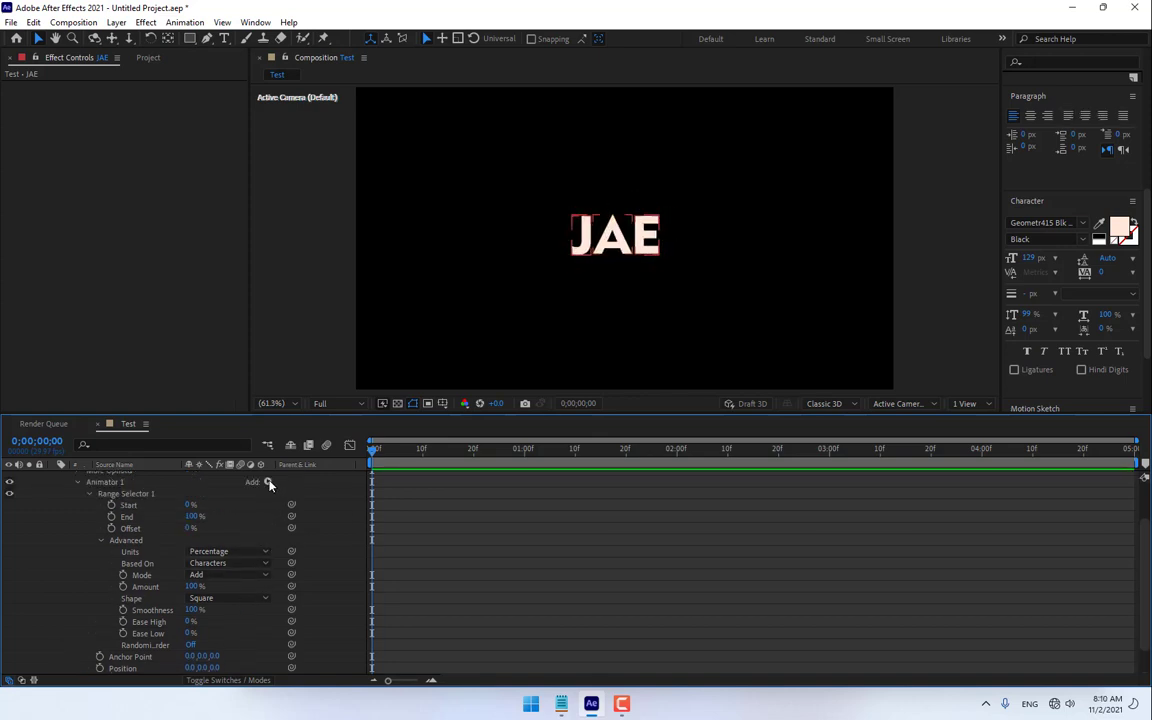
Step: Add a Wiggly selector to Animator 1 and set its Anchor Point X value to 519 to spread the letters
left_click(268, 484)
mouse_move(301, 501)
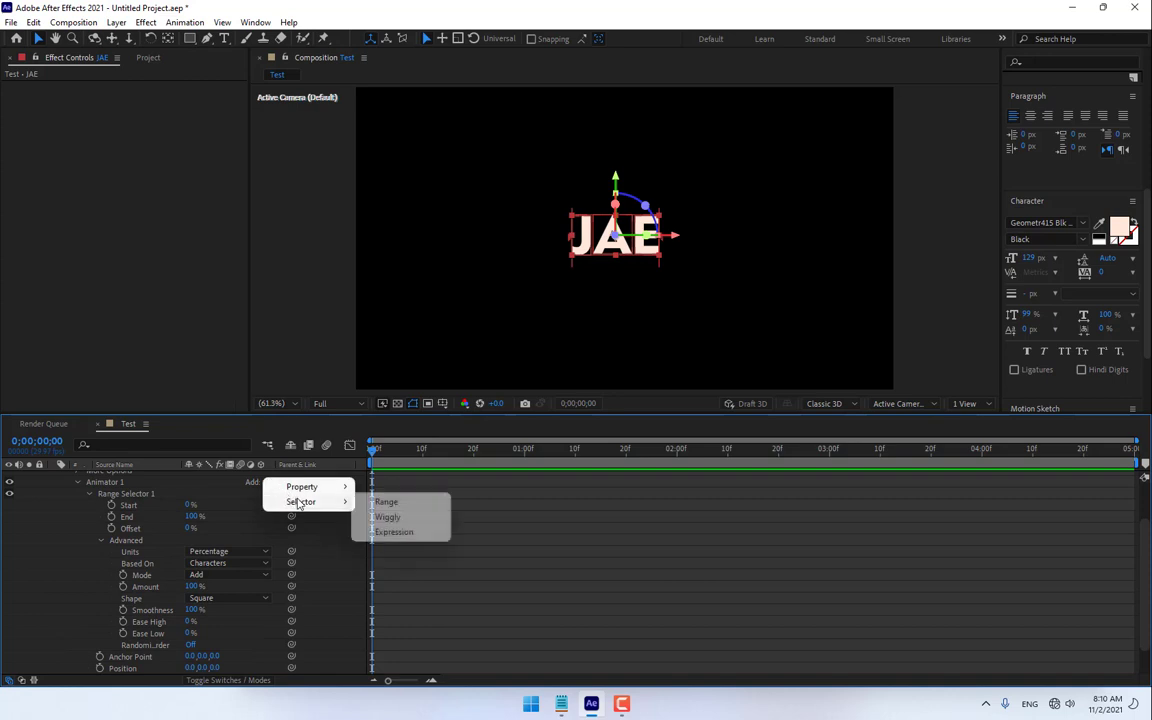
left_click(389, 518)
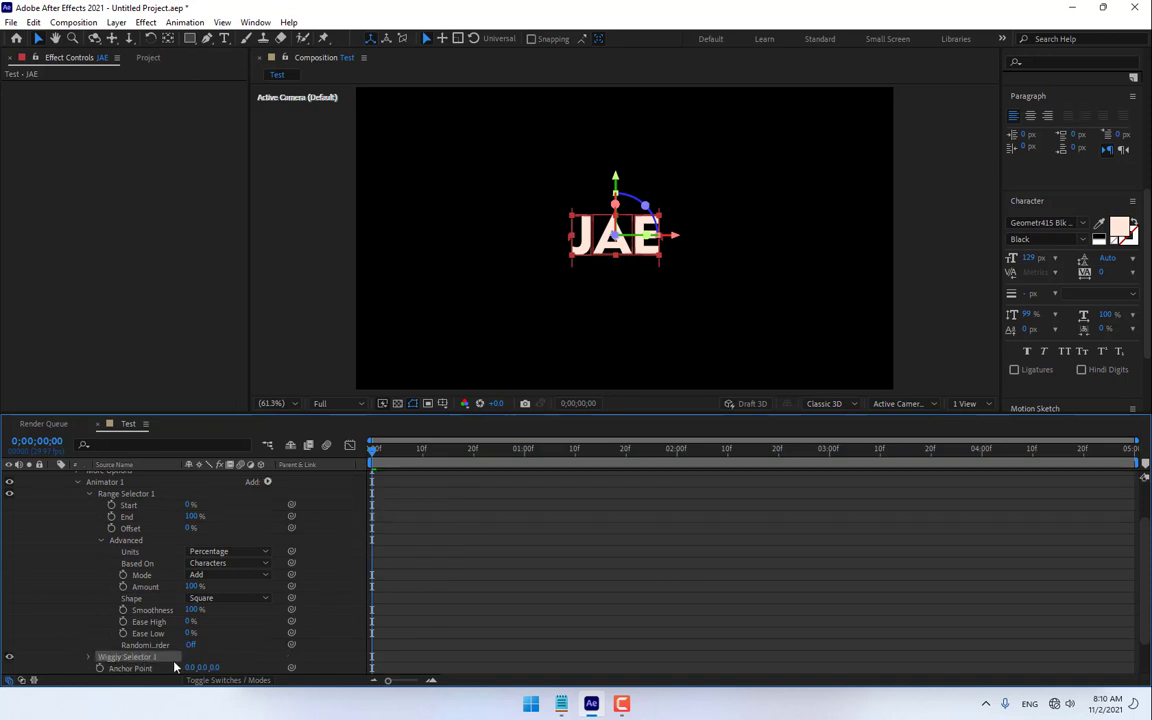
left_click_drag(186, 667, 500, 624)
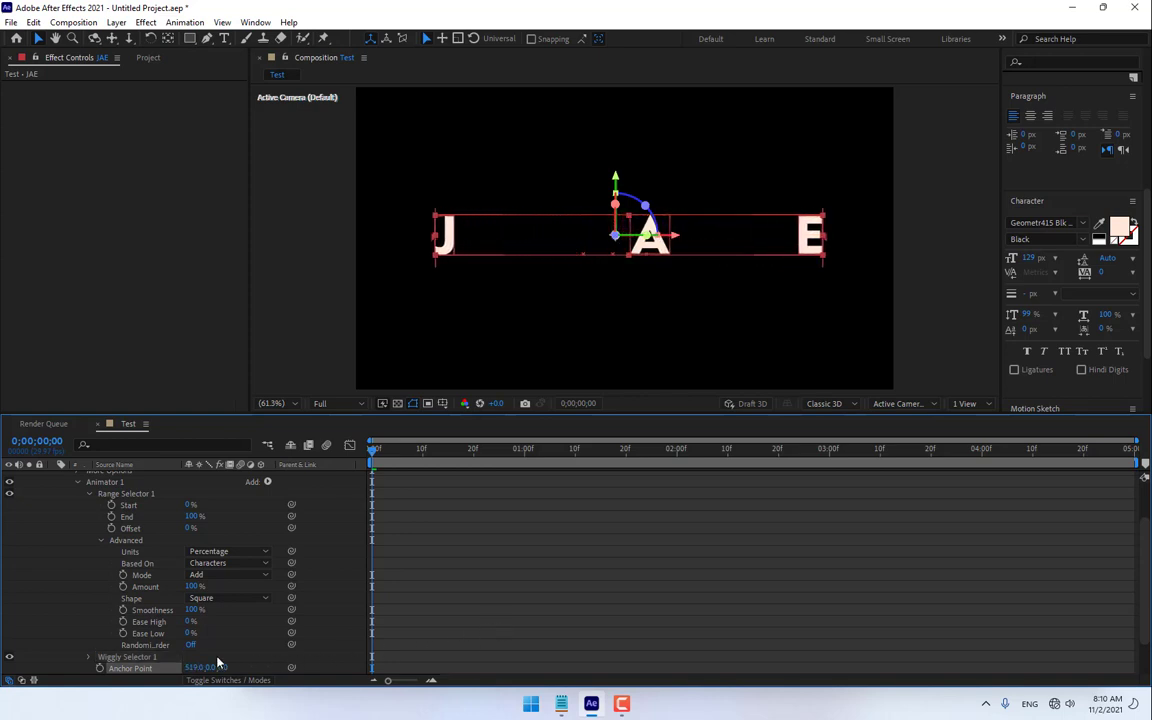
scroll(230, 577, "down", 1)
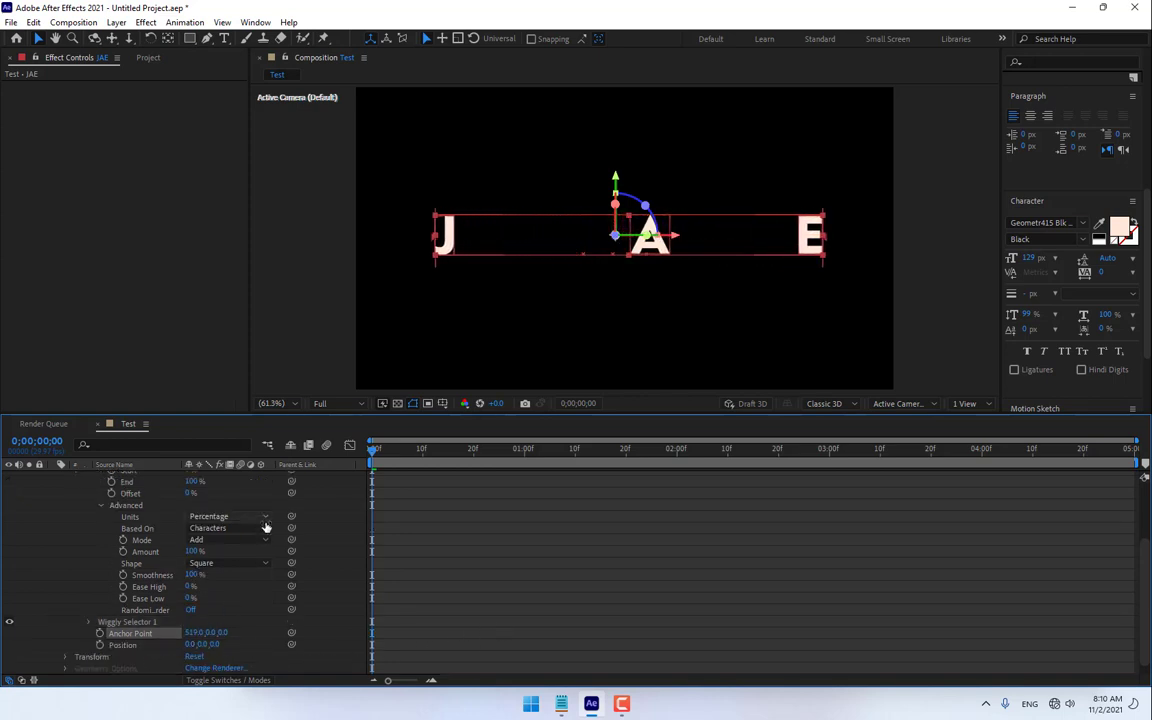
Step: Add Rotation to Animator 1 and set X Rotation to 118°, Y Rotation to -8° and Anchor Point X to 957
scroll(266, 527, "up", 1)
left_click(266, 482)
mouse_move(302, 487)
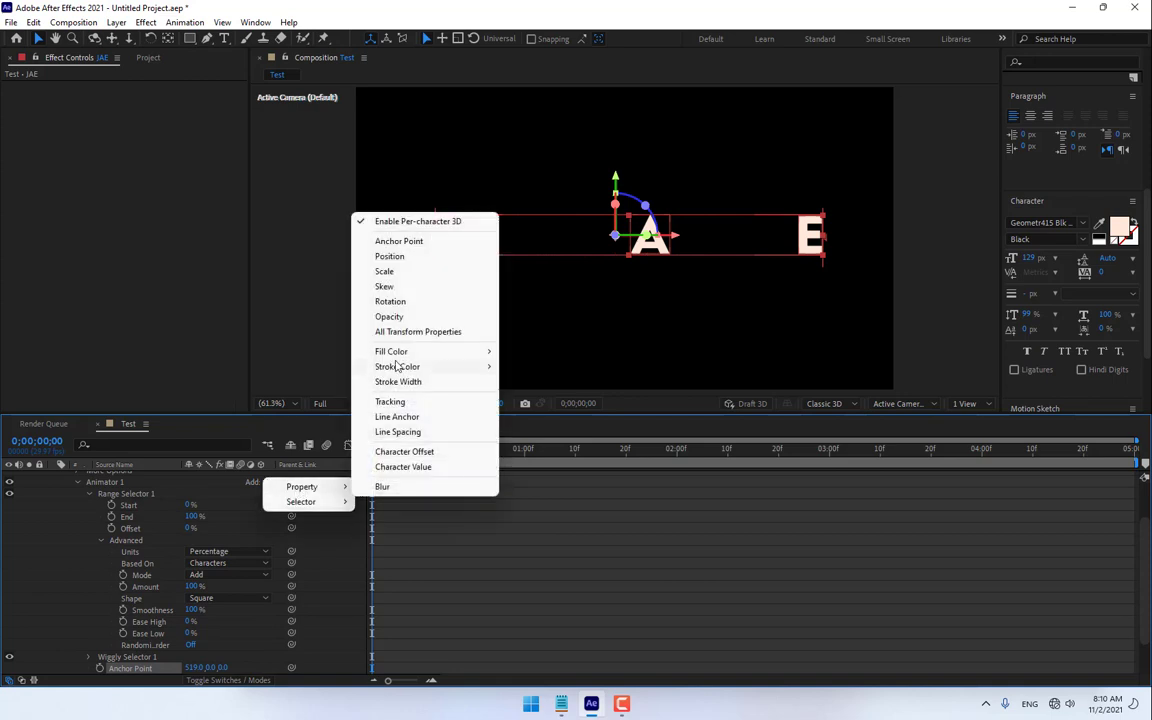
left_click(399, 301)
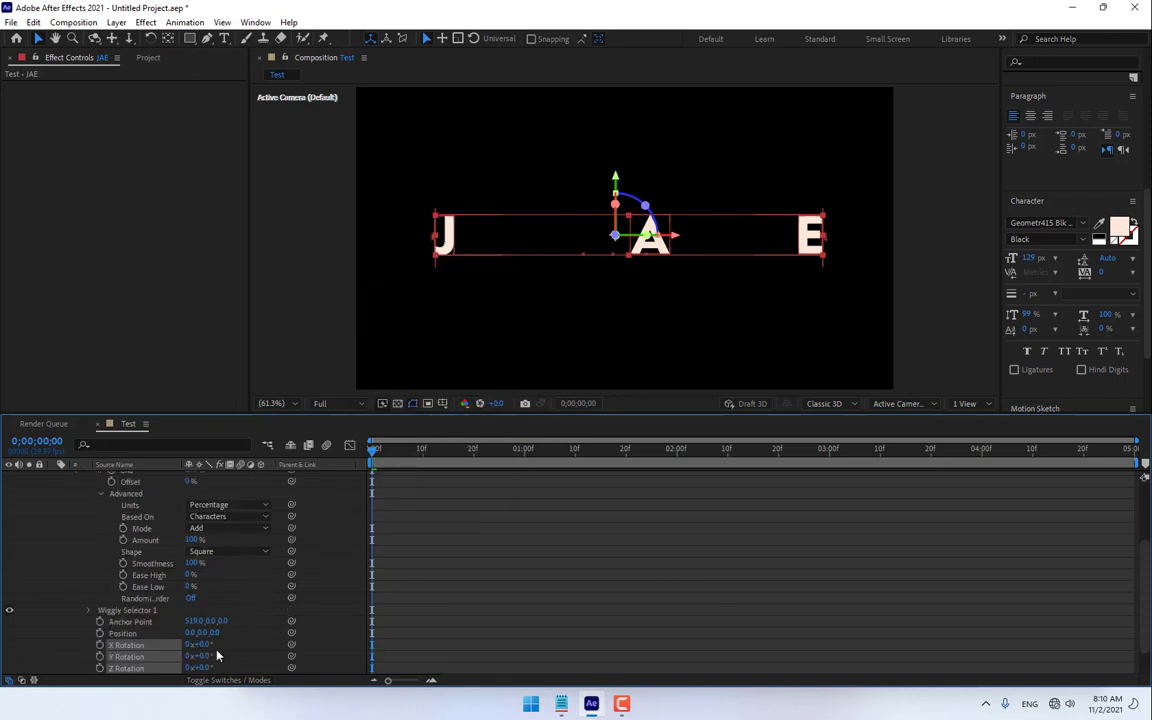
left_click_drag(200, 657, 400, 621)
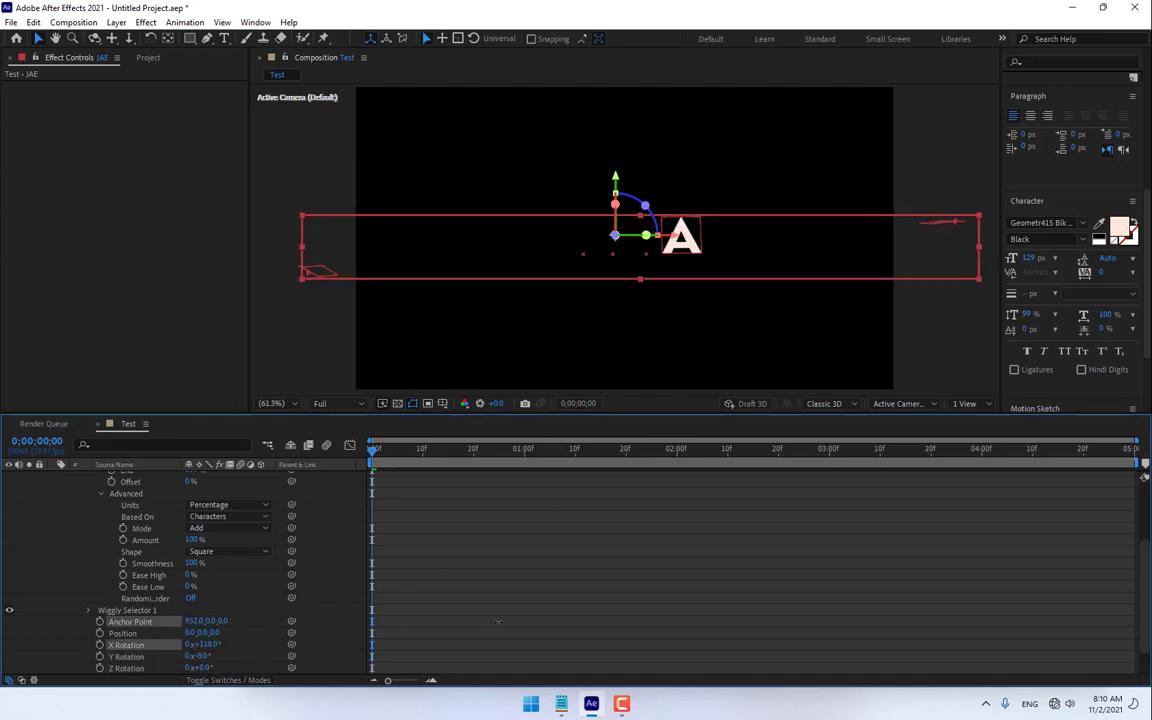
Step: At 0;00;01;00, start keyframing Animator 1's Anchor Point, Position, and X, Y and Z Rotation
left_click(525, 451)
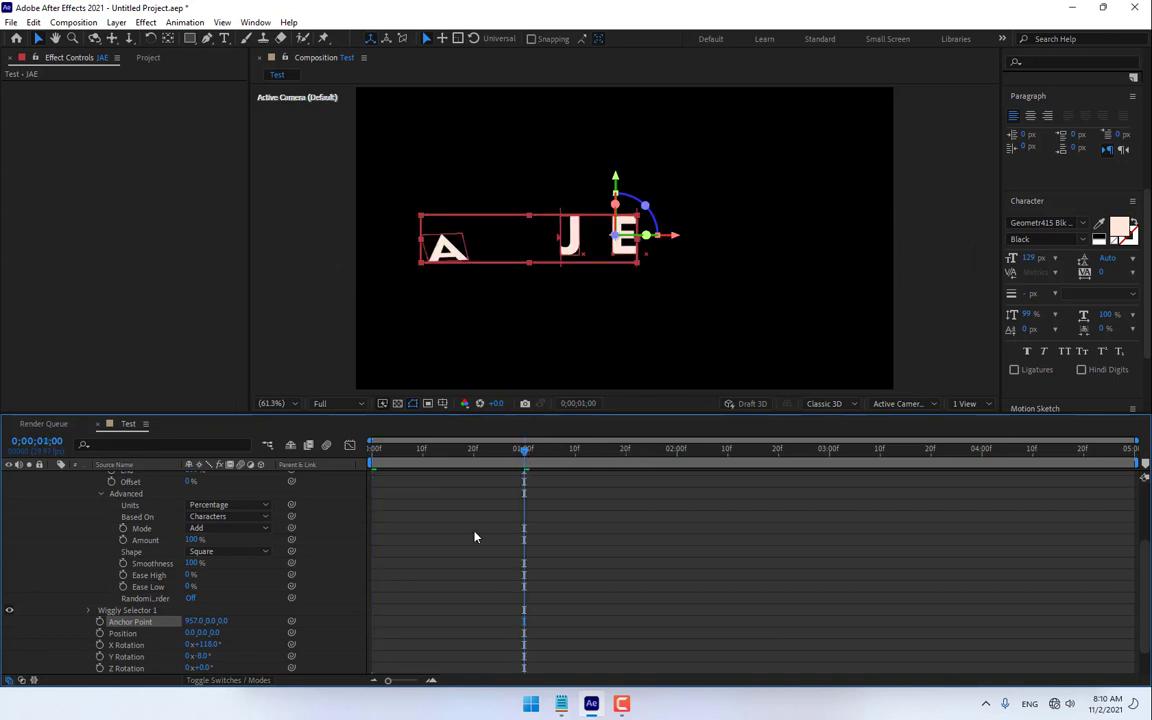
left_click(99, 621)
left_click(99, 633)
left_click(99, 645)
left_click(99, 656)
left_click(99, 668)
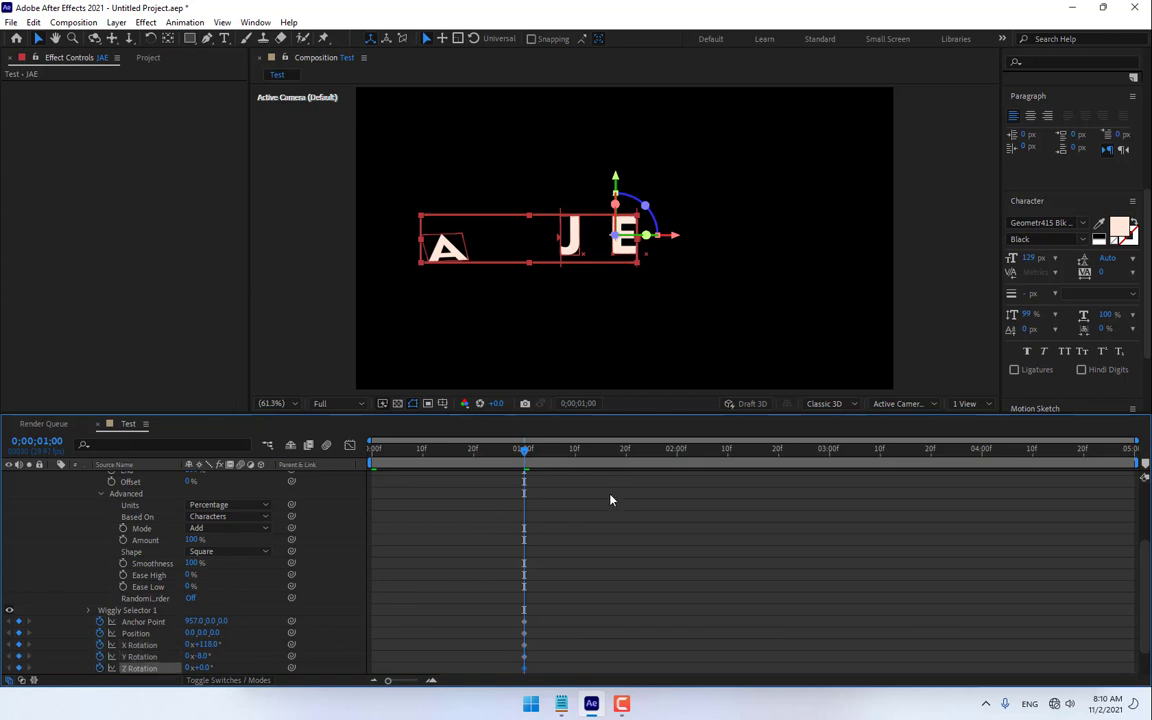
Step: At 0;00;02;00, set Animator 1's Anchor Point X, X Rotation and Y Rotation to 0 so the letters form JAE
left_click(194, 621)
type("0")
left_click(266, 596)
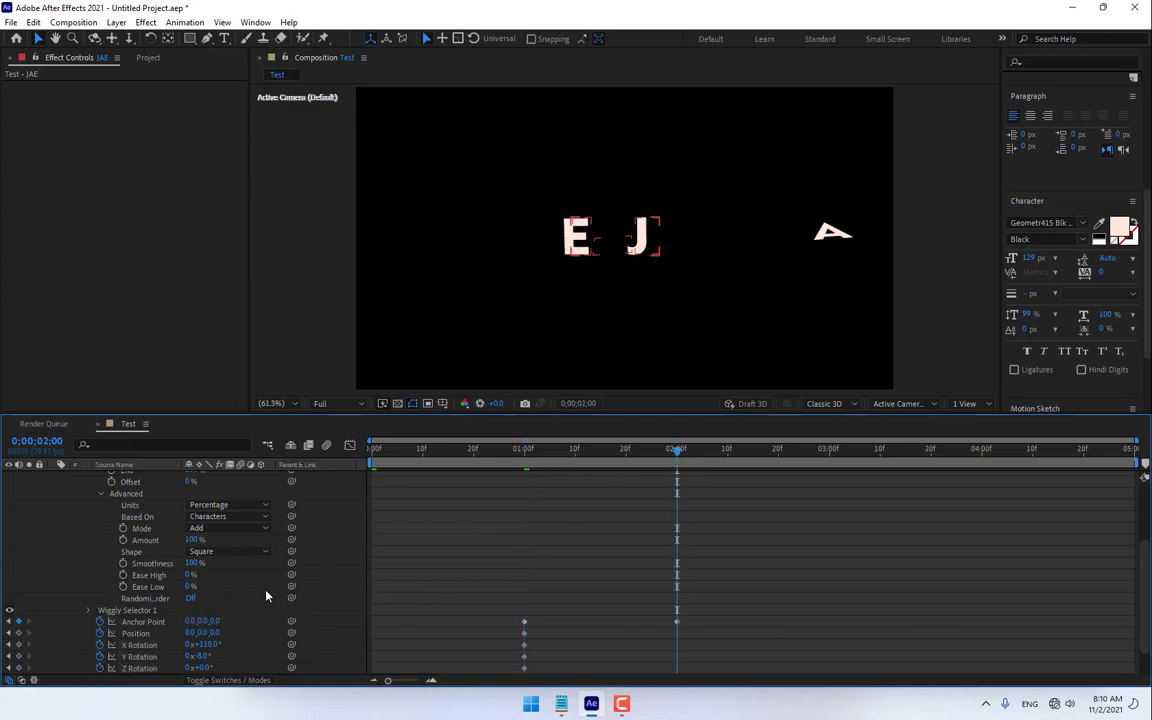
left_click(207, 645)
type("0")
left_click(268, 586)
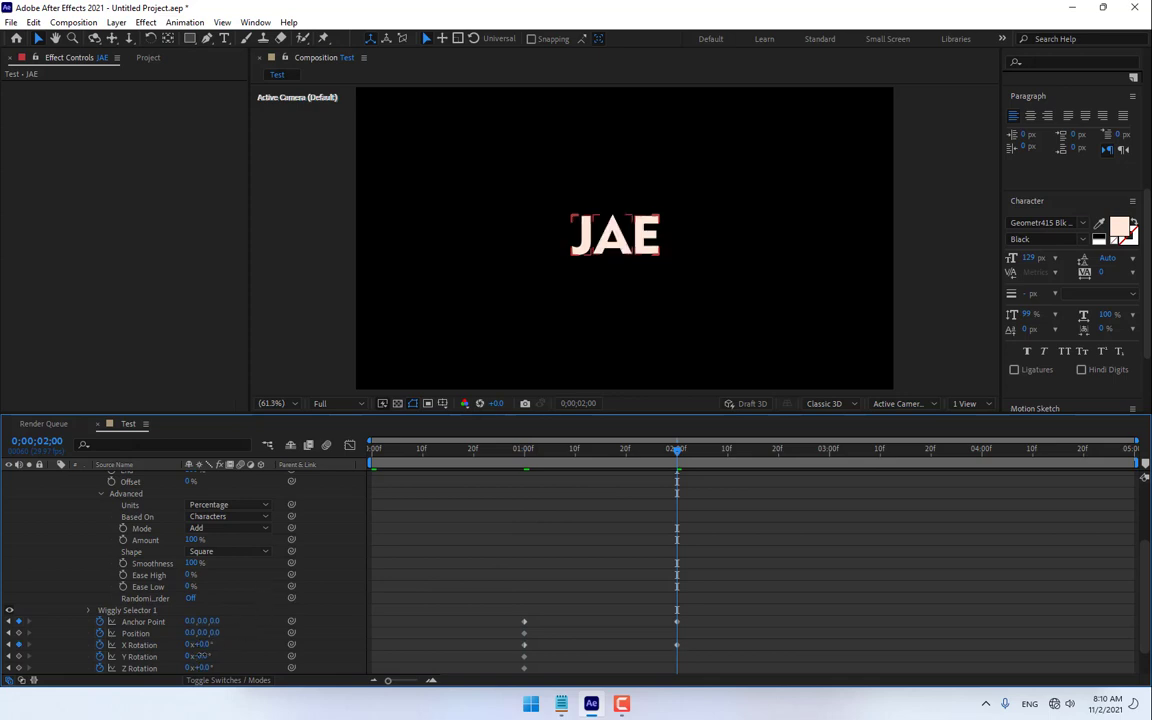
left_click(203, 656)
type("0")
left_click(250, 596)
Step: Scrub back through the letter animation to 0;00;00;14 and look over the text properties available for animation
left_click_drag(676, 450, 442, 578)
scroll(442, 578, "up", 2)
scroll(450, 579, "down", 3)
scroll(459, 581, "up", 4)
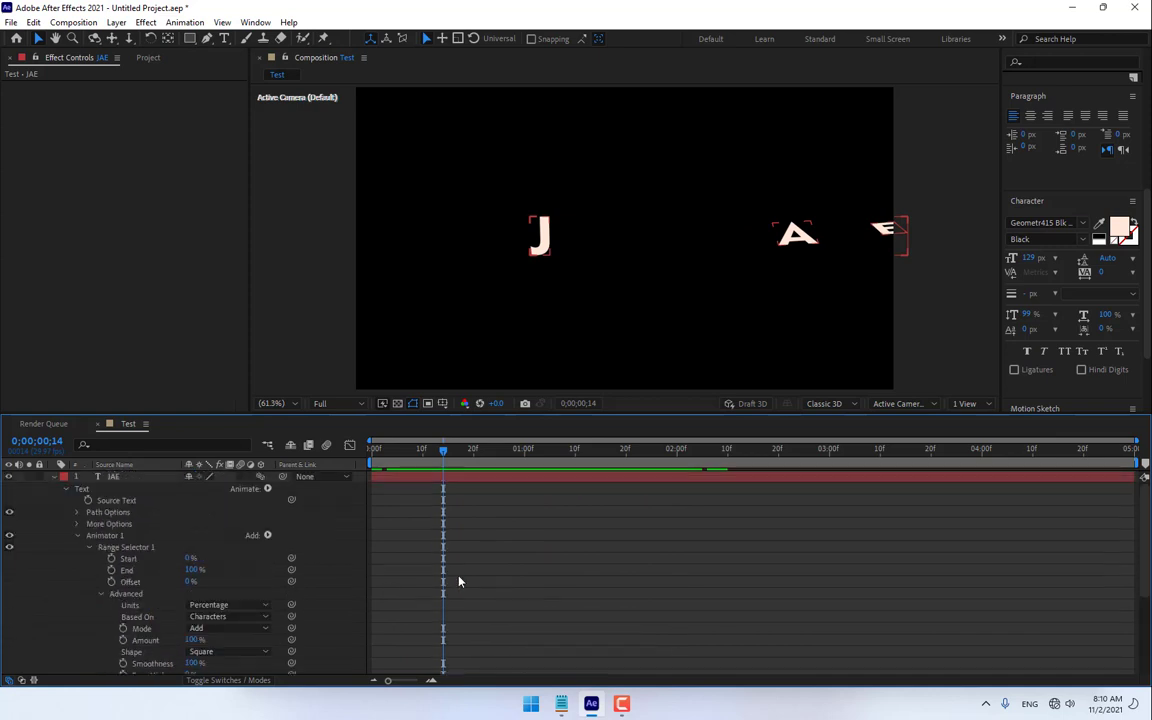
left_click(266, 488)
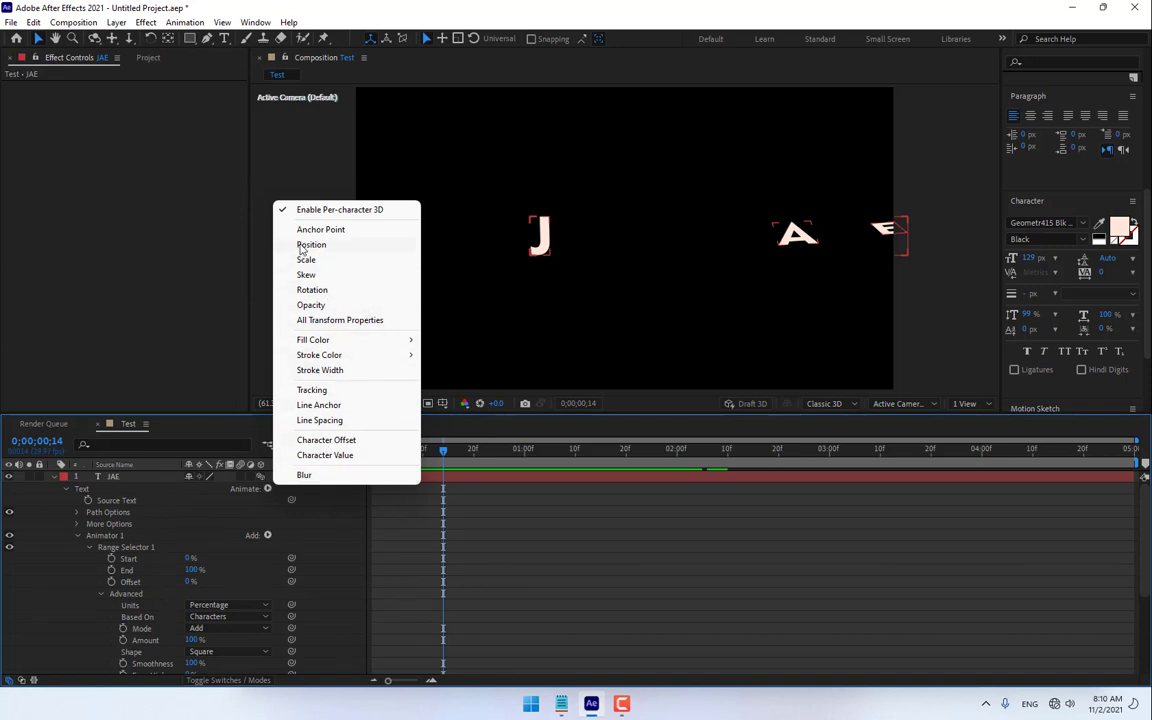
left_click(55, 477)
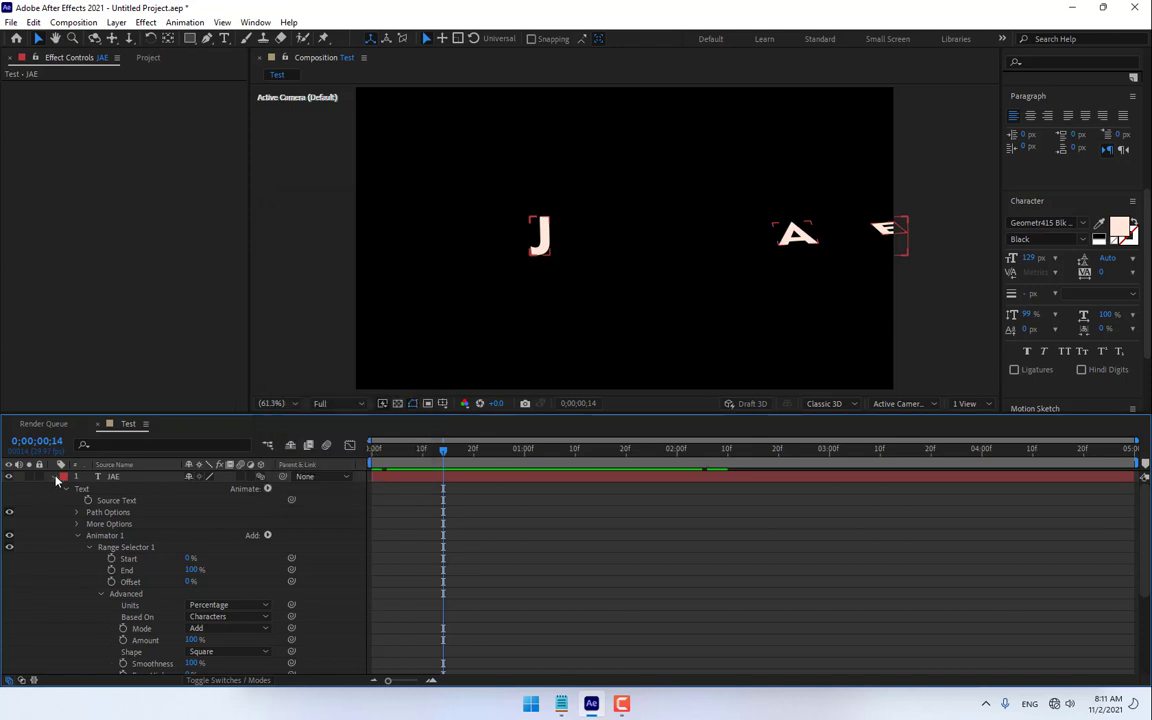
Step: Collapse the JAE layer, check the list of animation methods in Notepad, and return to After Effects
left_click(55, 477)
left_click(172, 578)
left_click(561, 705)
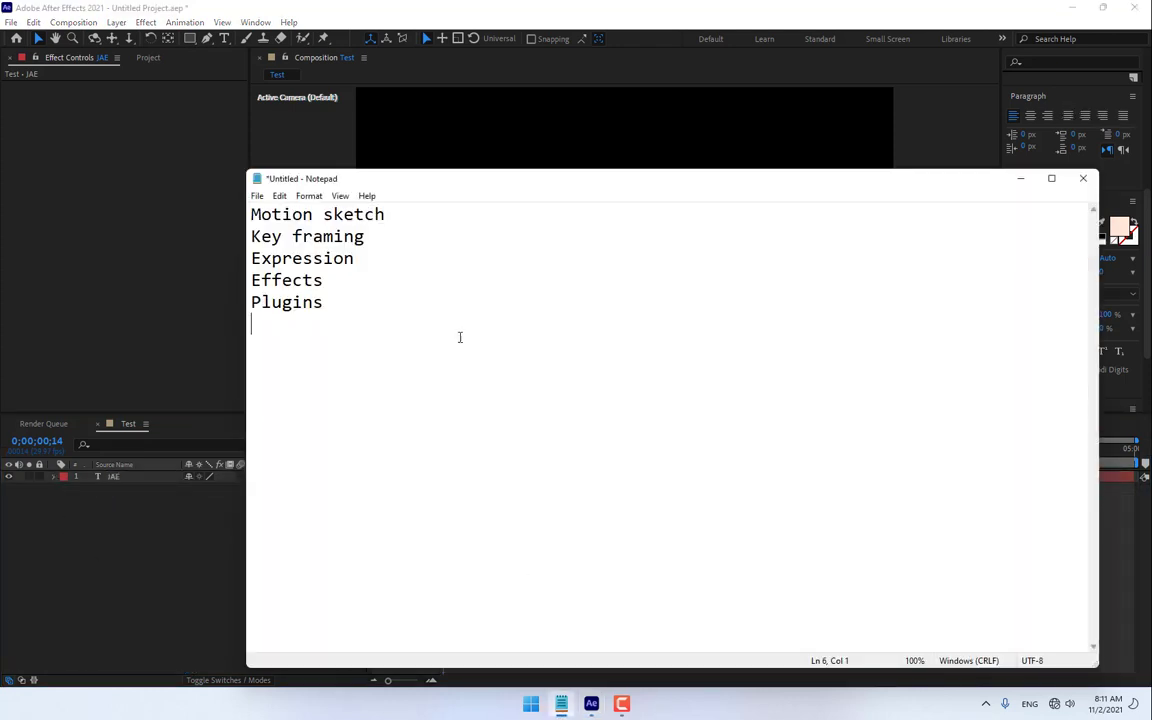
left_click(598, 24)
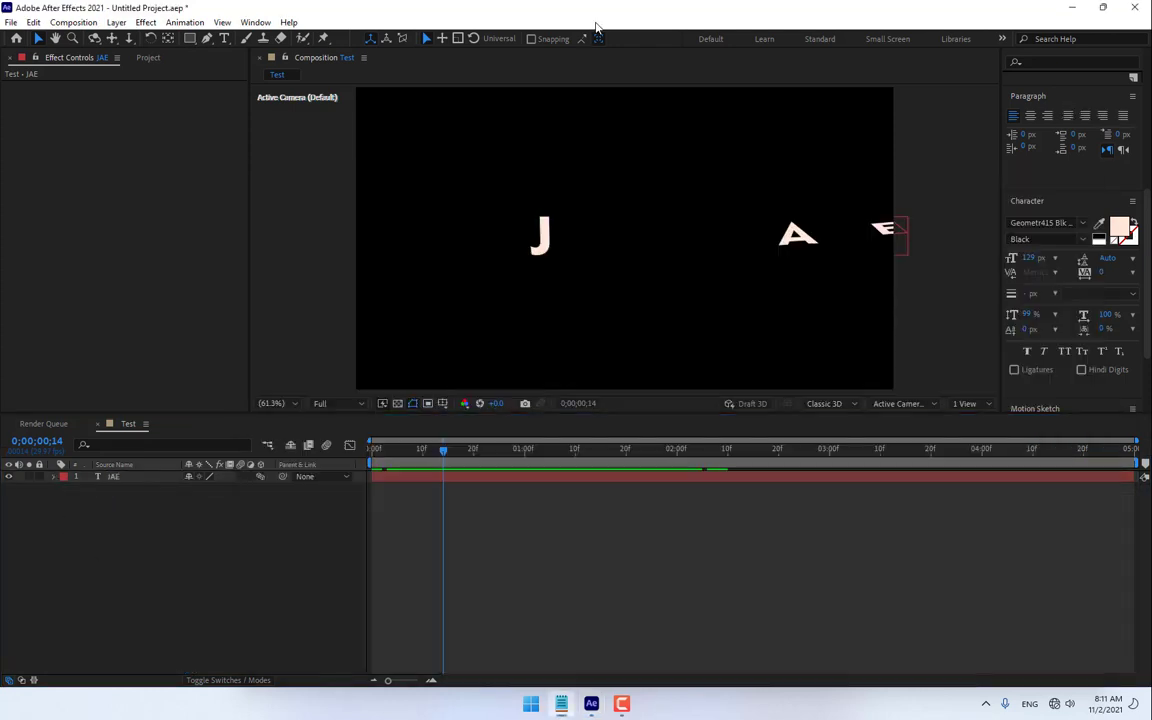
Step: At 0;00;02;12, reveal the JAE layer's keyframed properties, remove all their keyframes, and collapse the layer
left_click(121, 481)
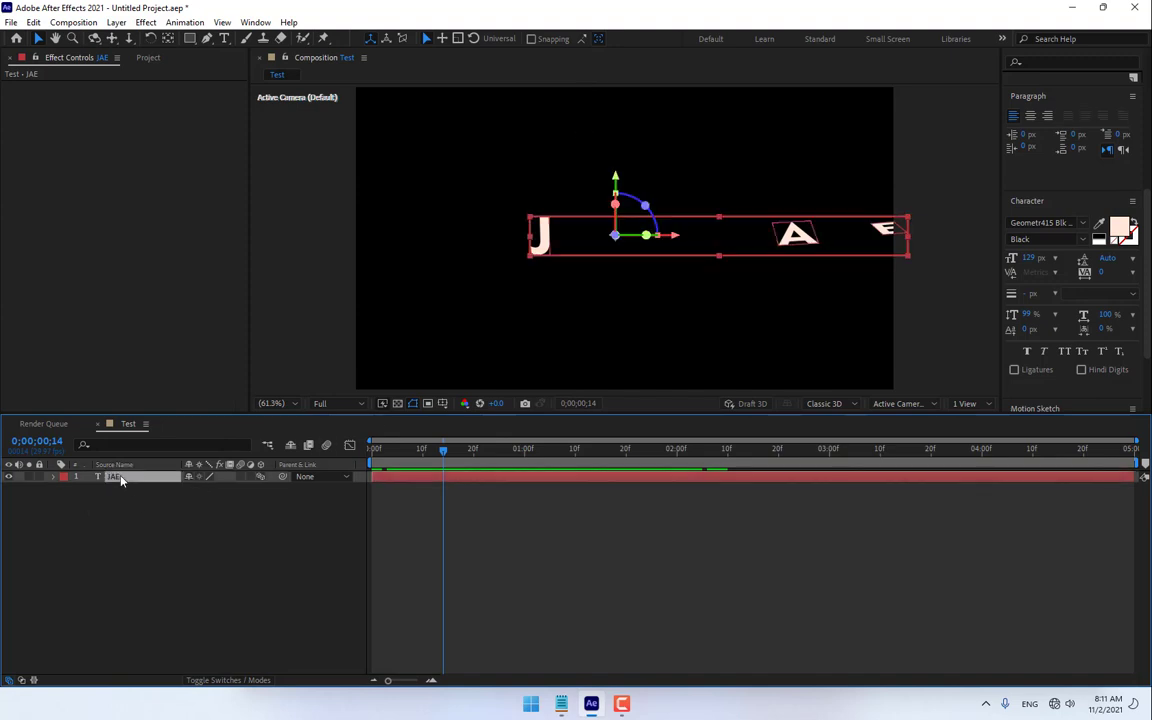
left_click(738, 453)
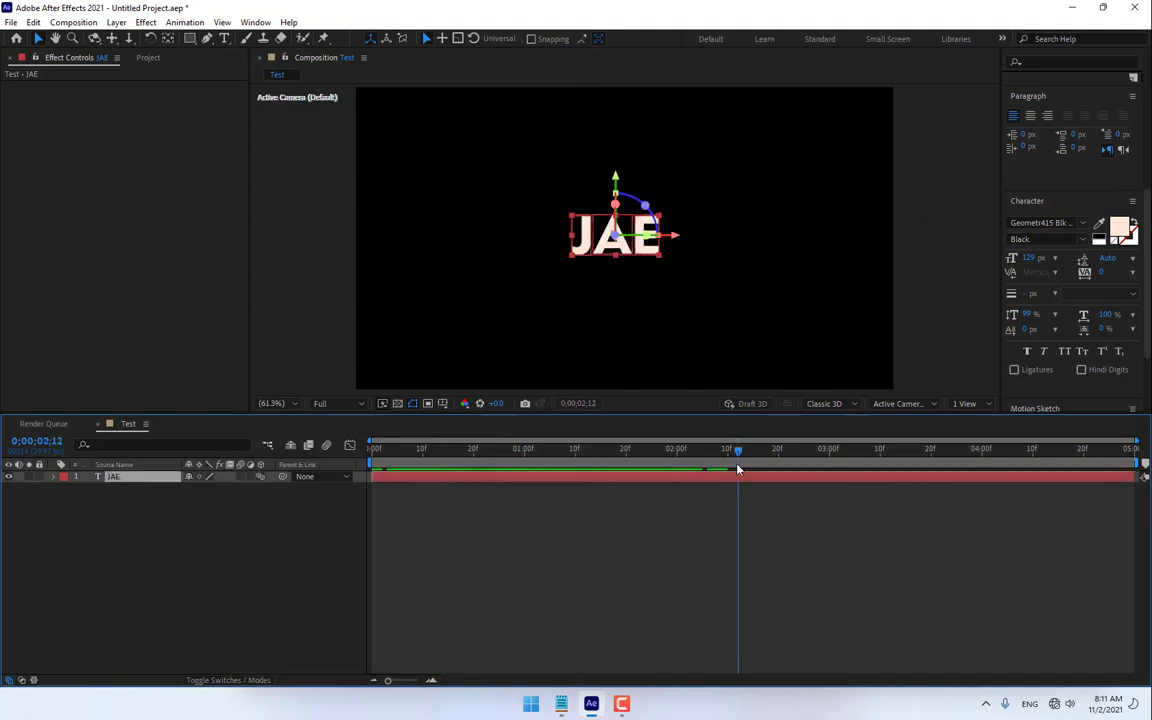
key("u")
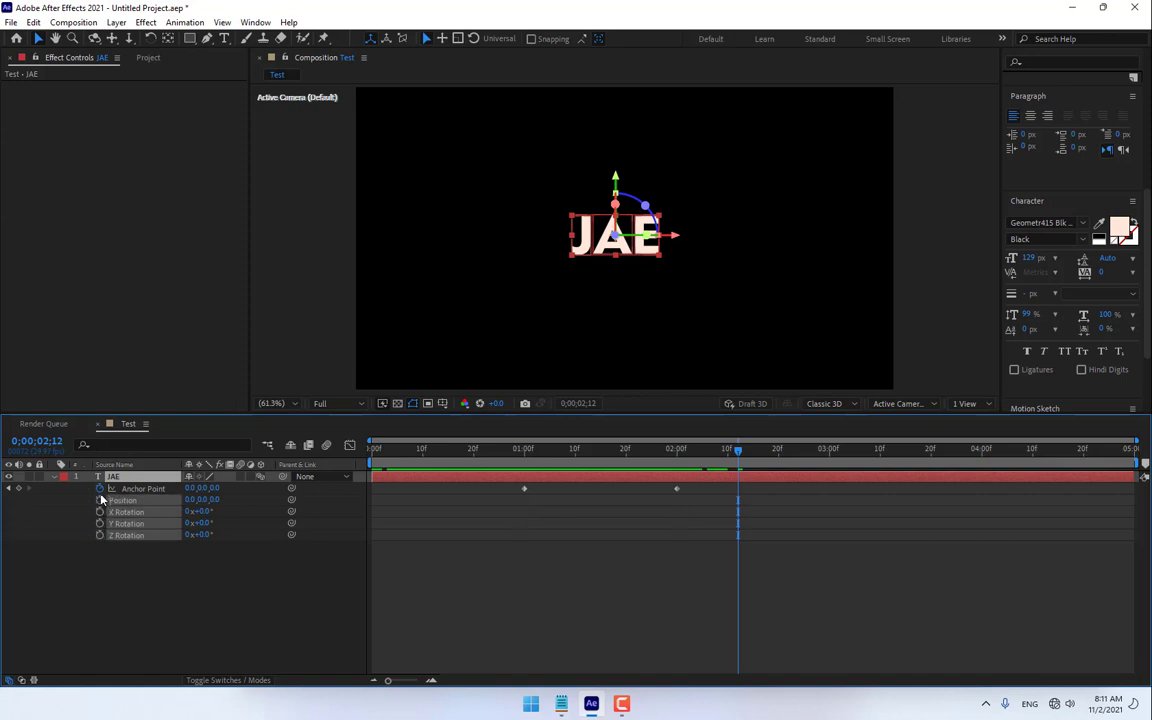
left_click(54, 476)
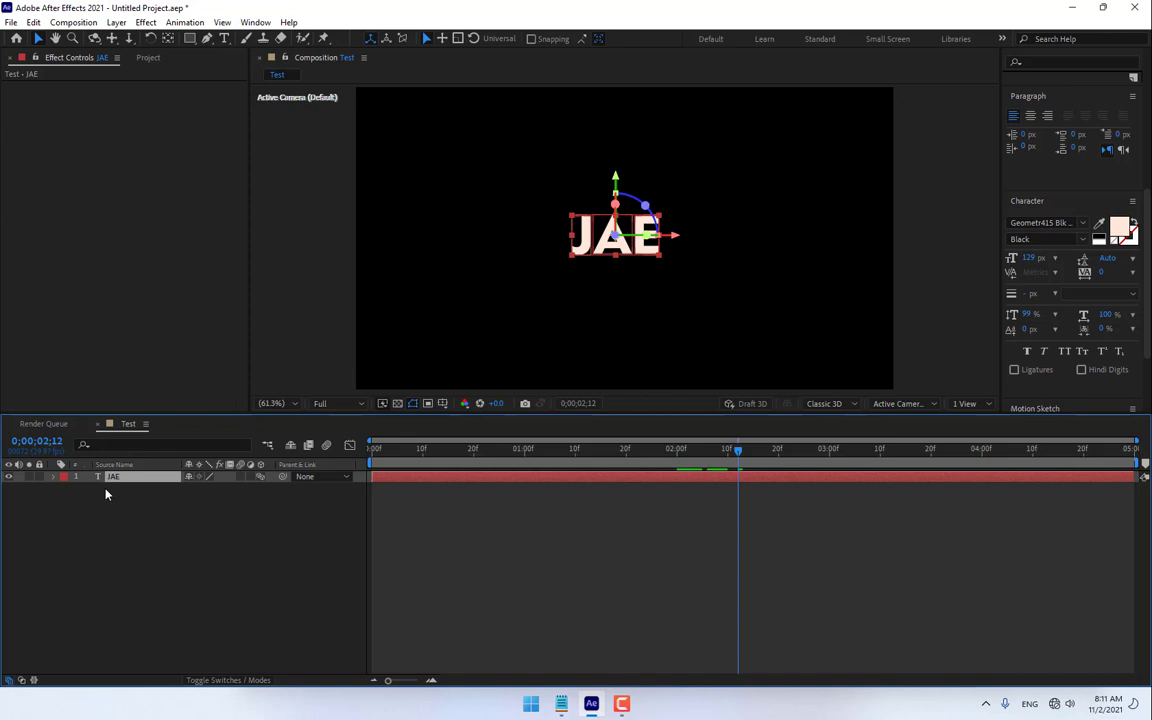
Step: Give the JAE layer's Opacity the expression time*100 and scrub the first second to preview the fade-in
key("t")
left_click(88, 488, "alt")
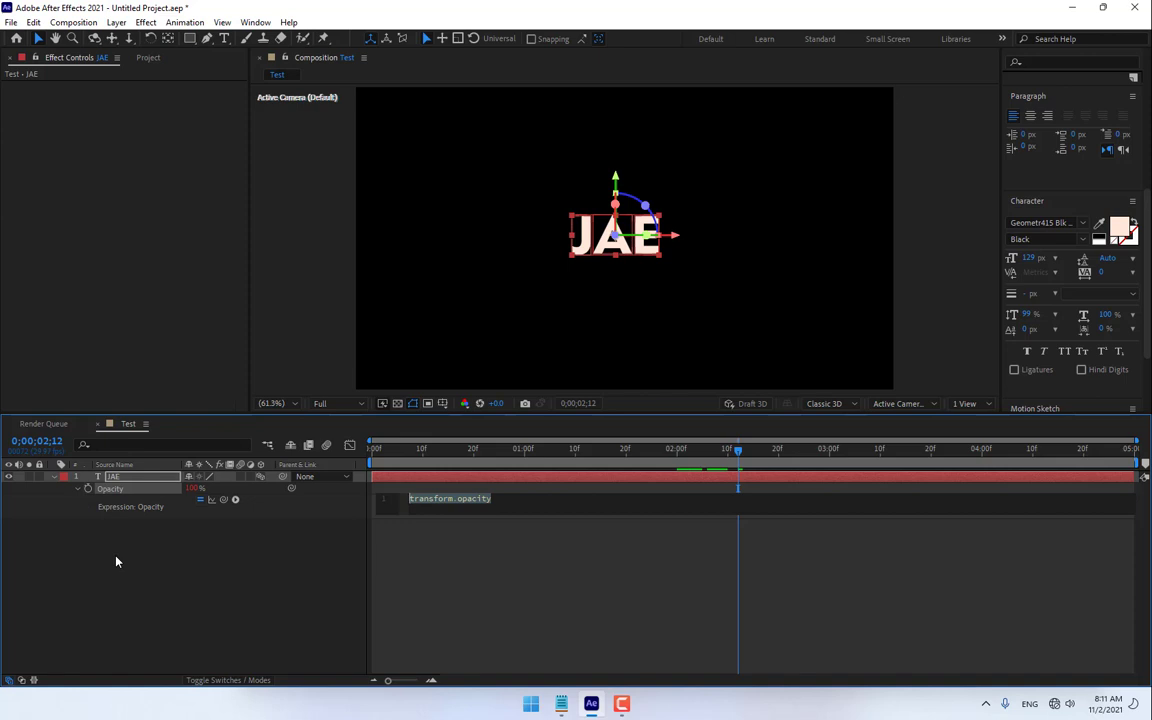
type("time*")
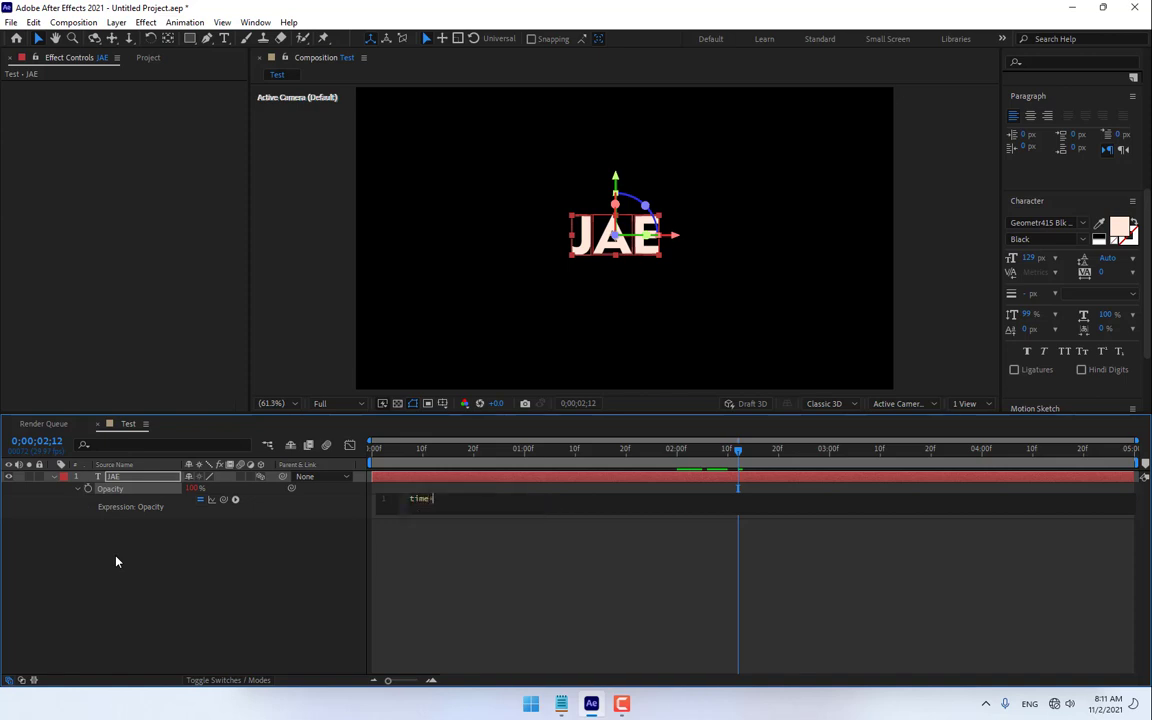
type("100")
left_click(465, 622)
left_click_drag(472, 452, 437, 501)
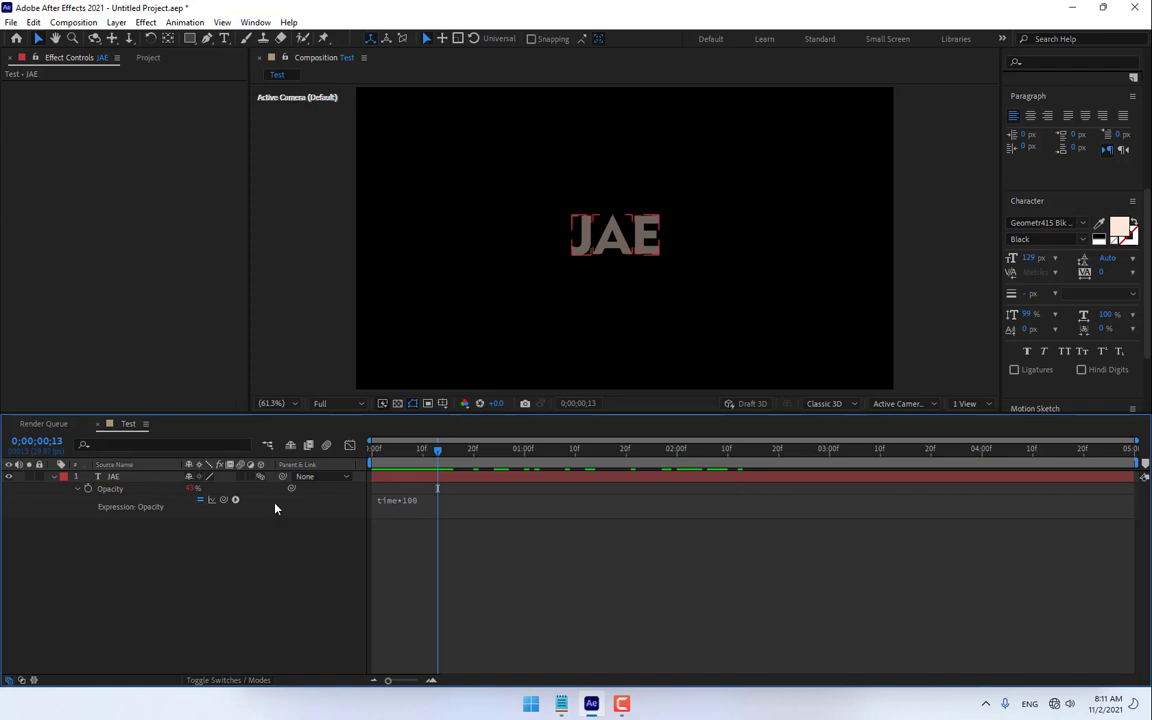
Step: Replace the JAE layer's Opacity expression with wiggle(12,44)
left_click(88, 489, "alt")
left_click(88, 489, "alt")
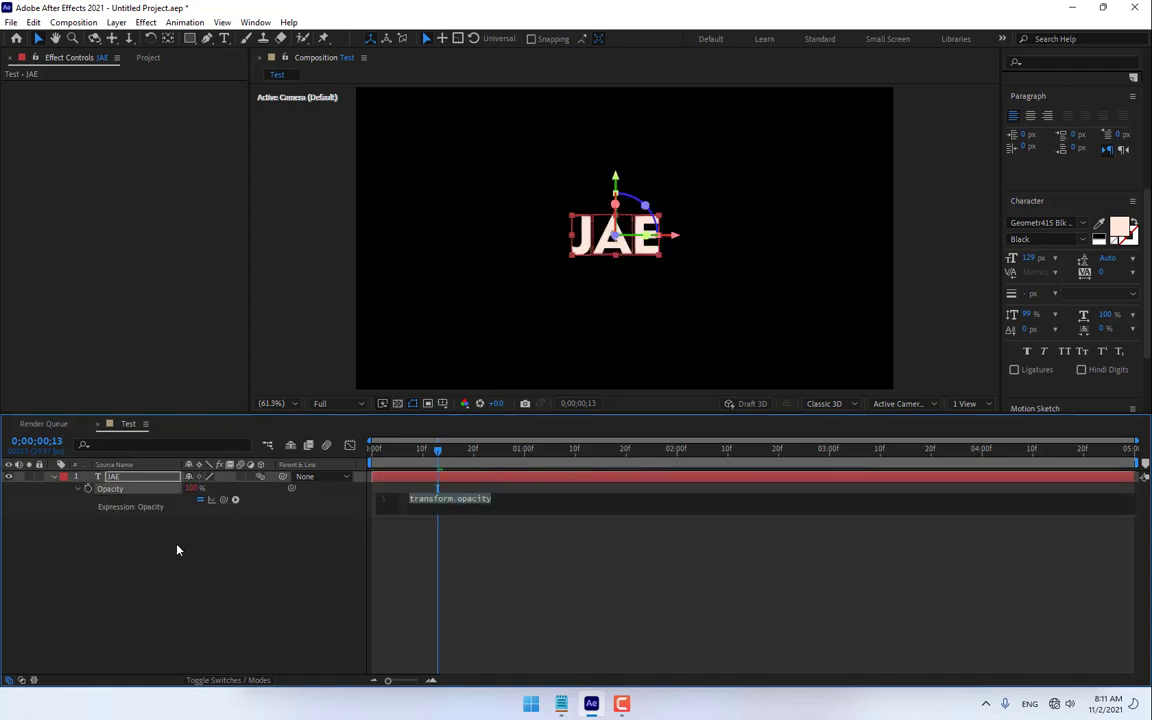
type("wiggle")
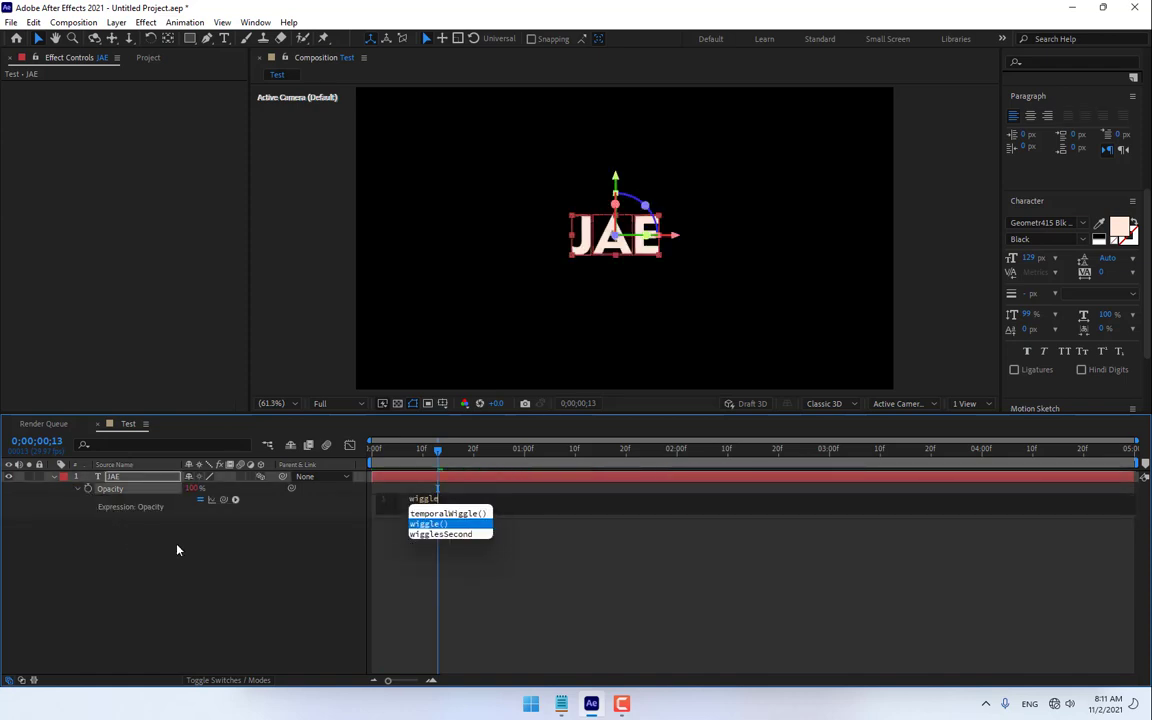
key("Return")
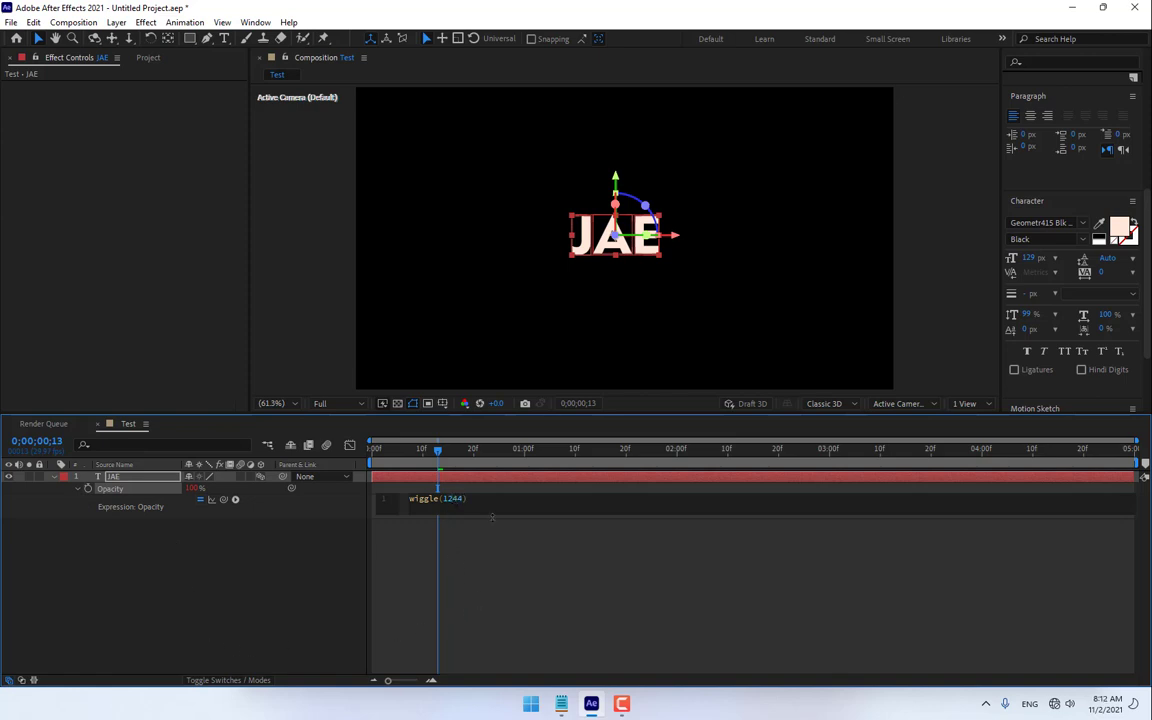
left_click(499, 554)
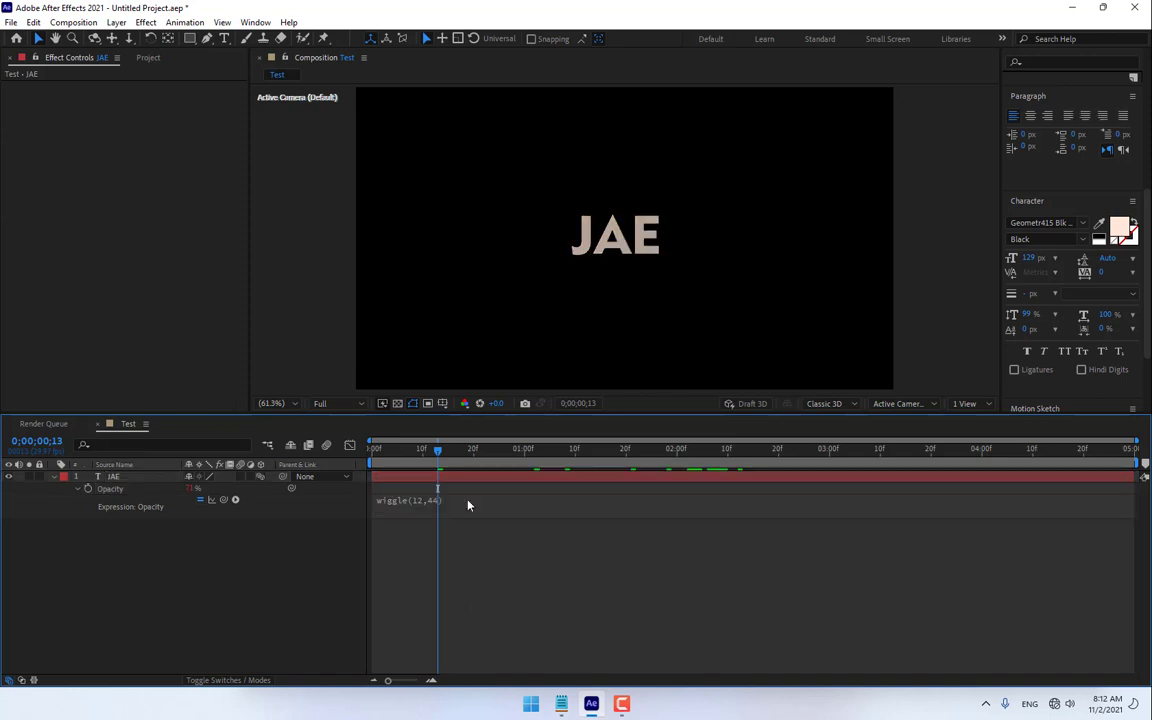
Step: Scrub the timeline to preview the opacity flicker, then consult the method list in Notepad and return to After Effects
left_click_drag(395, 457, 422, 520)
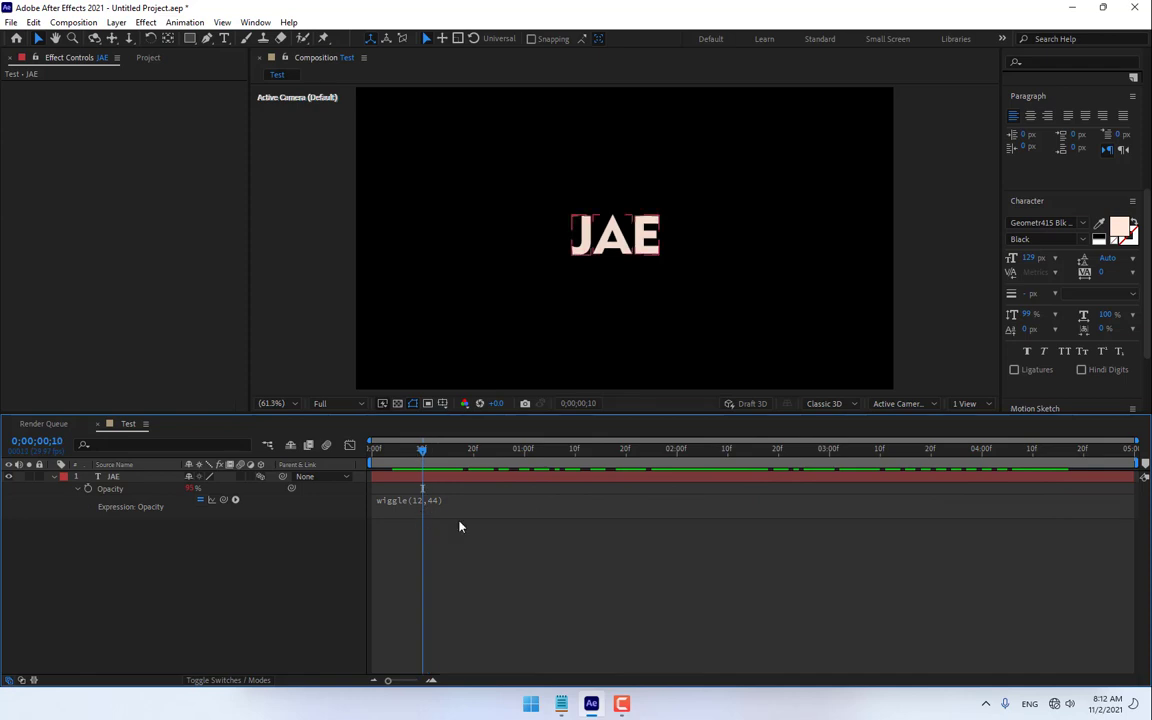
left_click(563, 705)
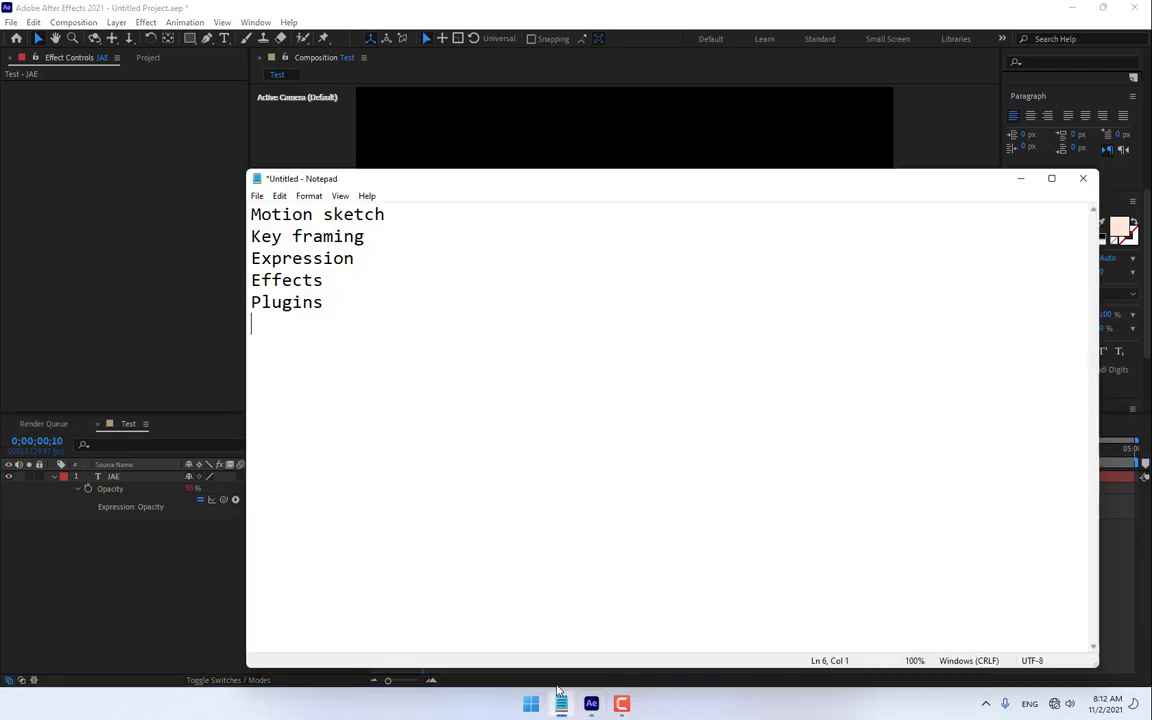
left_click(531, 23)
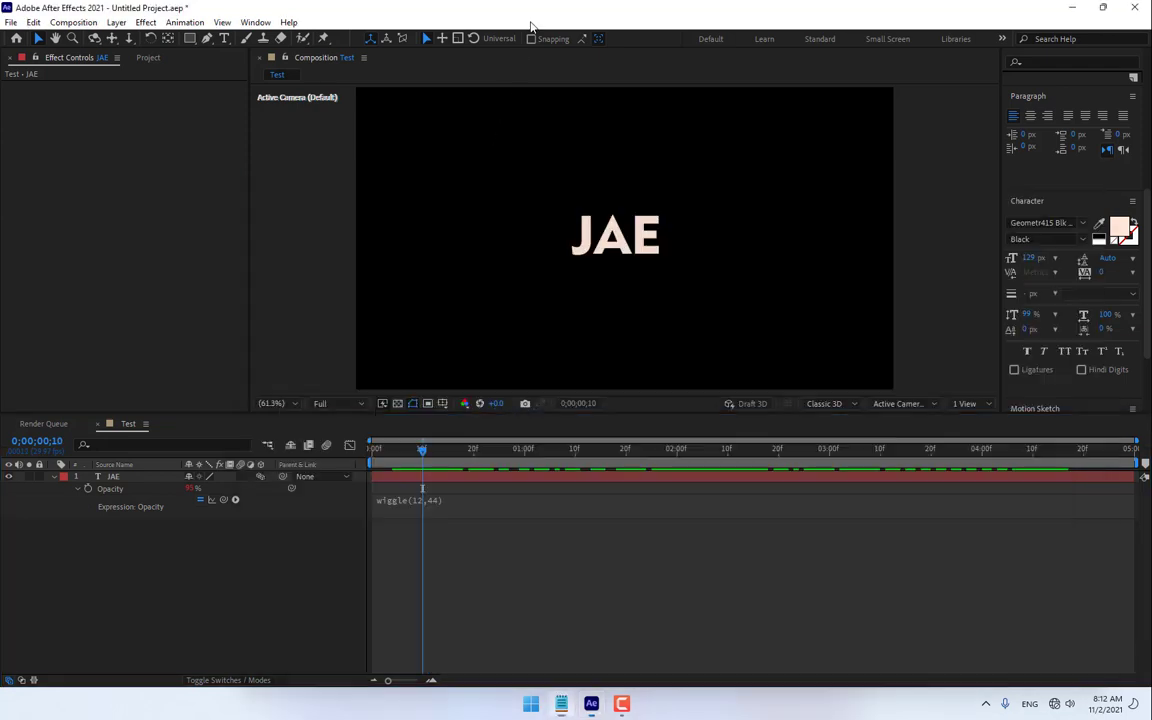
Step: Remove the wiggle expression from the JAE layer's Opacity and collapse the layer's properties
left_click(109, 480)
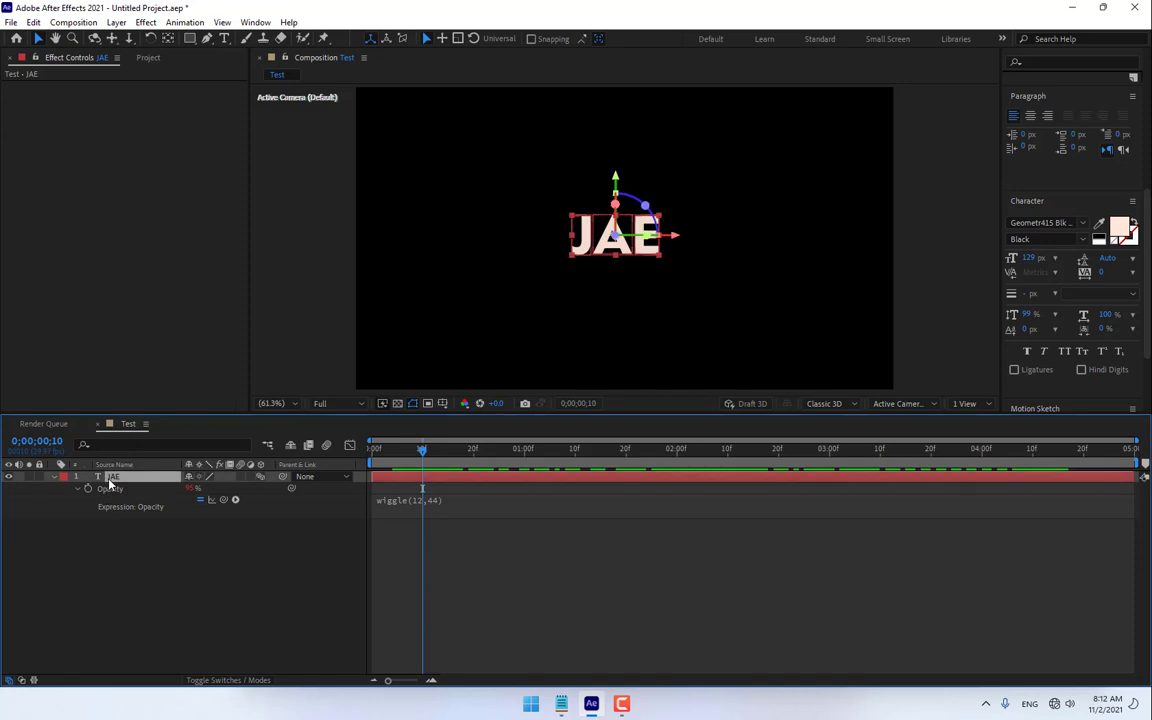
key("u")
key("u")
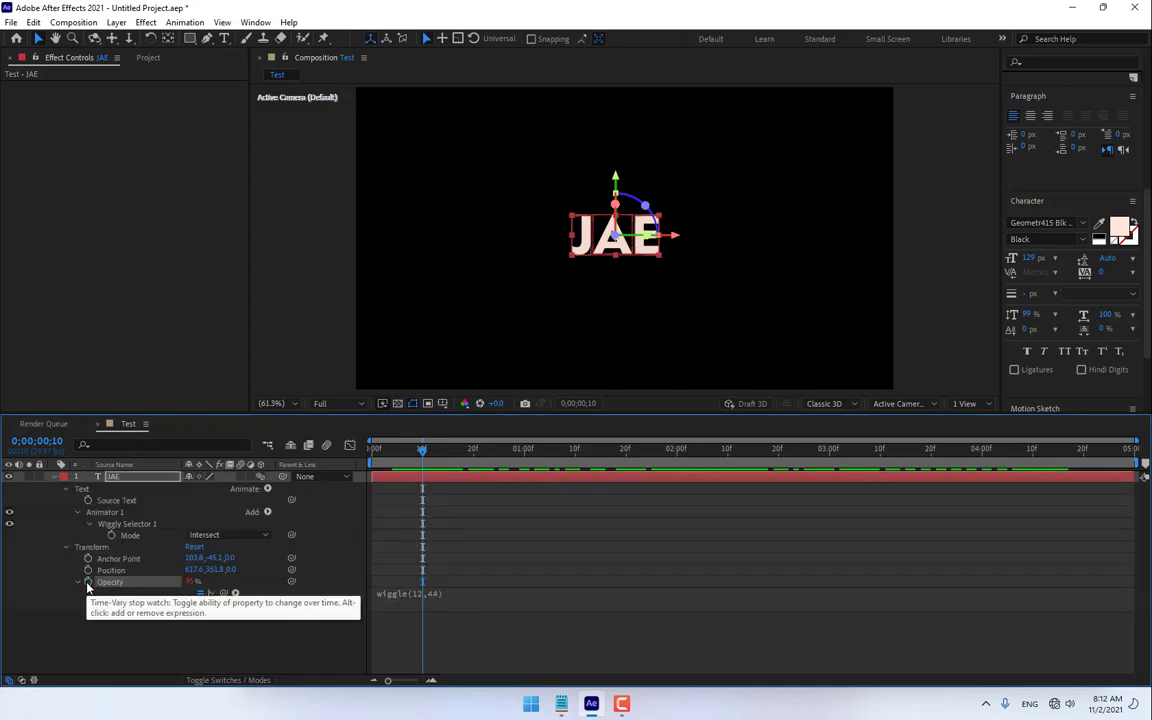
left_click(88, 582, "alt")
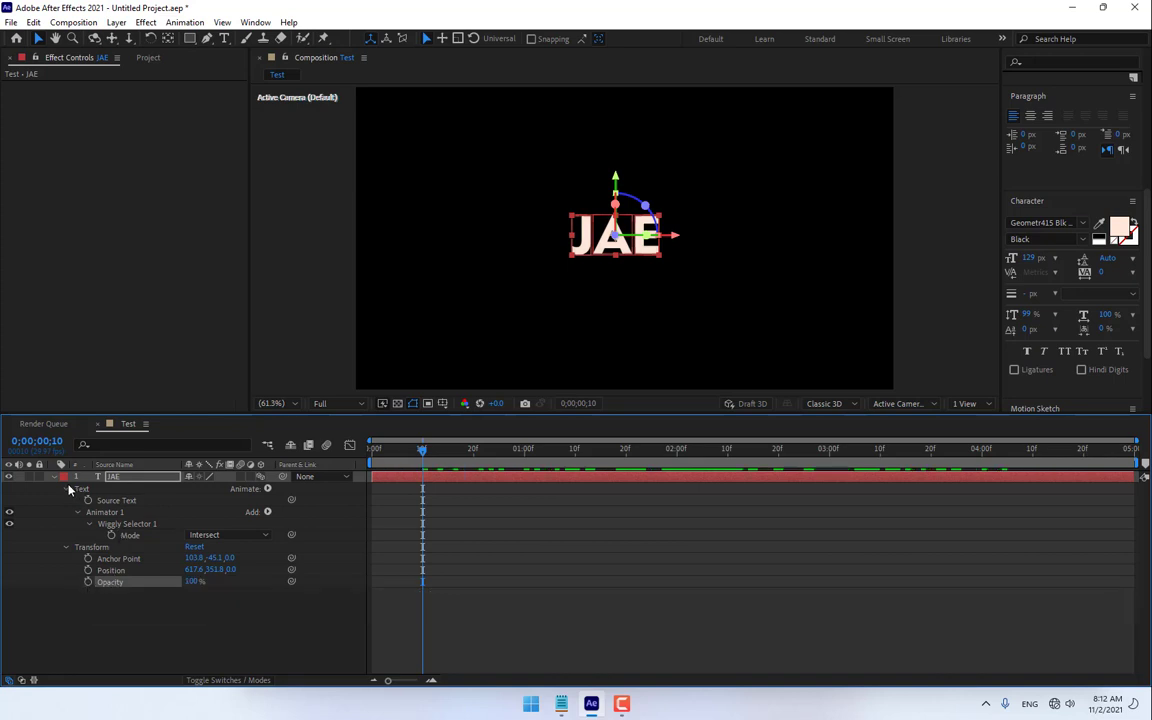
left_click(54, 479)
left_click(120, 560)
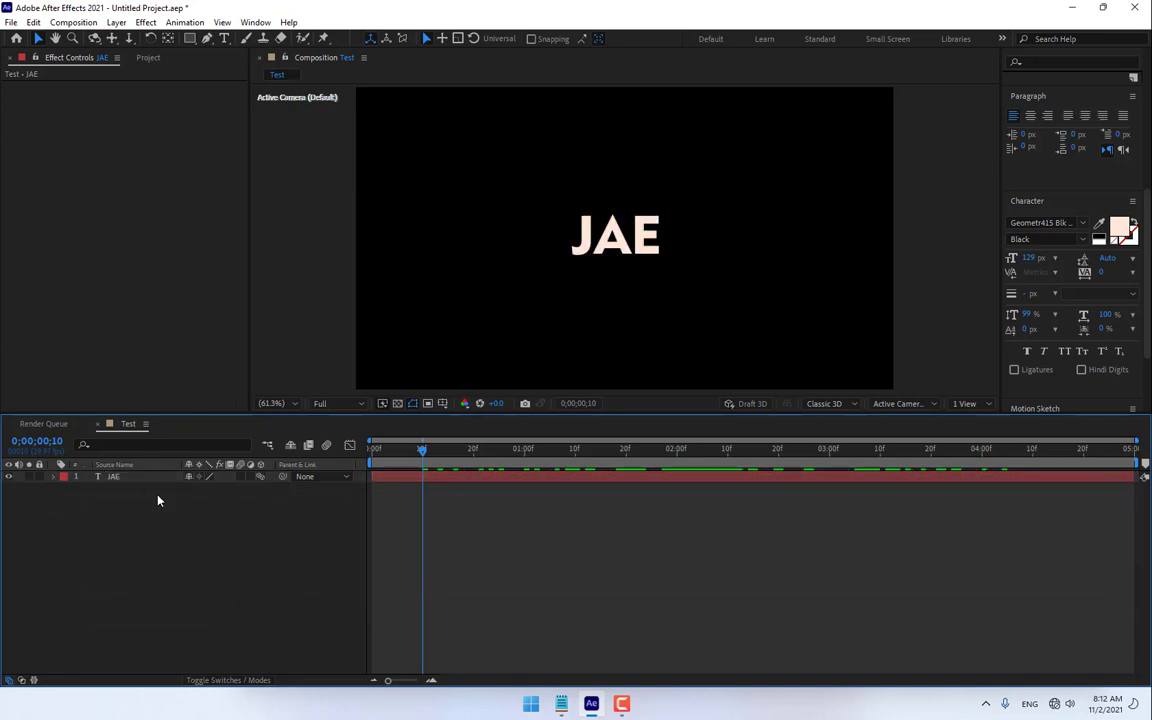
Step: Apply the uni.Title Motion effect from the Universe Text group to the JAE layer
left_click(140, 480)
left_click(143, 22)
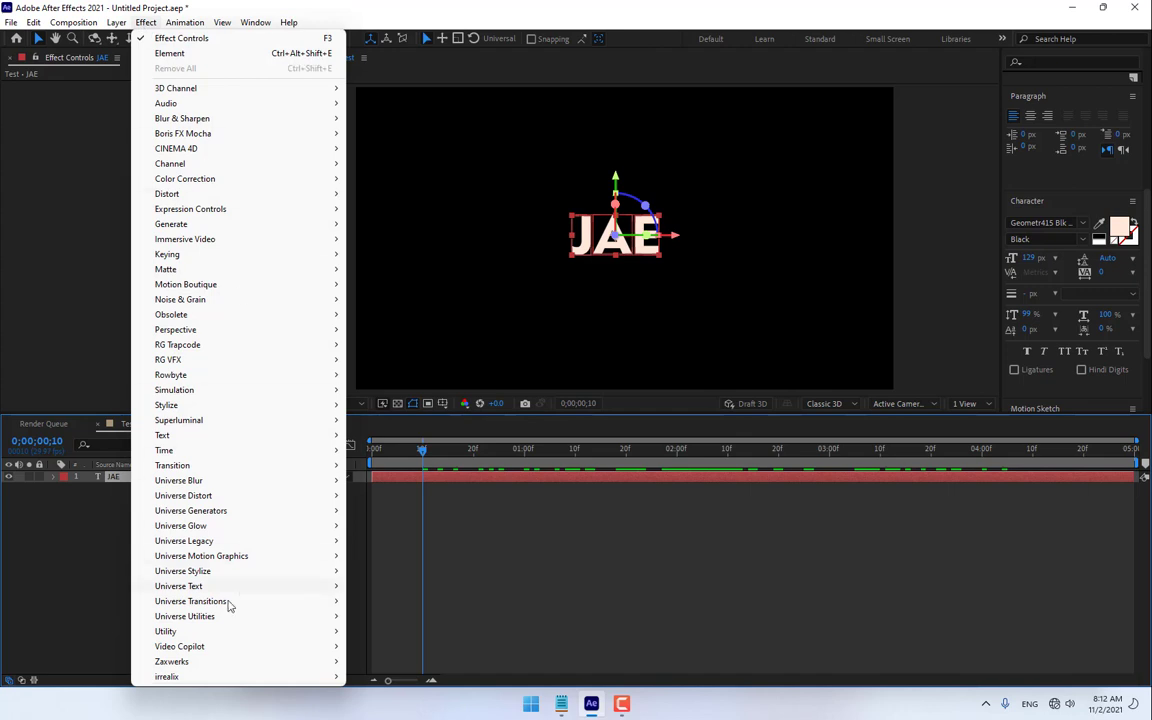
mouse_move(198, 483)
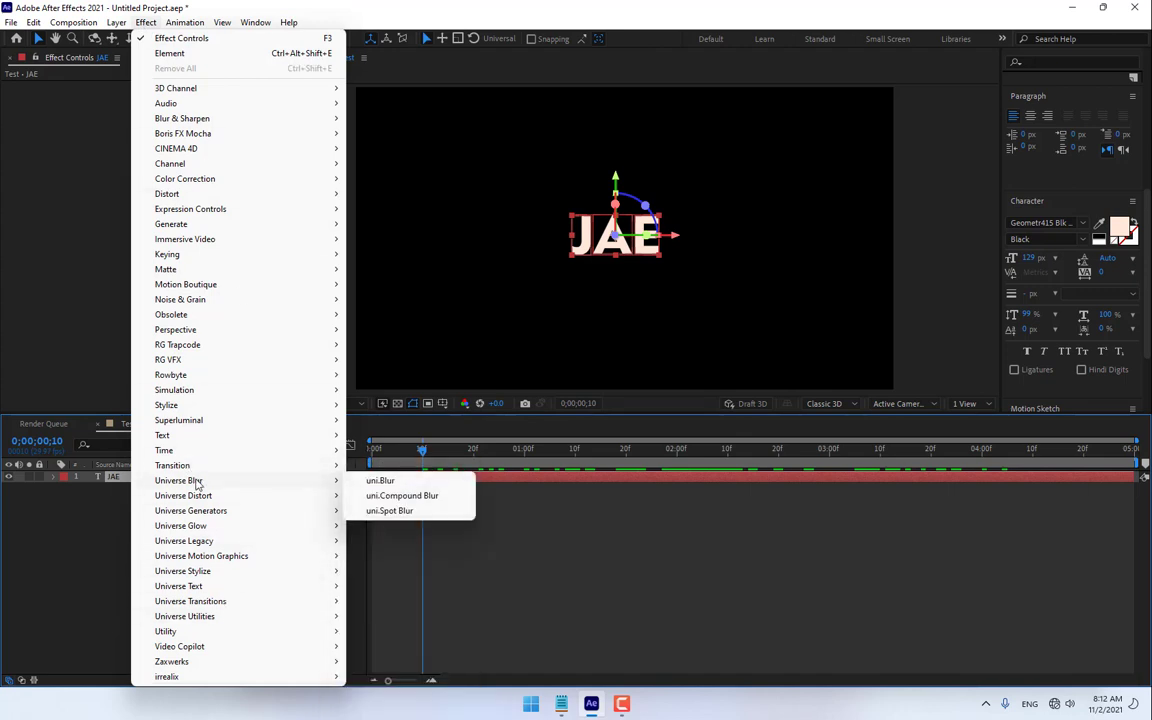
mouse_move(213, 558)
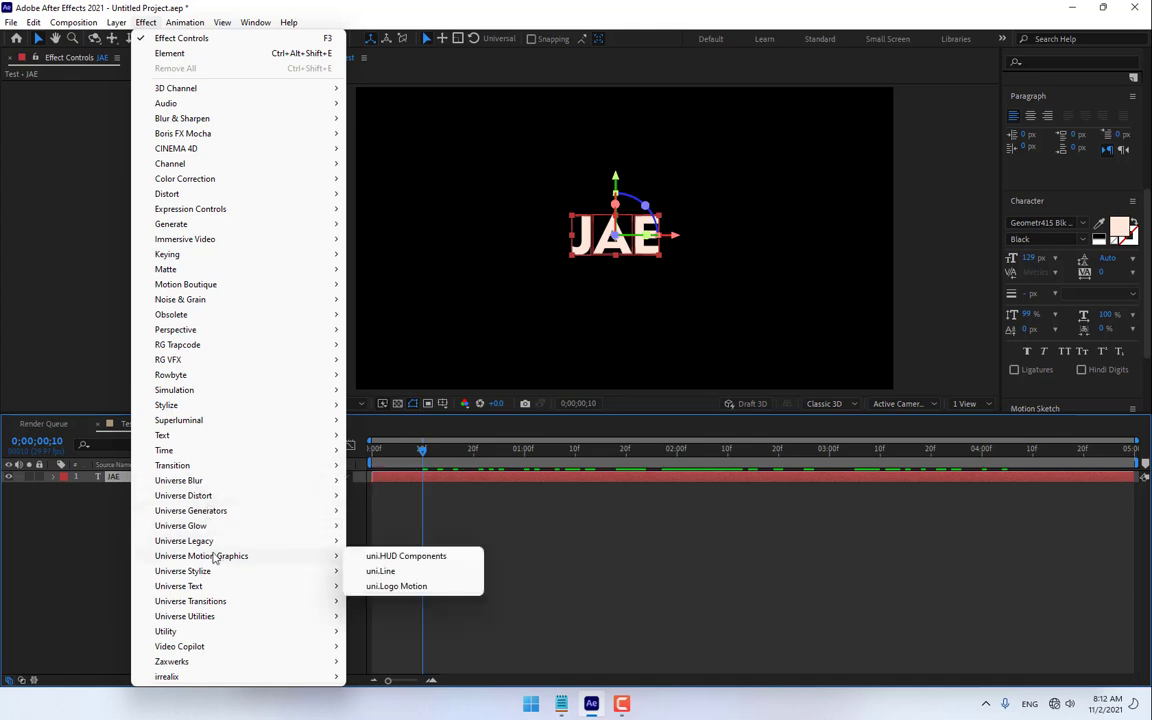
mouse_move(213, 588)
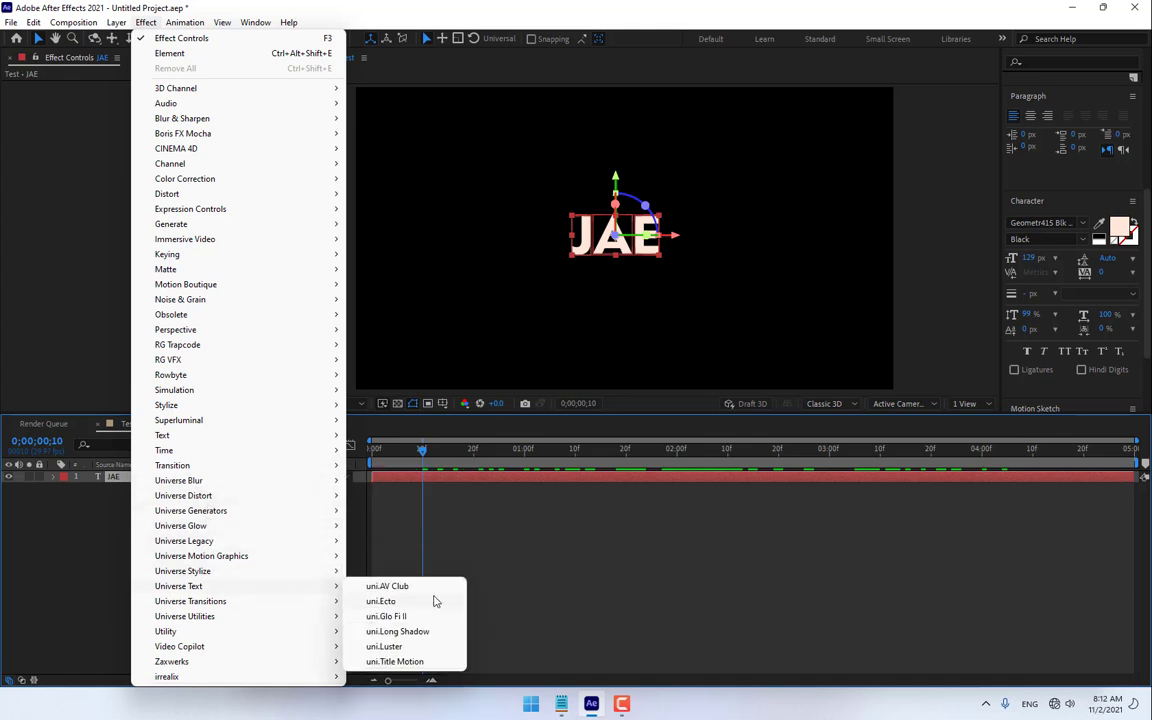
left_click(416, 663)
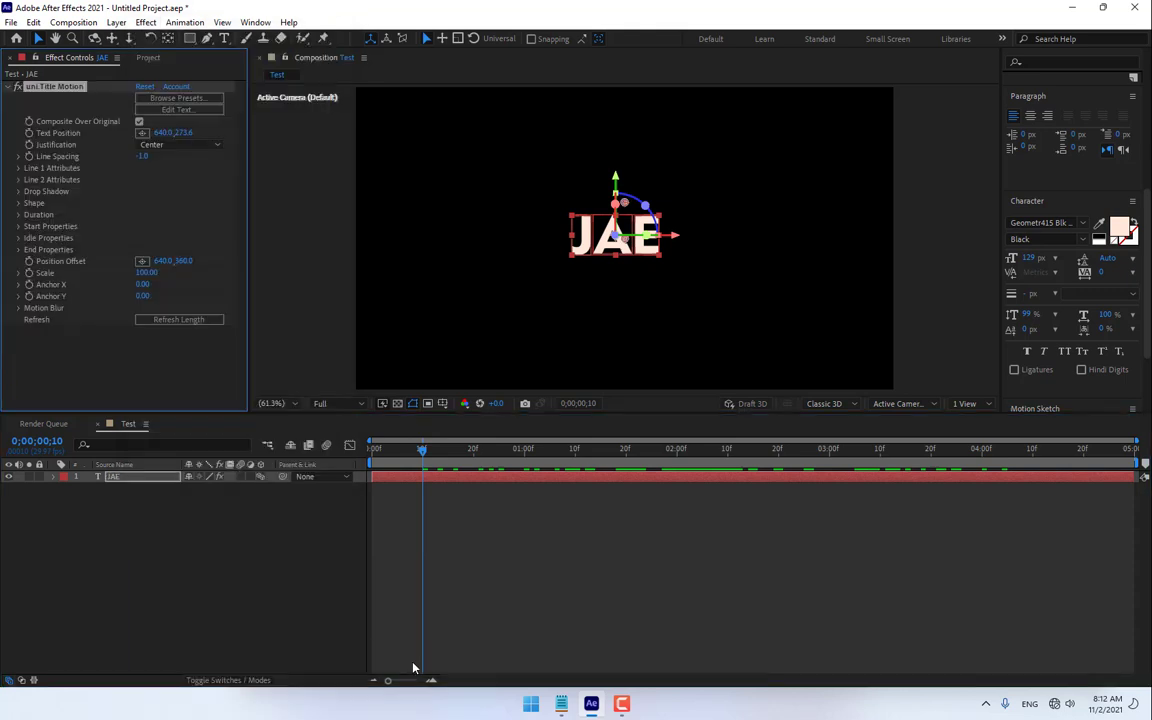
Step: Check Title Motion's presets, scrub to 0;00;00;15 to preview its animation, and remove the effect from the JAE layer
left_click(174, 100)
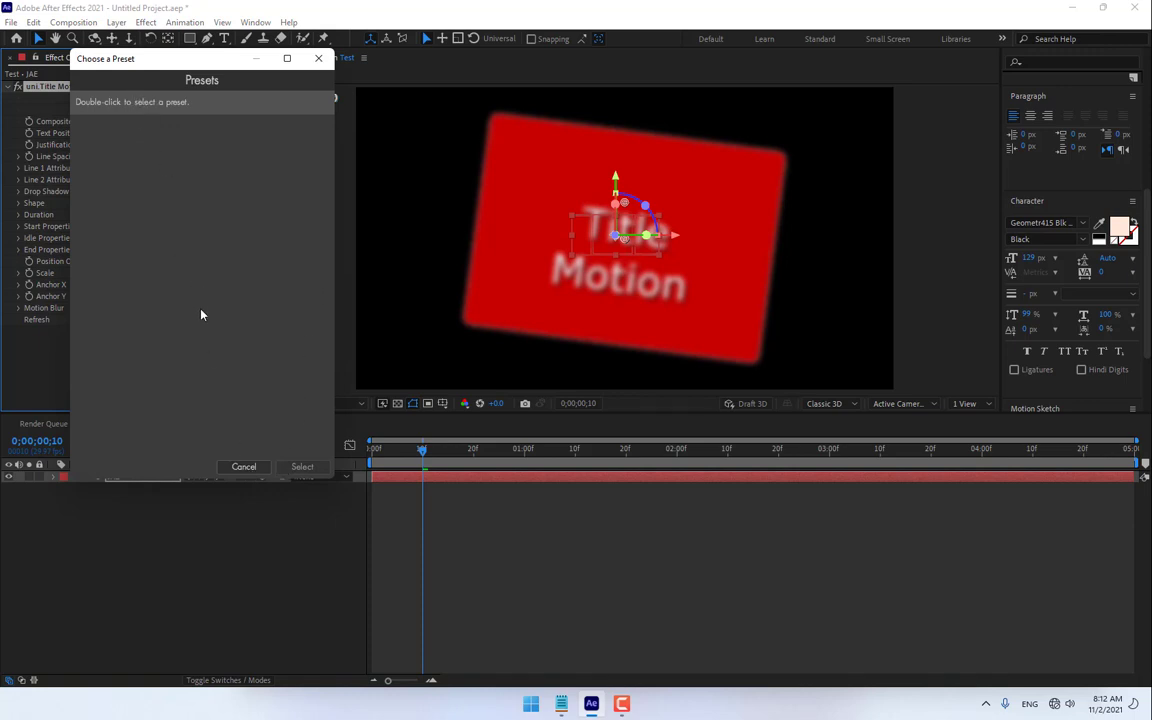
left_click(244, 467)
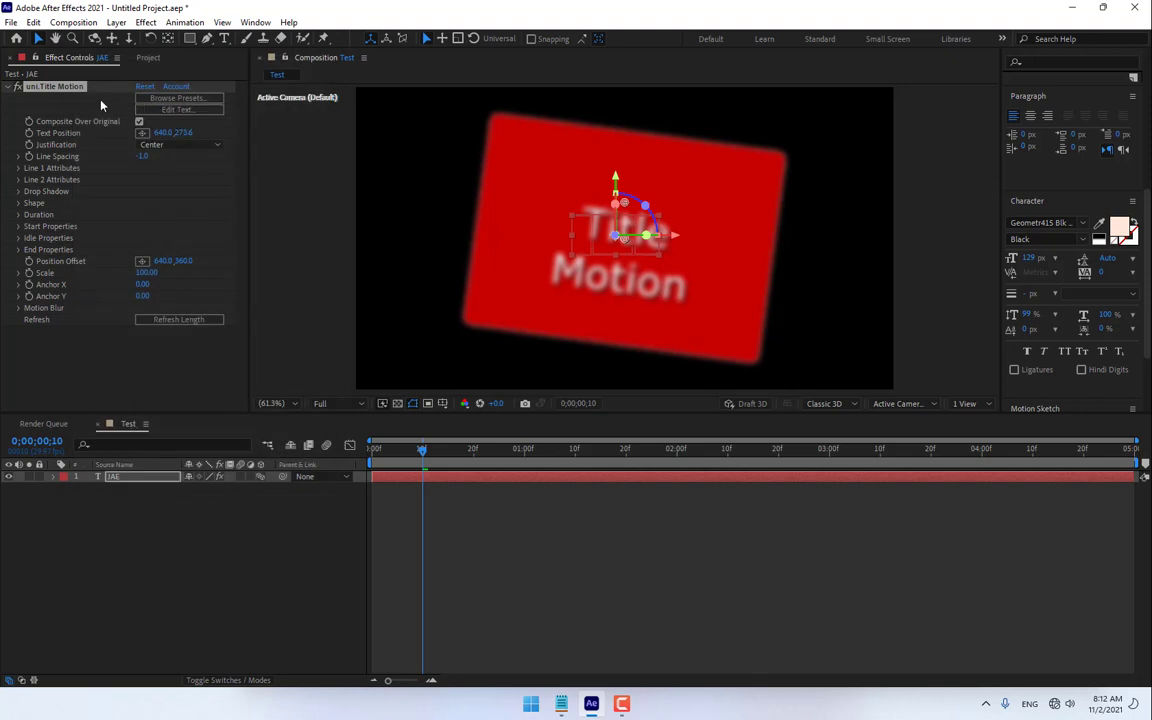
left_click_drag(429, 455, 448, 483)
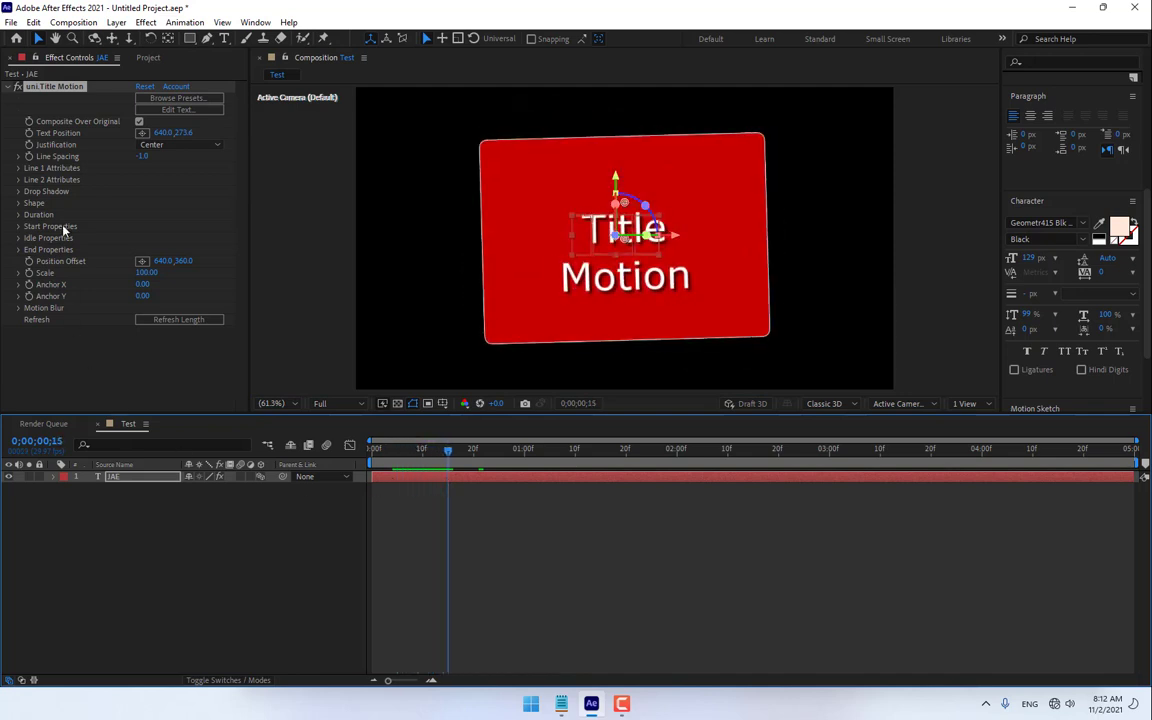
key("Delete")
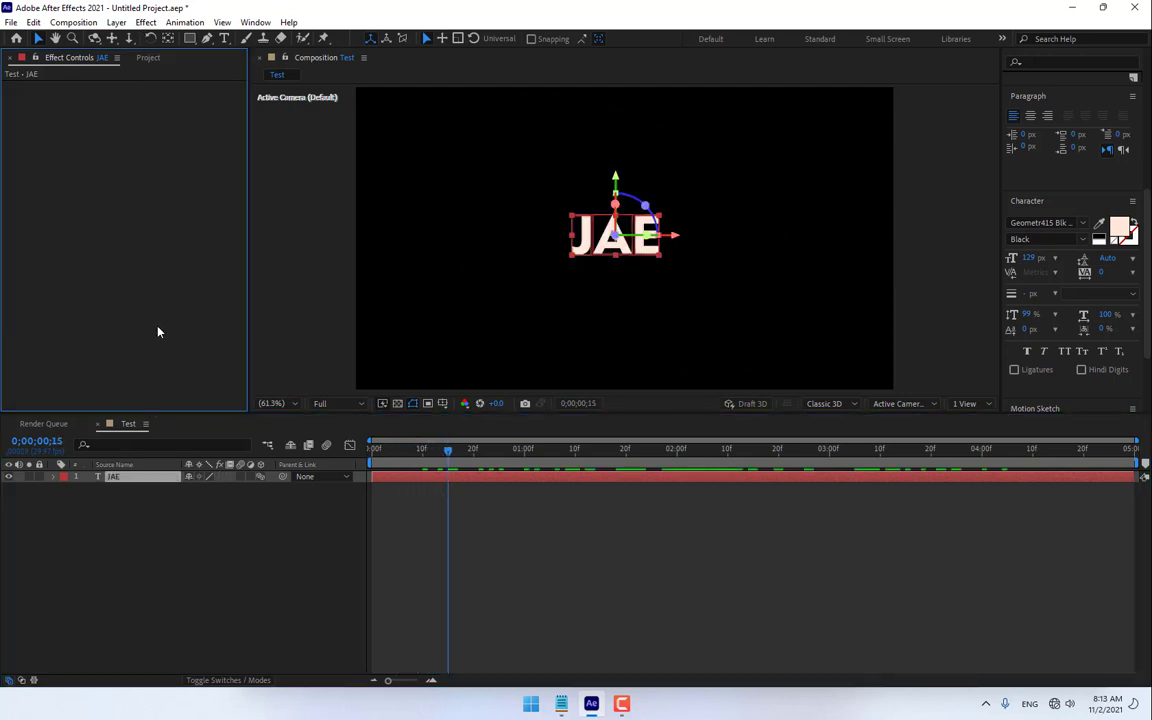
Step: Apply the uni.Luster effect to the JAE layer and scrub to 0;00;00;28 to preview it
left_click(129, 486)
left_click(145, 22)
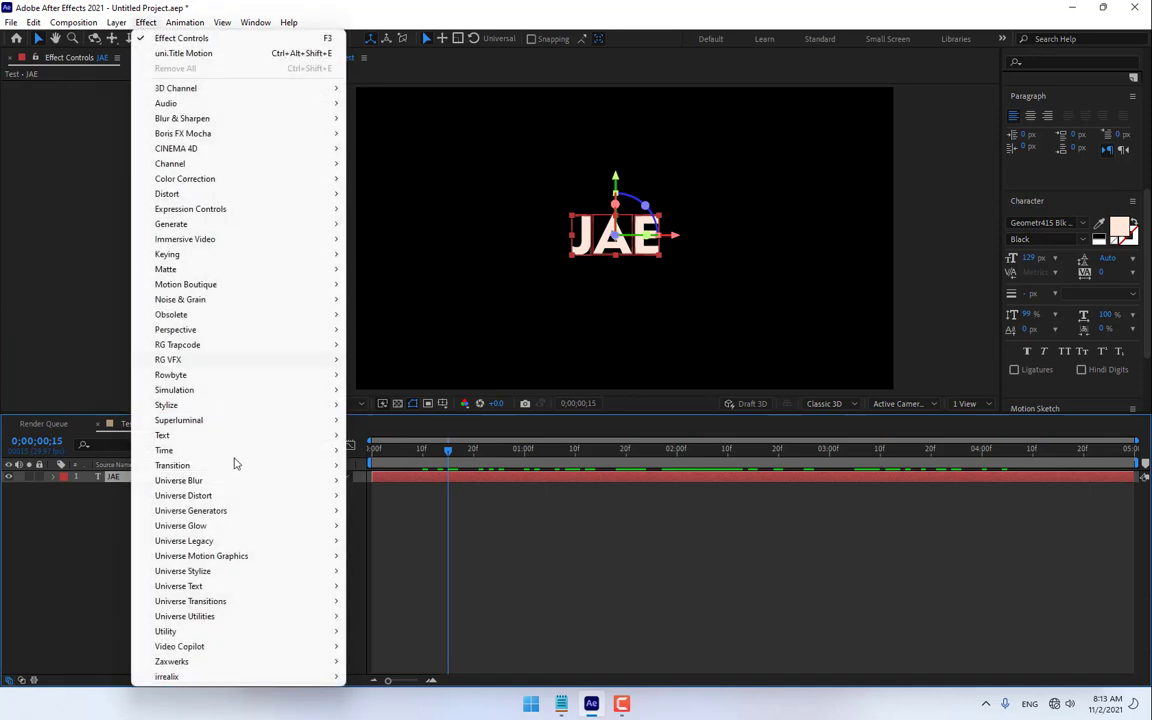
mouse_move(213, 573)
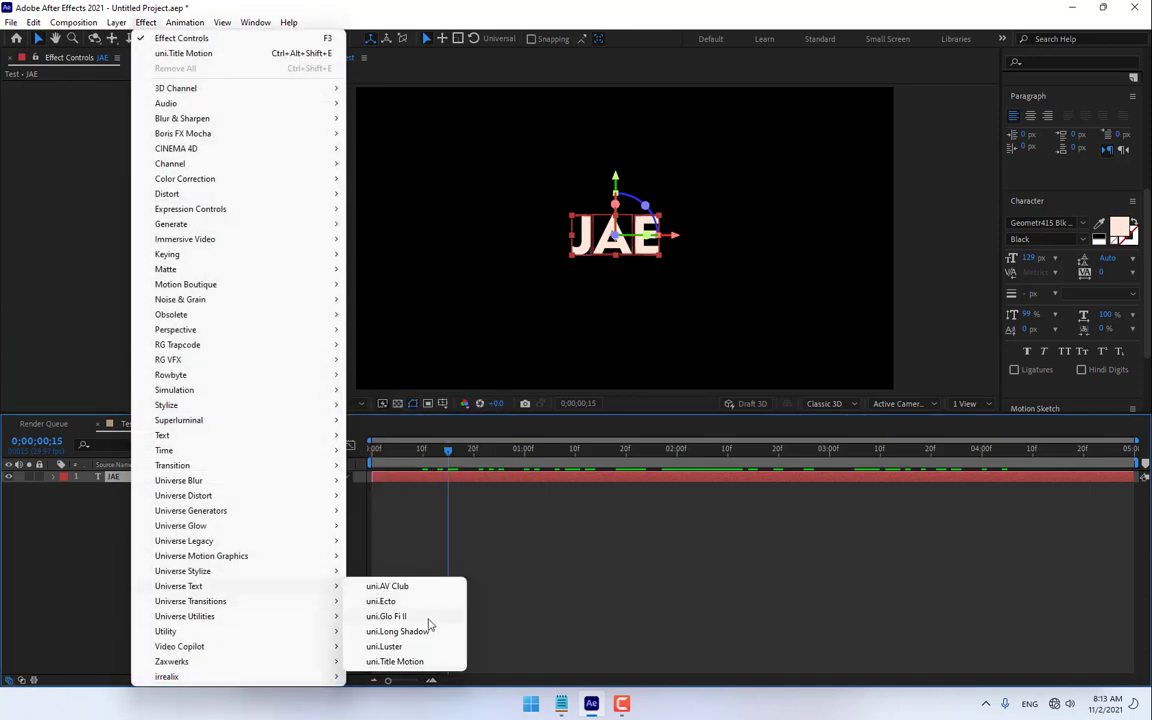
left_click(400, 647)
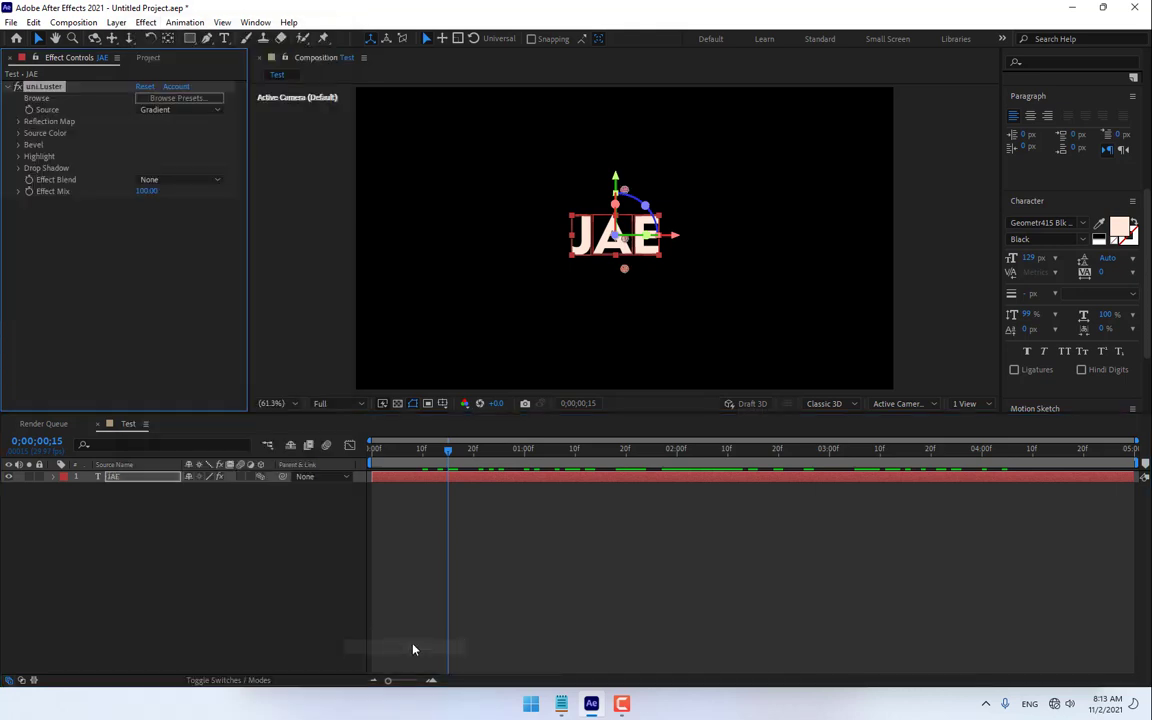
left_click_drag(381, 452, 514, 464)
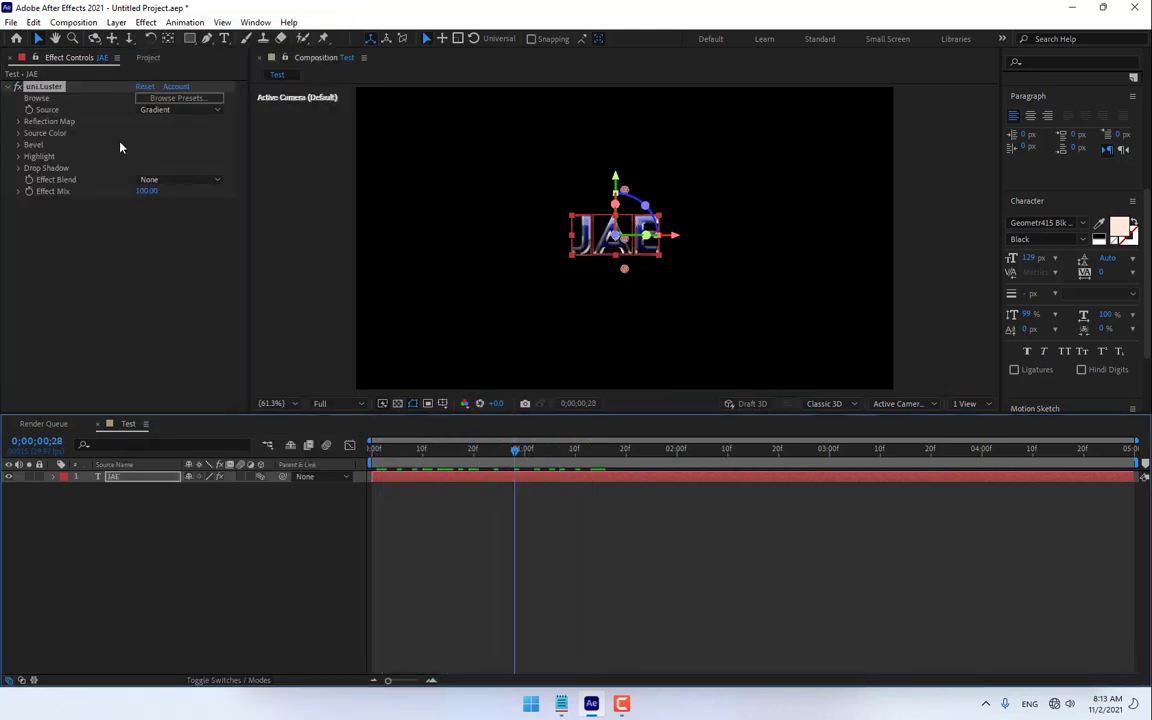
Step: Check Luster's presets, shift its lower control point slightly down and to the left, and remove the effect
left_click(172, 97)
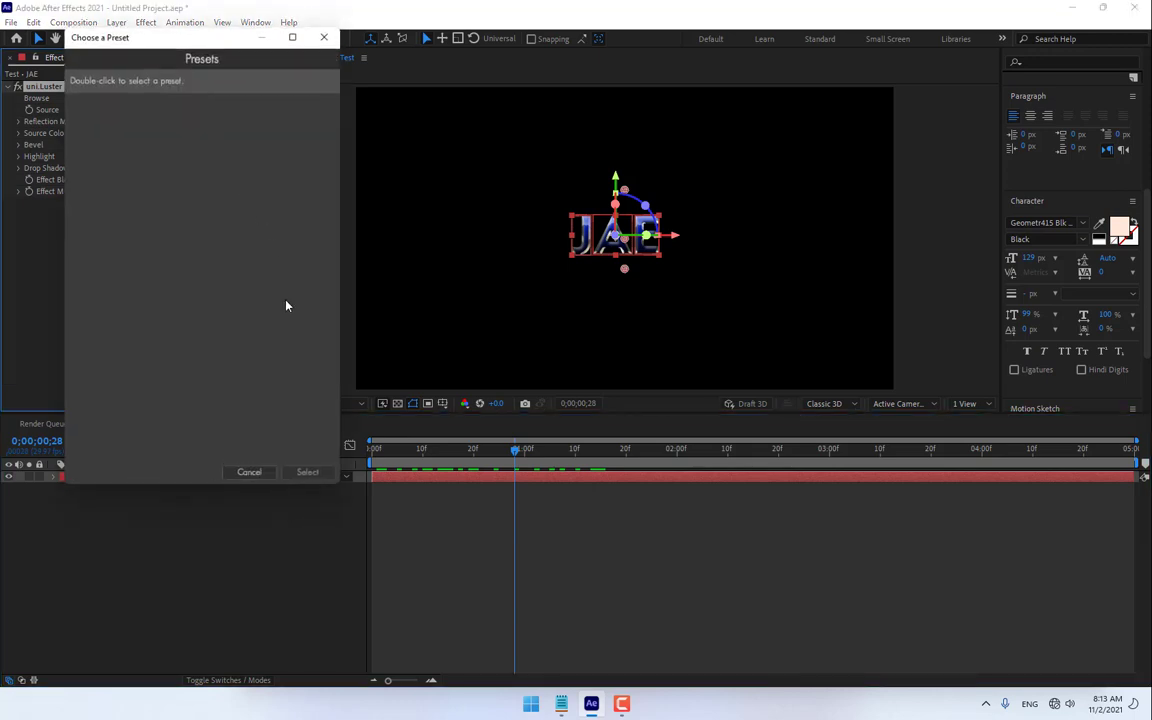
left_click(249, 471)
left_click_drag(625, 270, 604, 281)
left_click(46, 86)
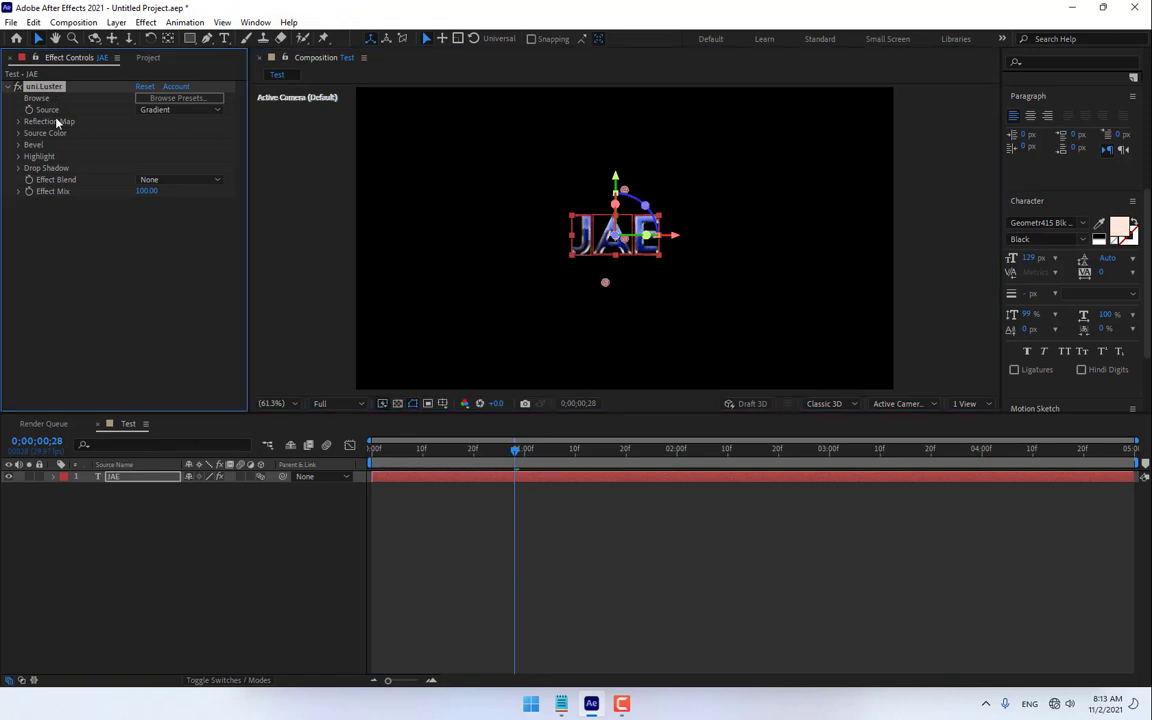
key("Delete")
Step: Apply the uni.Logo Motion effect from the Universe Motion Graphics group to the JAE layer
left_click(118, 476)
left_click(145, 22)
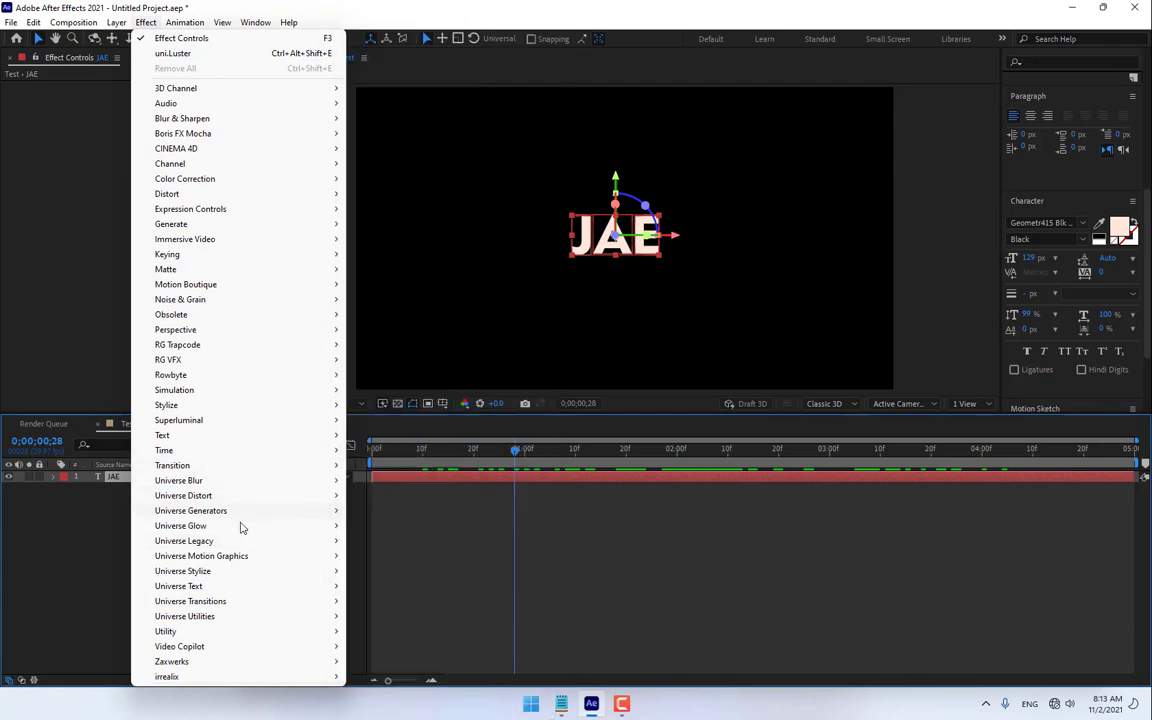
mouse_move(224, 627)
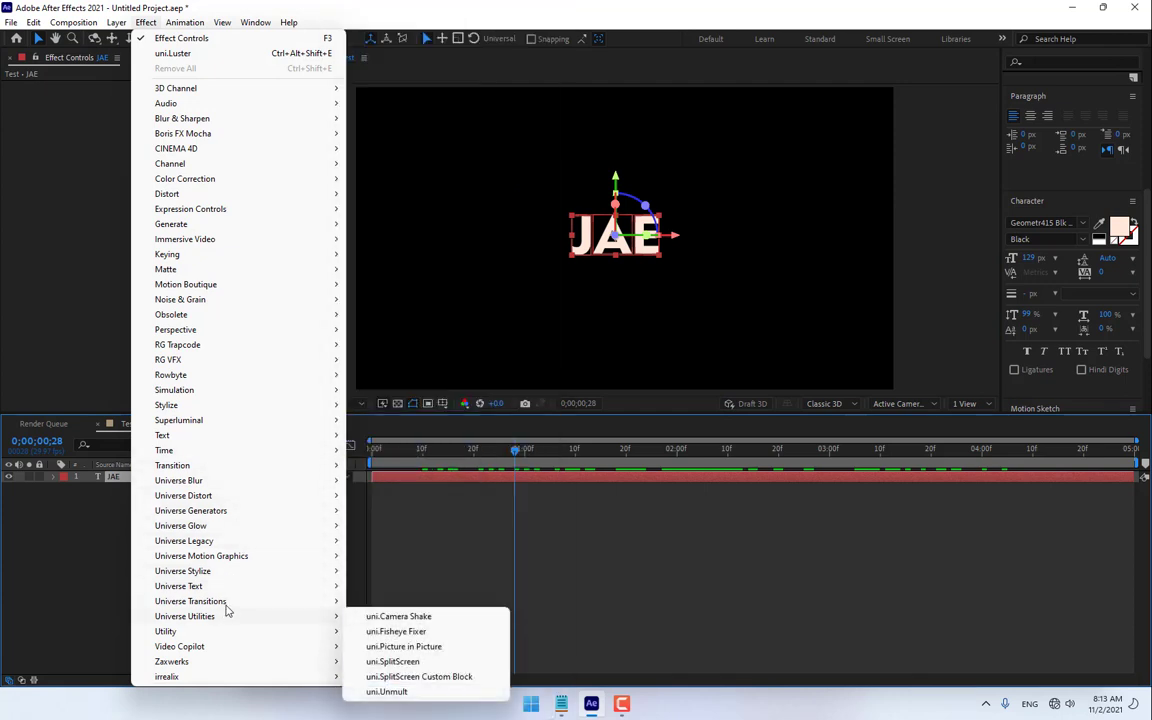
mouse_move(227, 604)
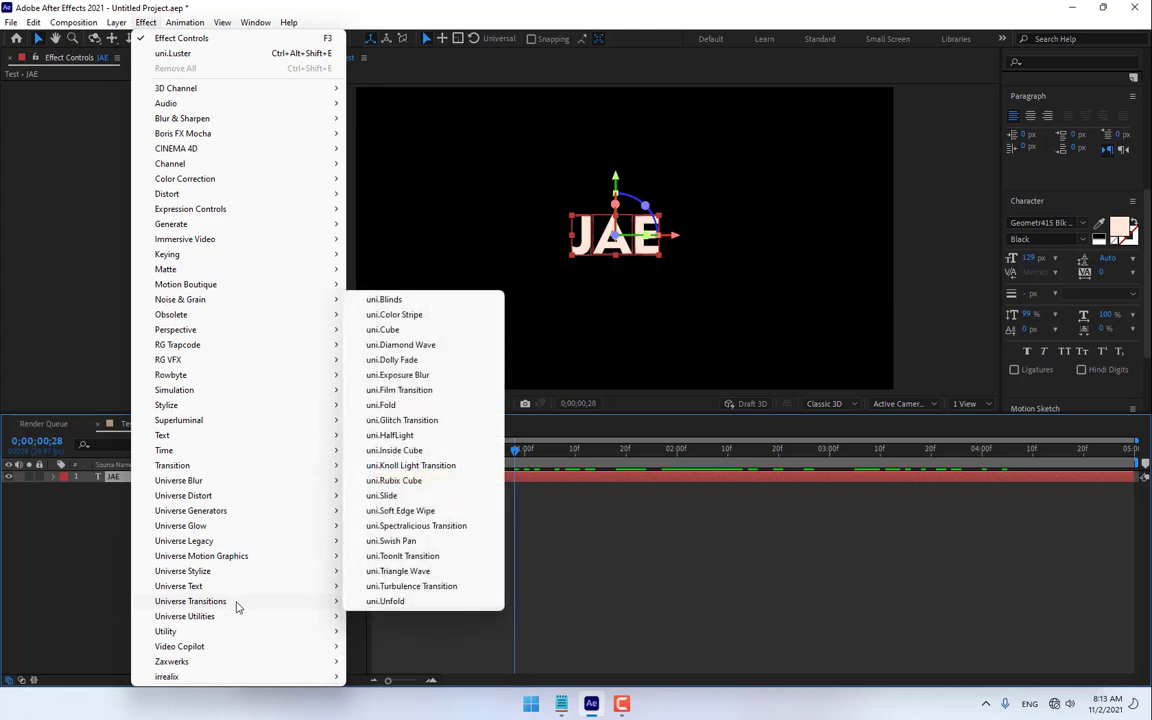
mouse_move(222, 574)
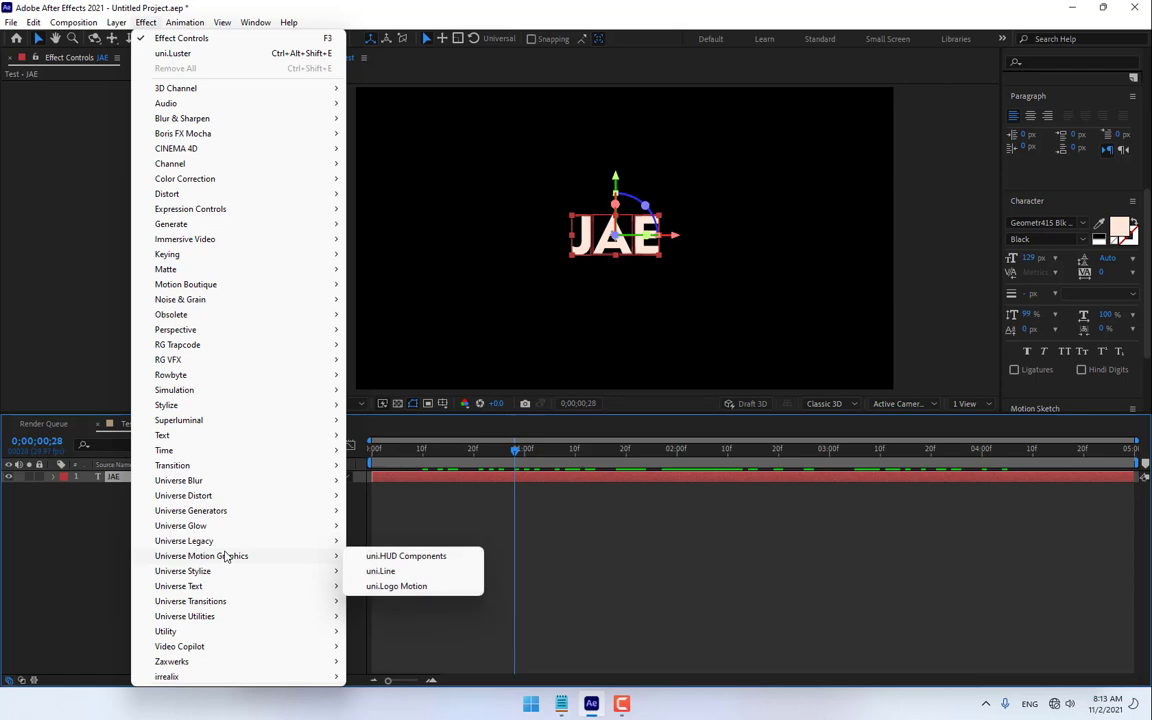
left_click(425, 586)
Step: Check the Logo Motion presets without choosing one and preview the effect's animation, ending at 0;00;00;22
left_click(190, 109)
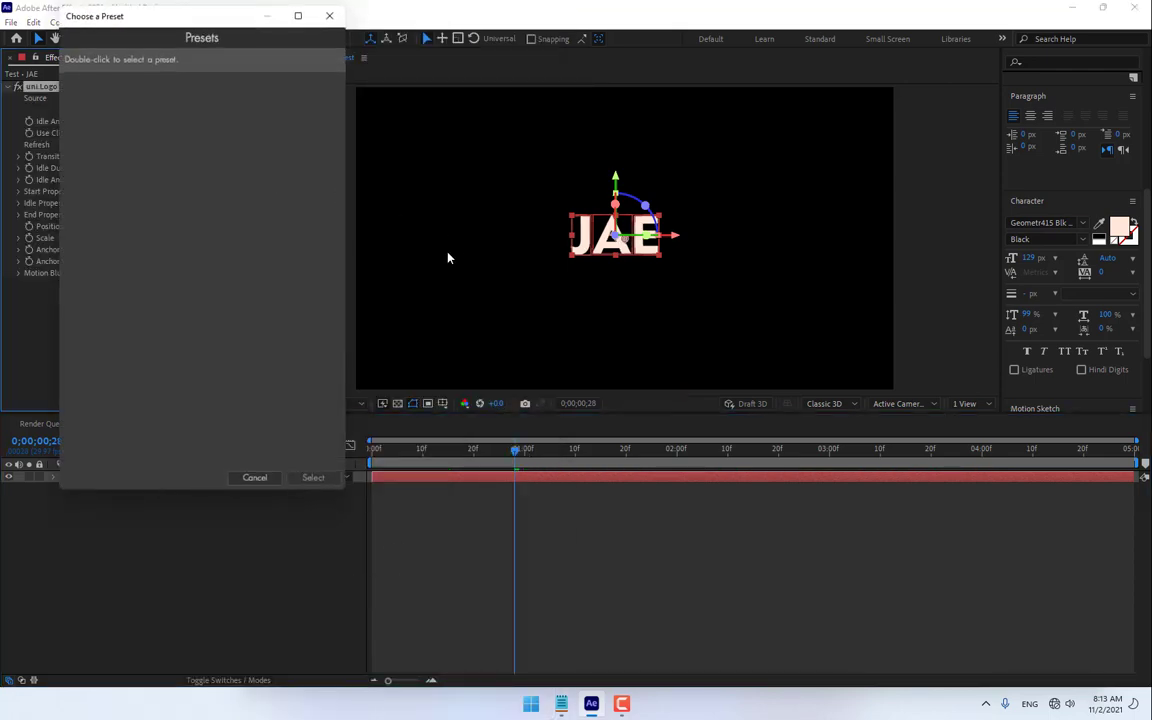
left_click(254, 477)
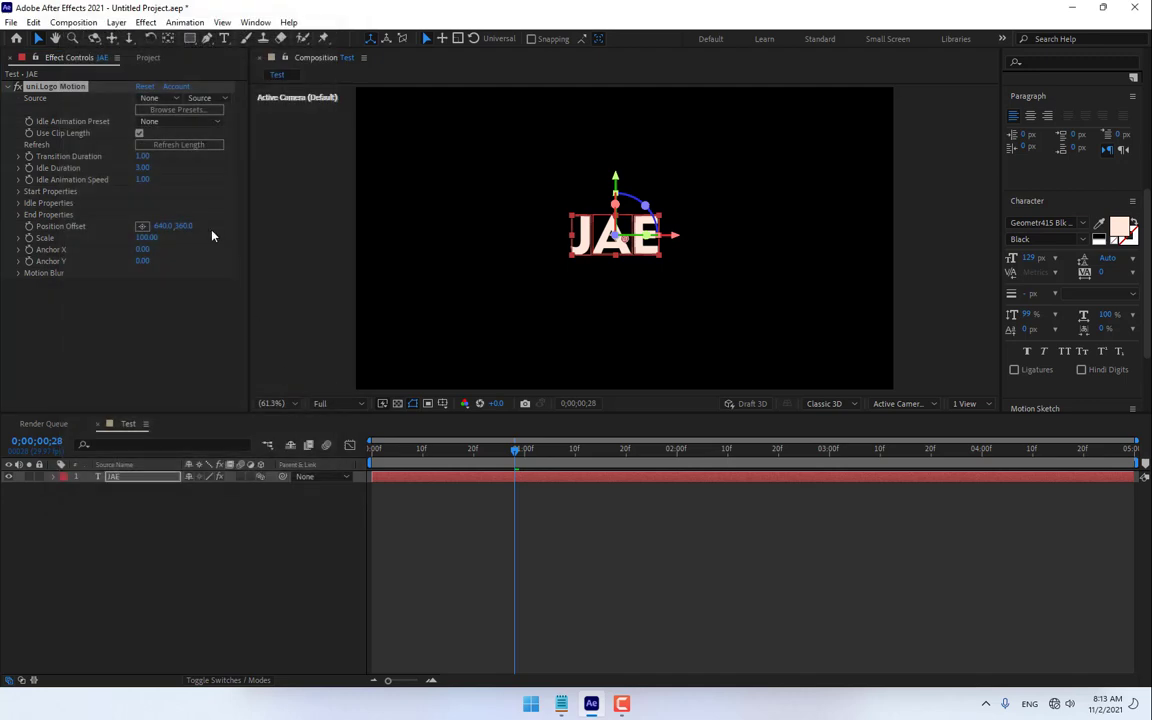
key("space")
left_click_drag(432, 452, 483, 491)
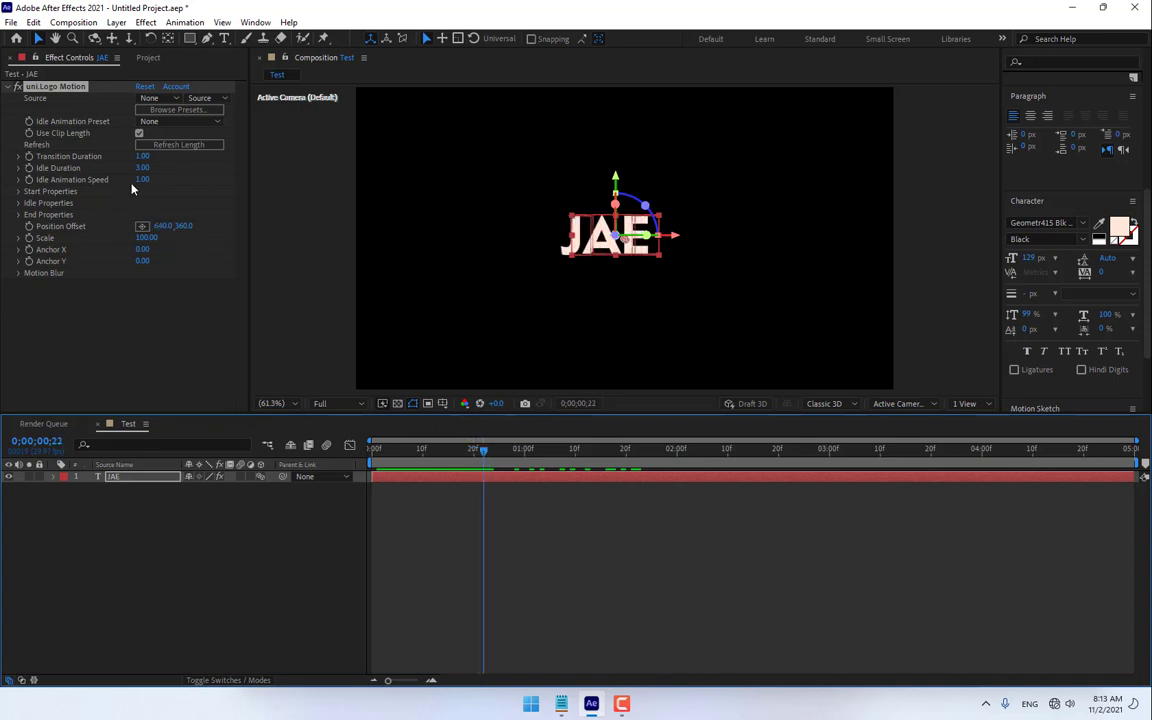
Step: Try Logo Motion with Transition Duration 1.25, Idle Duration 3.08, Idle Animation Speed 2, Anchor X 130 and Scale 91, and remove the effect
mouse_move(142, 158)
left_mouse_down()
mouse_move(185, 158)
mouse_move(160, 158)
left_mouse_up()
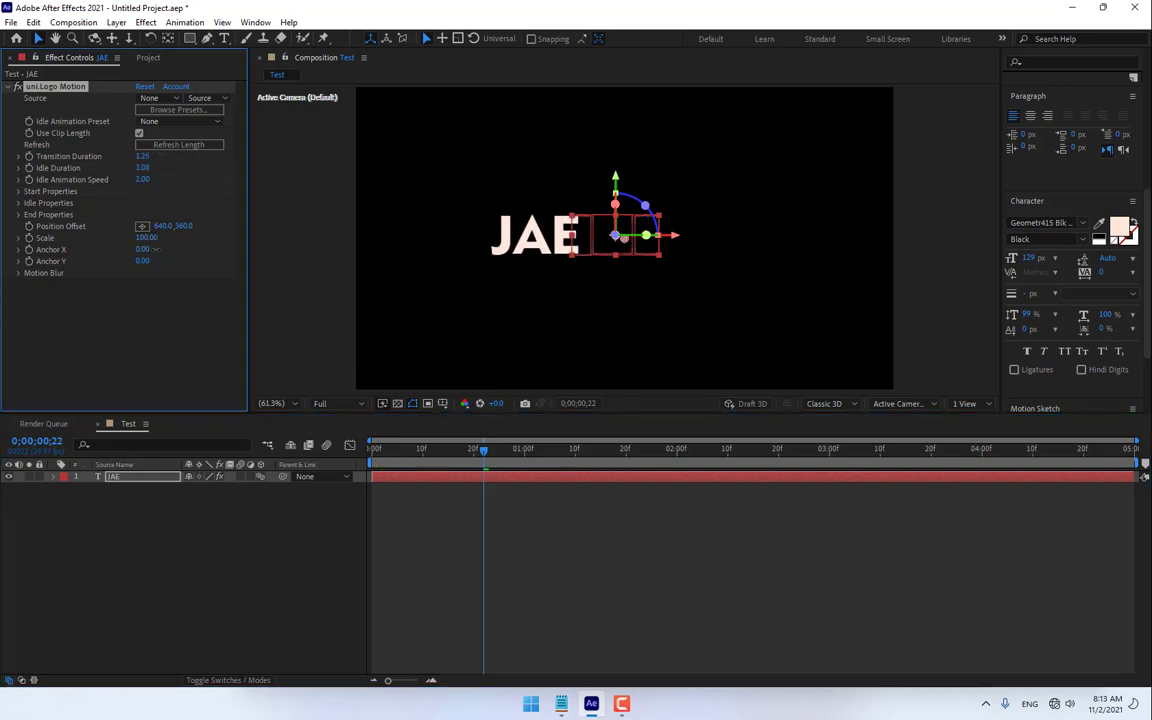
left_click_drag(144, 249, 149, 249)
left_click_drag(148, 239, 142, 449)
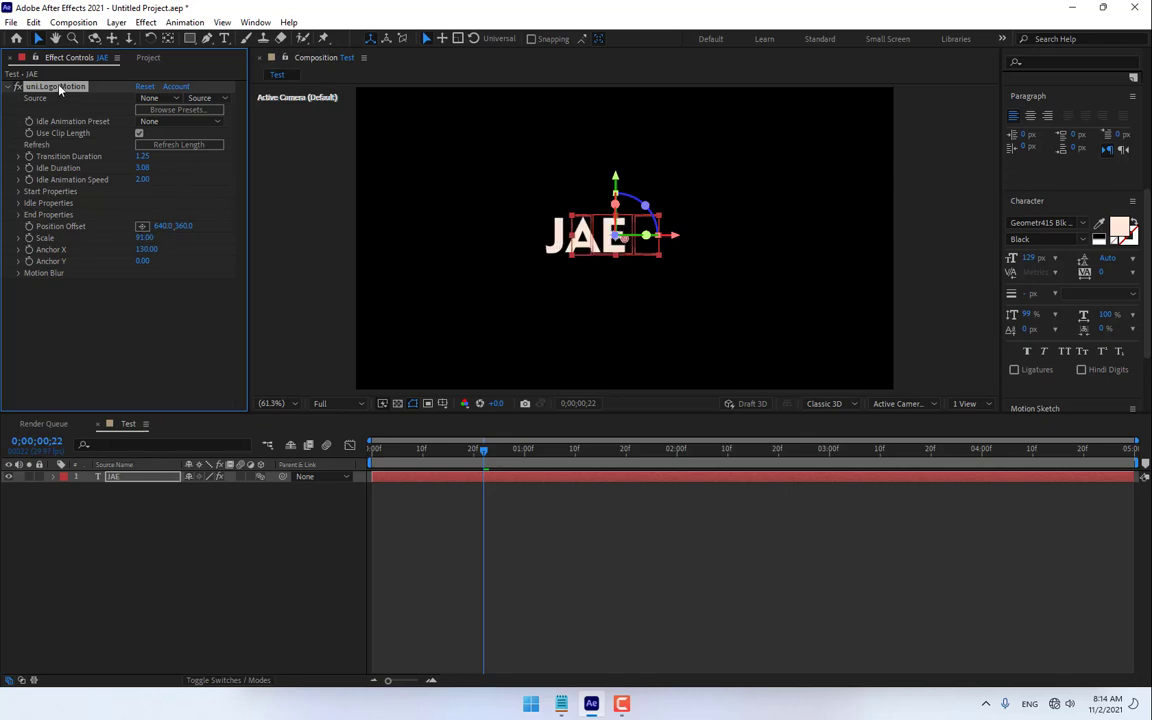
key("Delete")
Step: Apply the uni.Glitch effect from the Universe Stylize group to the JAE layer and preview the glitch animation over the first second
left_click(145, 22)
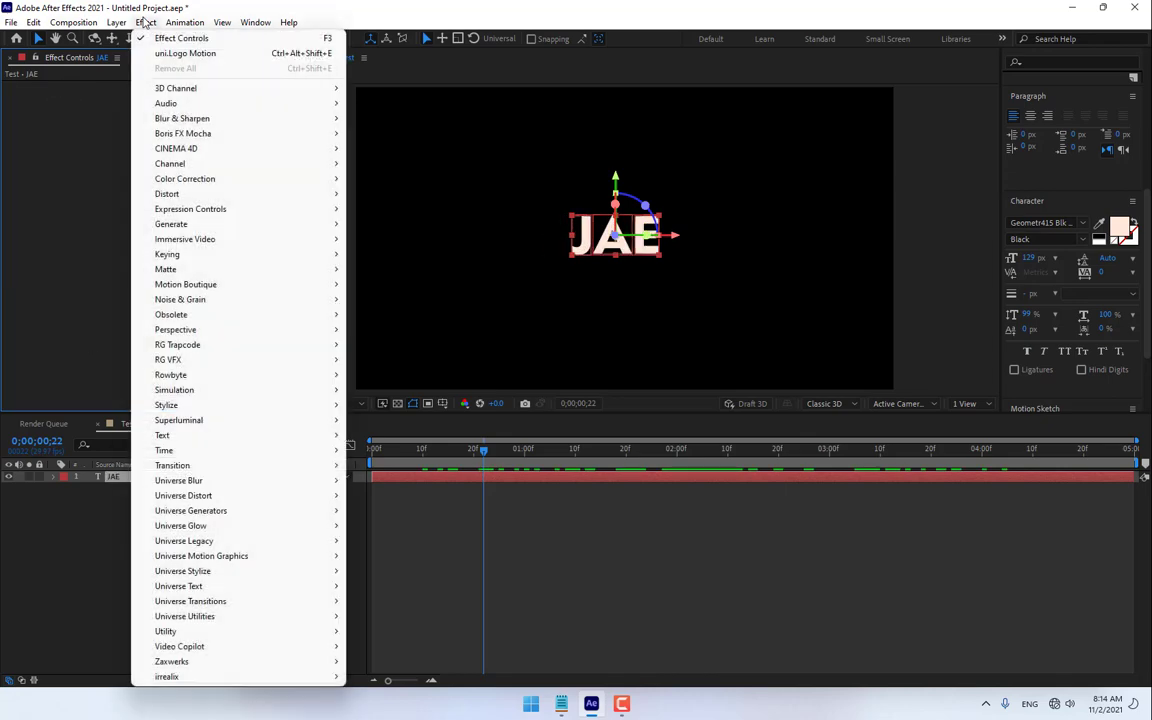
left_click(112, 477)
left_click(146, 22)
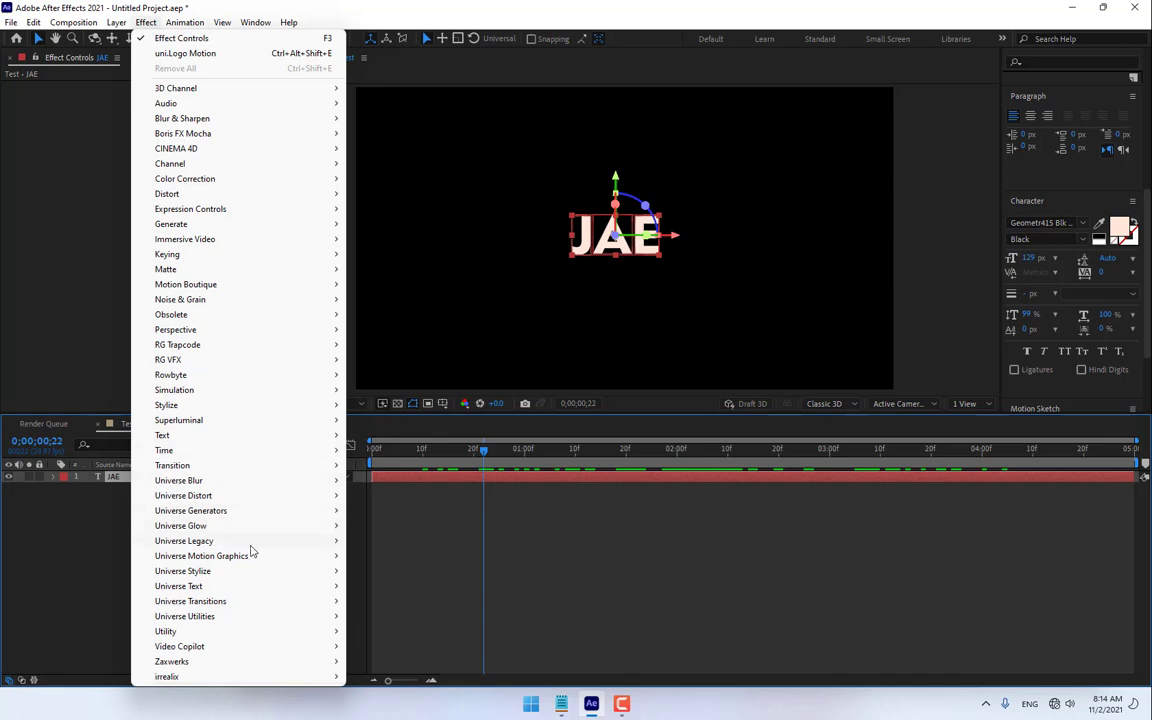
mouse_move(245, 500)
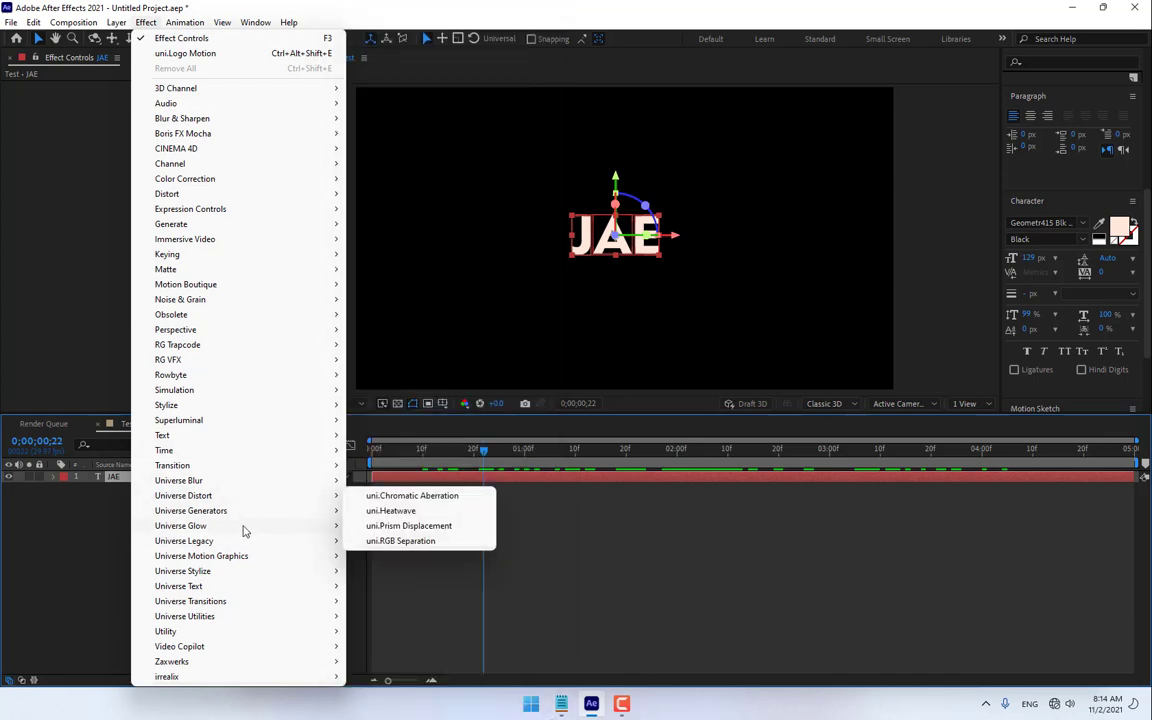
mouse_move(245, 530)
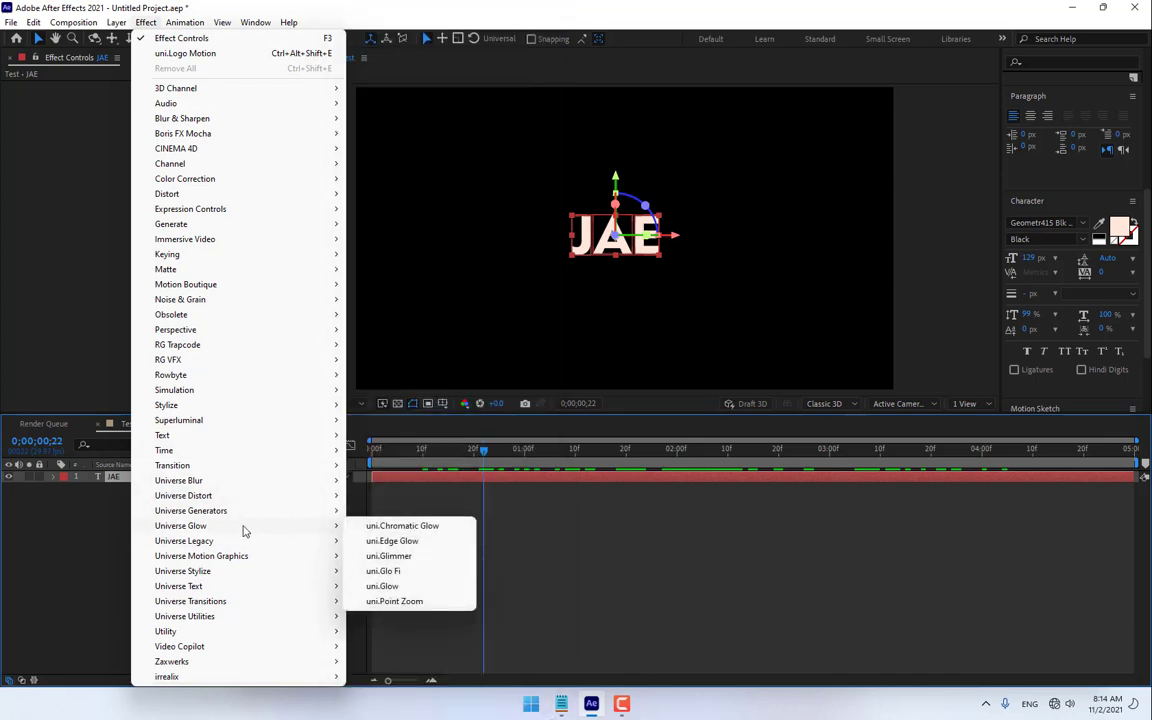
mouse_move(247, 560)
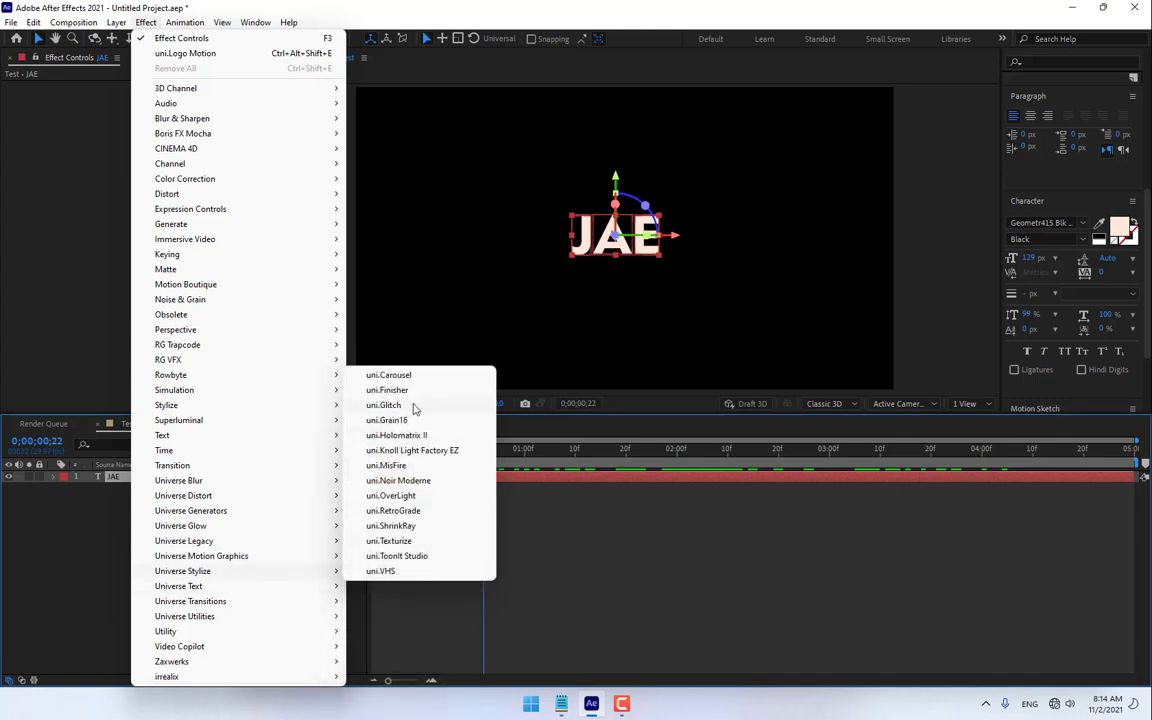
left_click(414, 407)
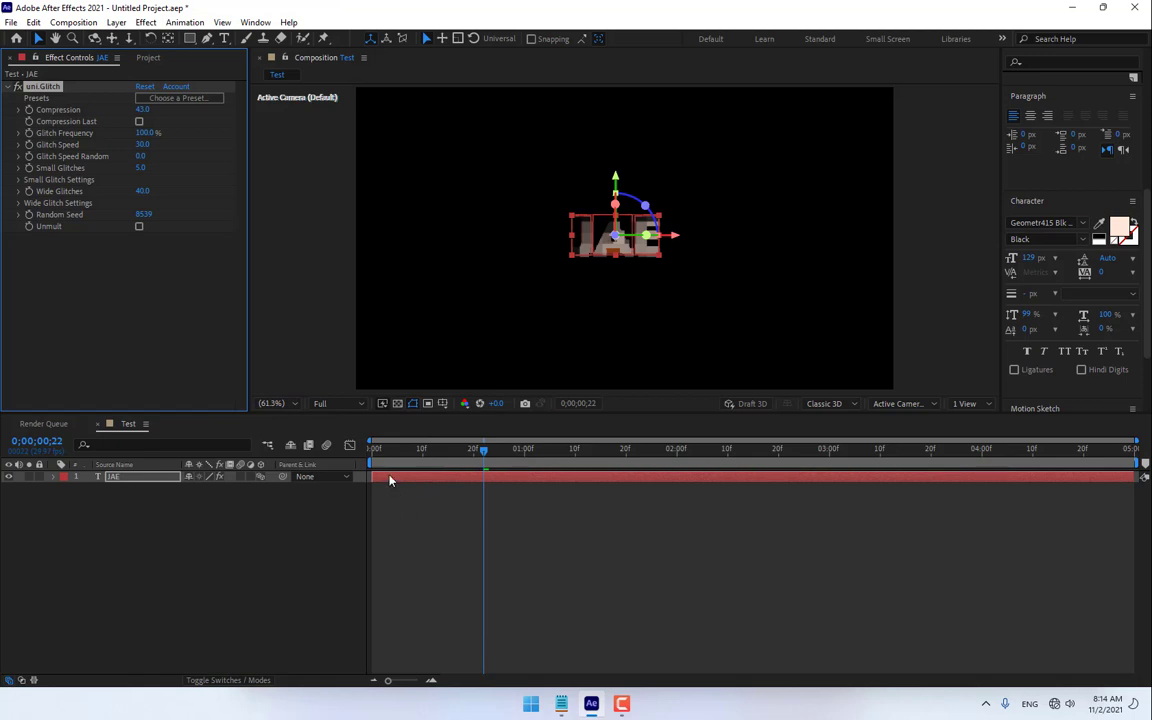
left_click(412, 451)
key("space")
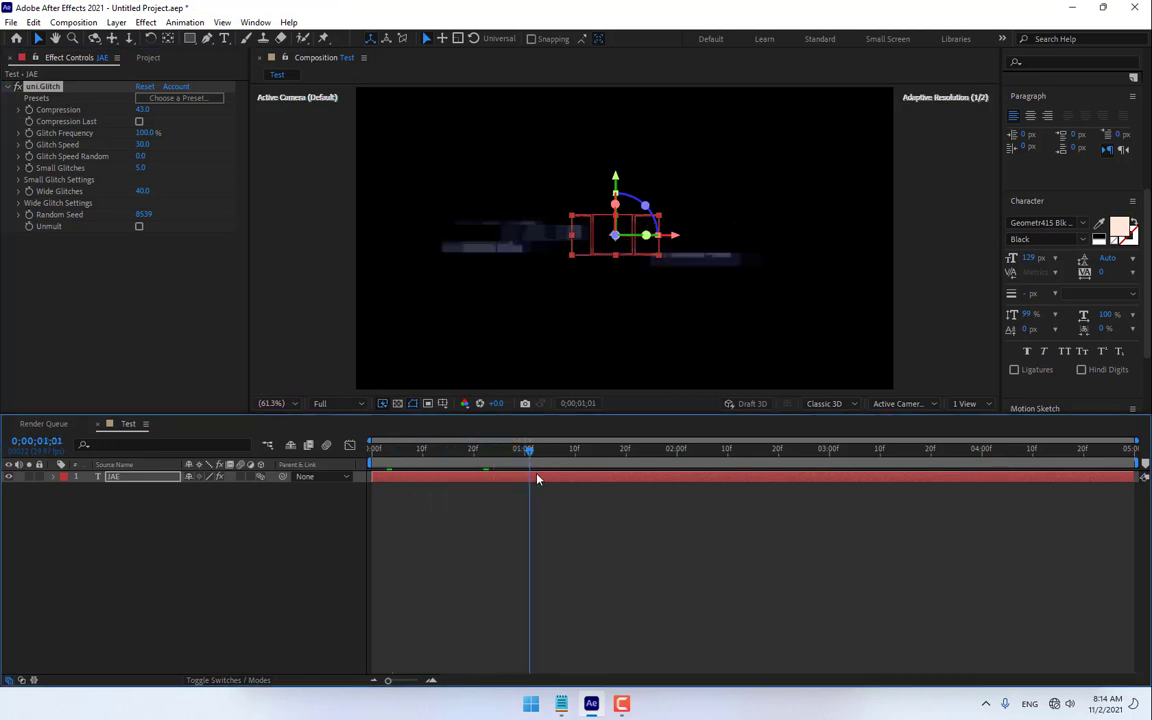
Step: Preview the glitch animation up to 0;00;01;20 and check the Glitch presets without choosing one
left_click_drag(560, 479, 625, 488)
left_click(165, 97)
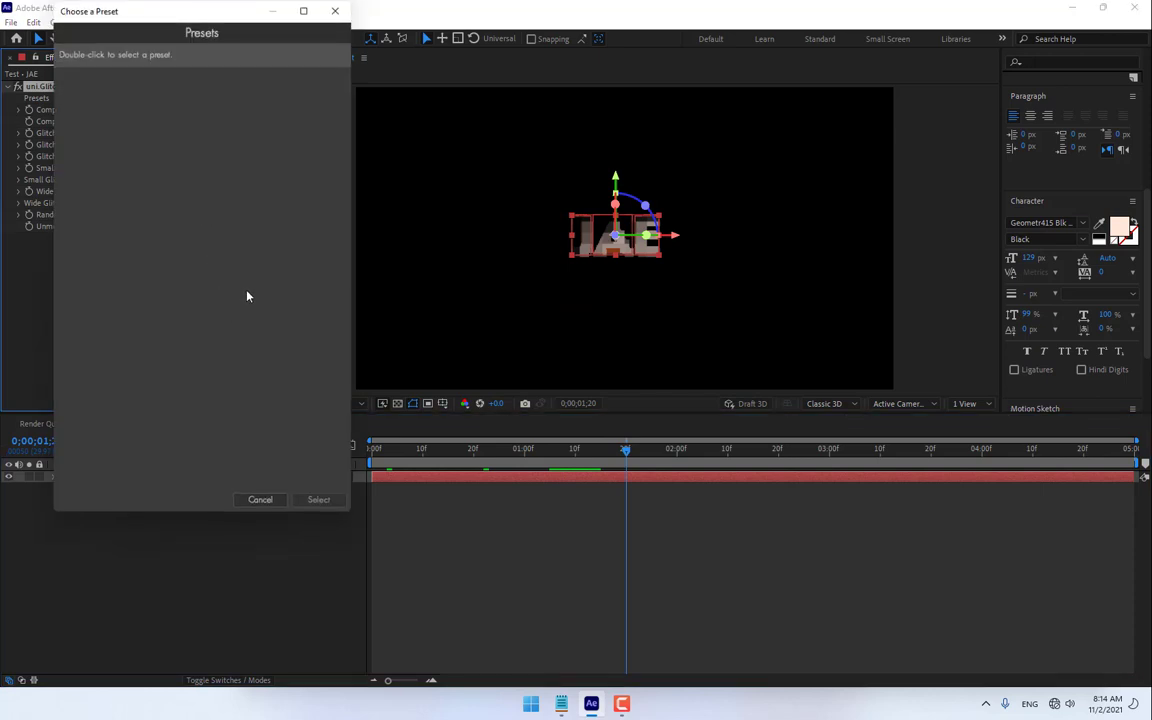
left_click(335, 12)
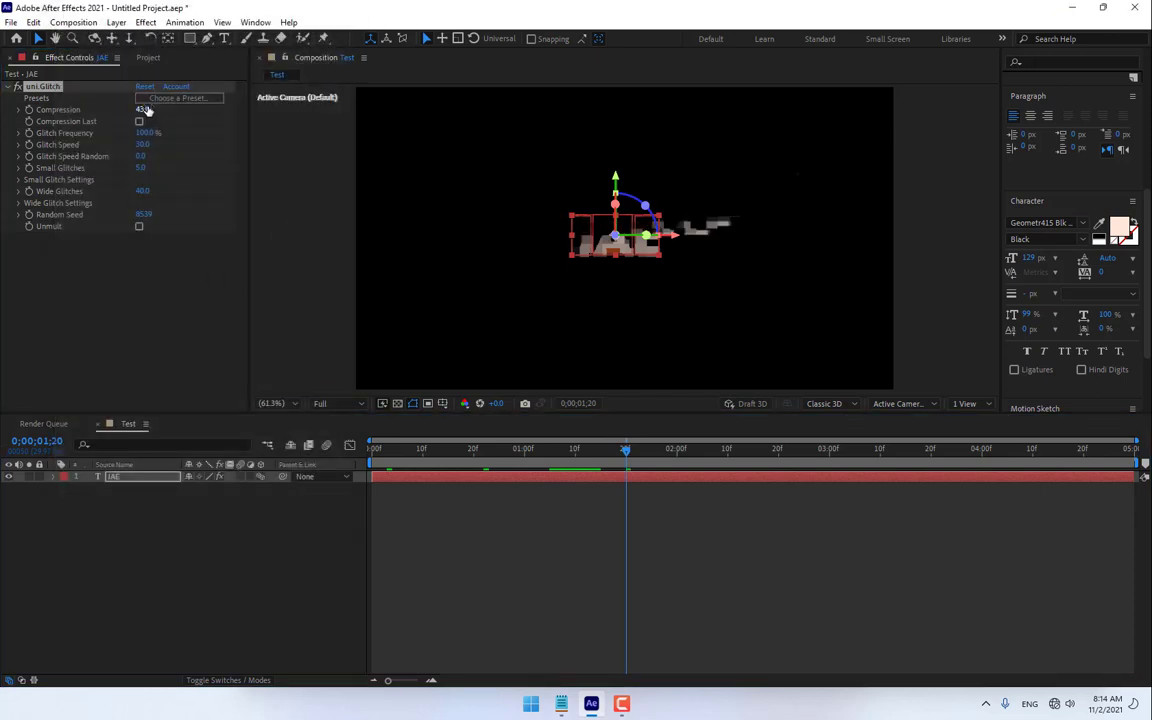
Step: Try a Compression of 79 on the Glitch effect, preview the animation, and remove the effect from the JAE layer
left_click_drag(148, 110, 237, 117)
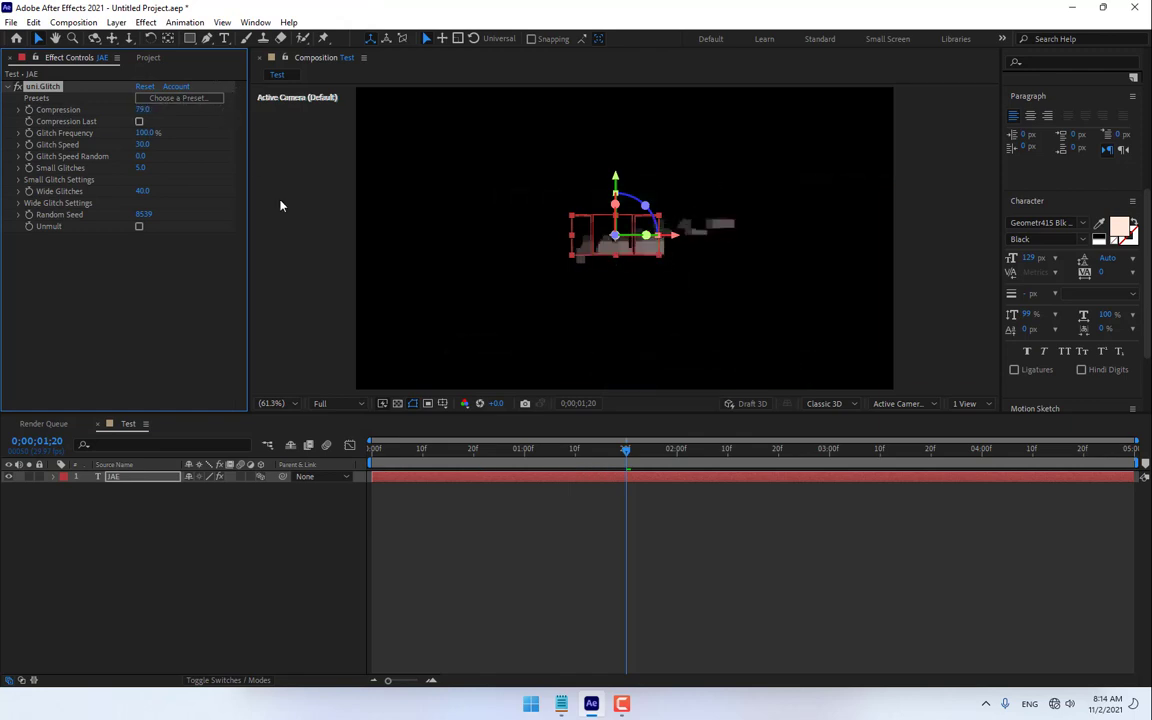
left_click_drag(541, 455, 392, 482)
key("Delete")
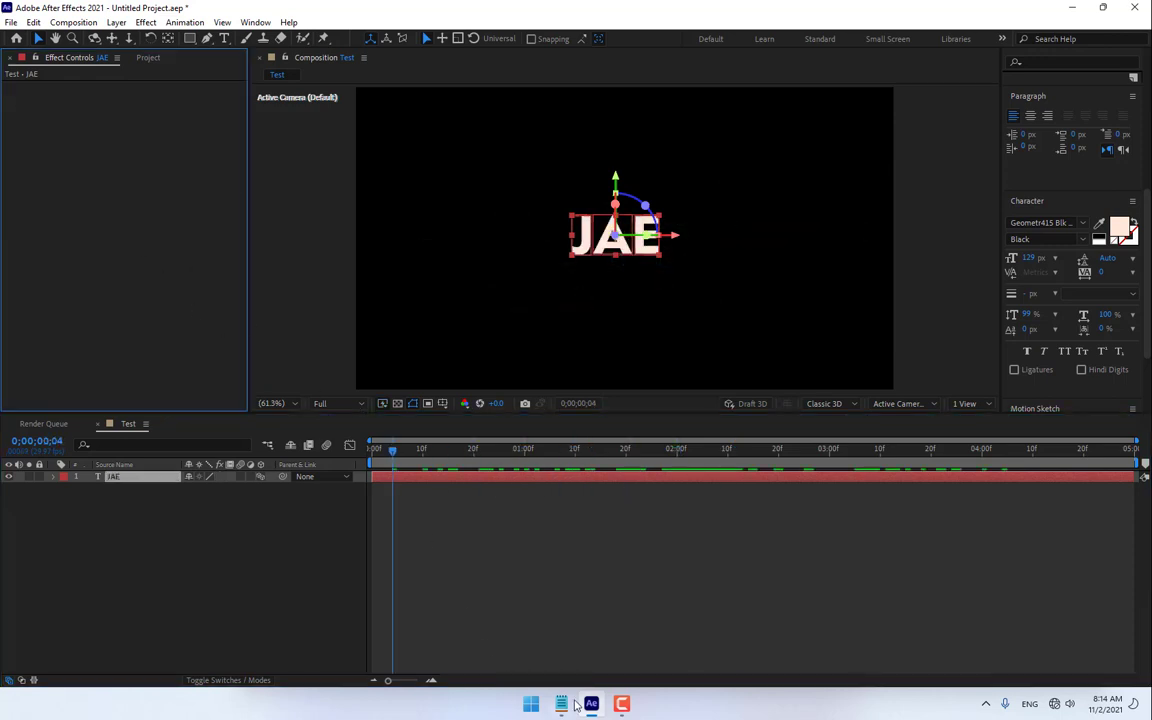
Step: Review the list of animation methods in Notepad and return to After Effects
left_click(562, 704)
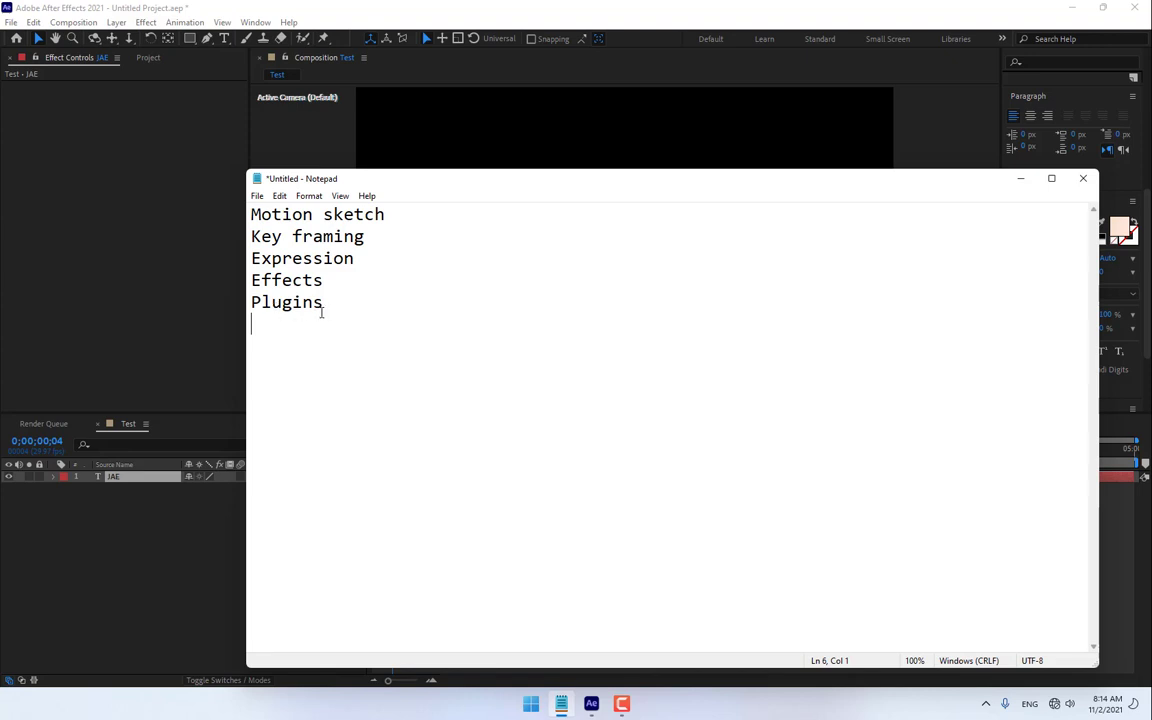
left_click(430, 15)
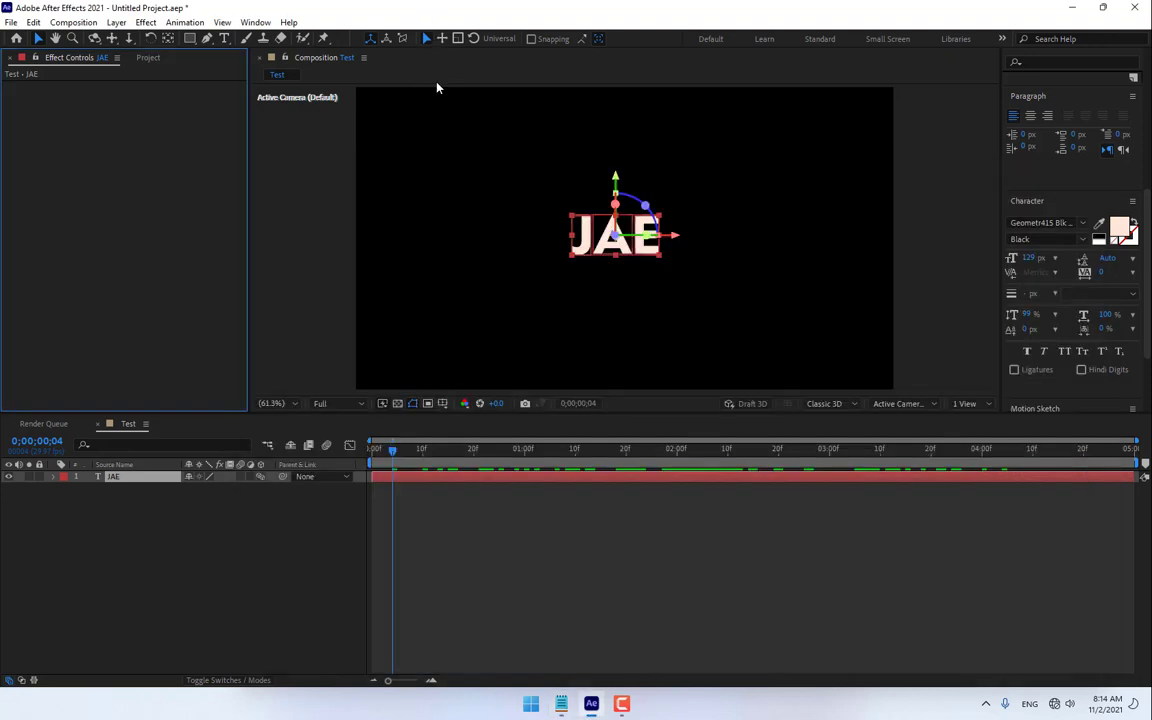
left_click(1035, 408)
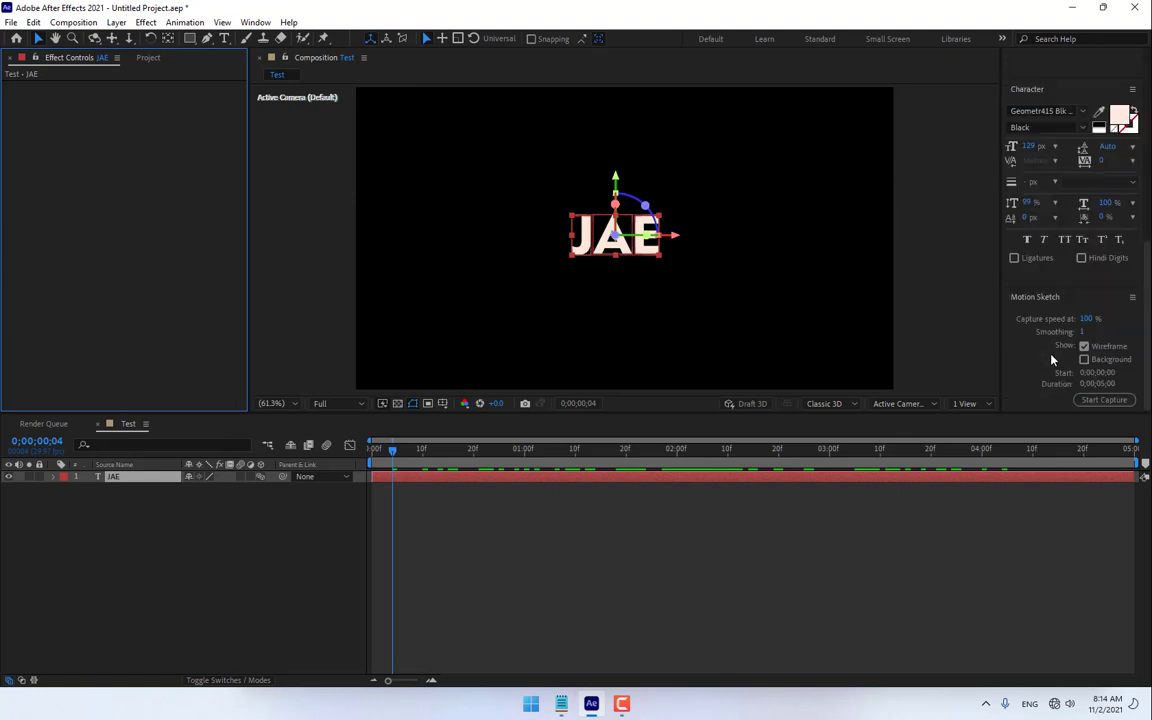
scroll(1049, 357, "up", 4)
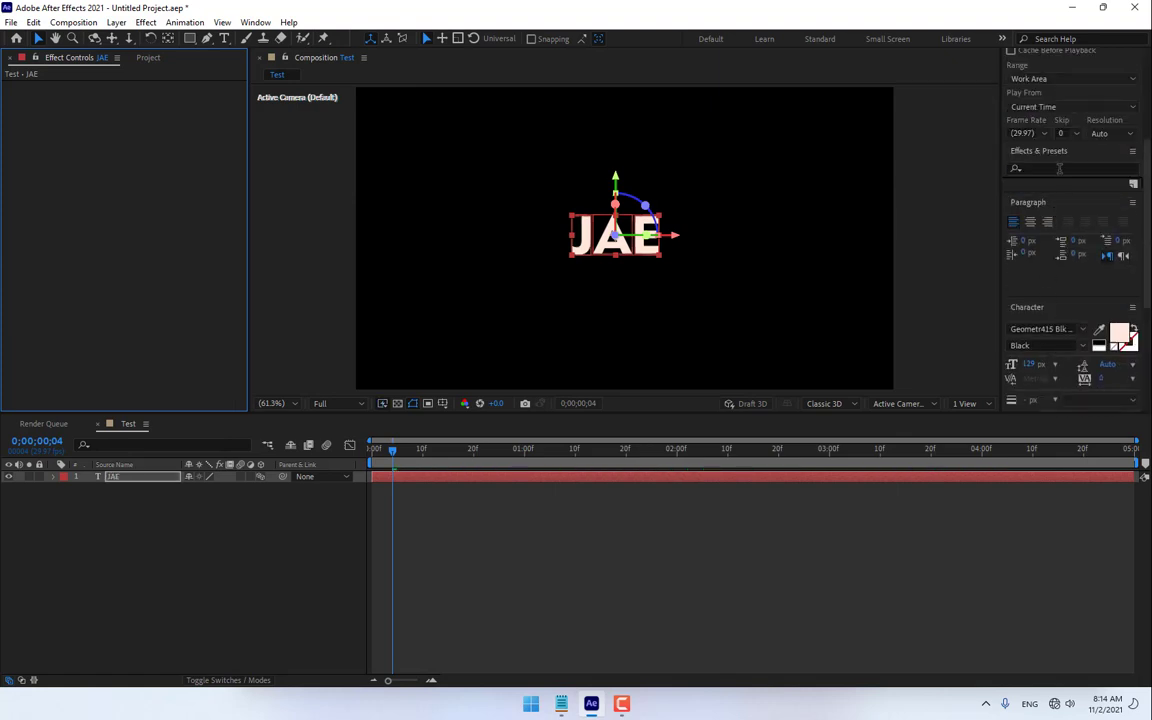
Step: Search the effects and presets for 3d and browse the 3D Text animation presets
left_click(1059, 168)
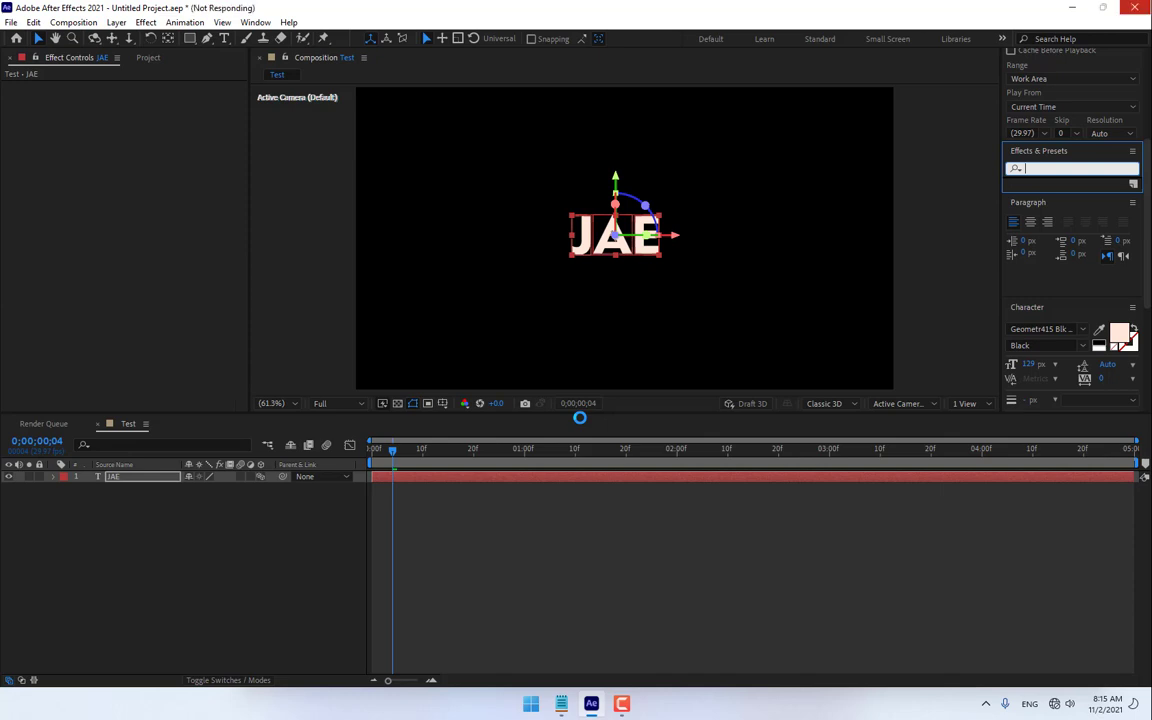
type("3d")
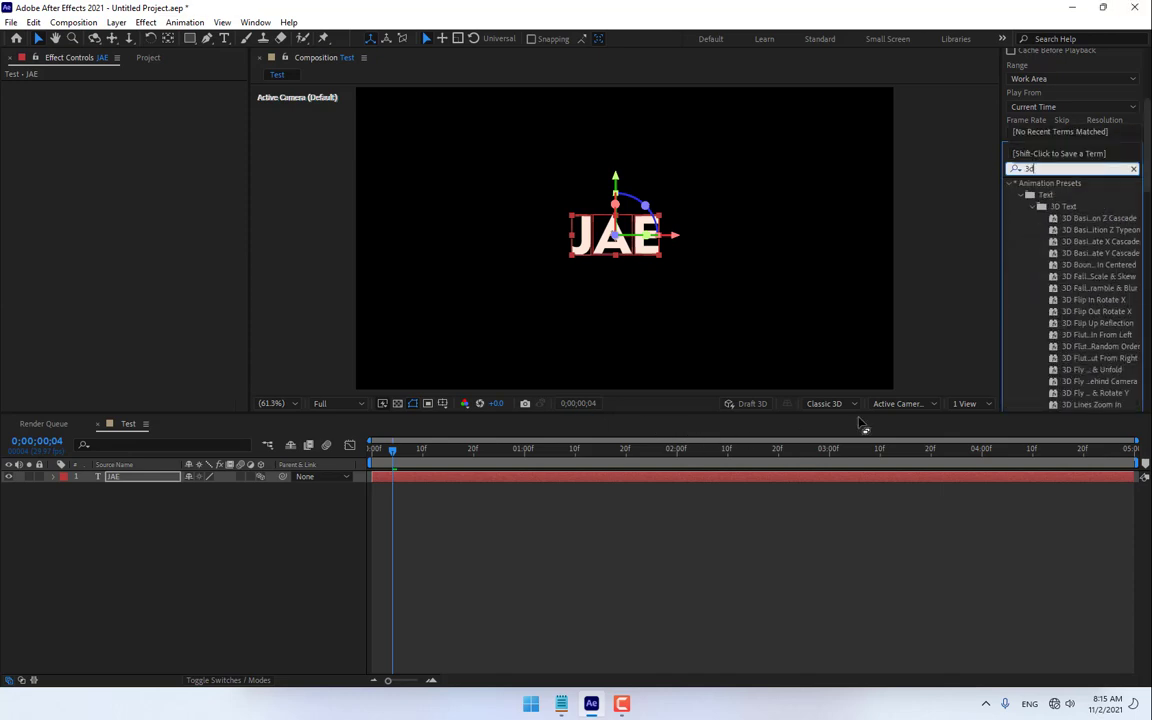
scroll(1085, 315, "down", 5)
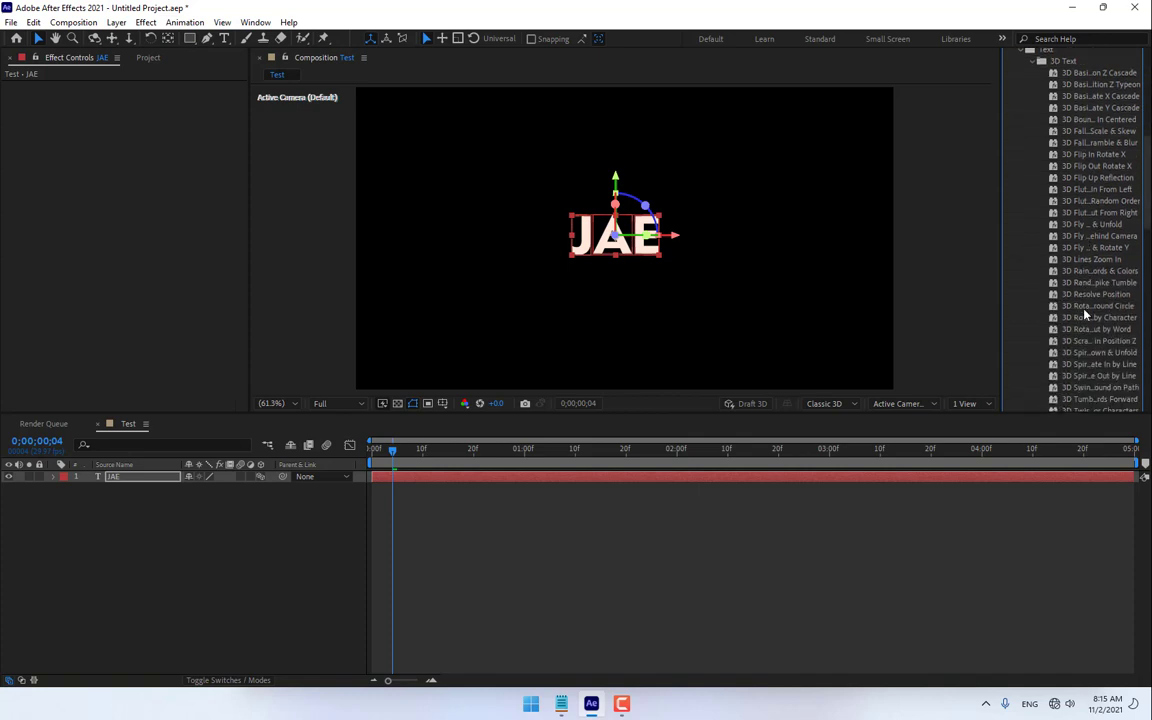
scroll(1085, 315, "down", 1)
Step: Try the 3D Fall Back Scale & Skew preset on the JAE layer, preview it, and undo it
left_click(1075, 95)
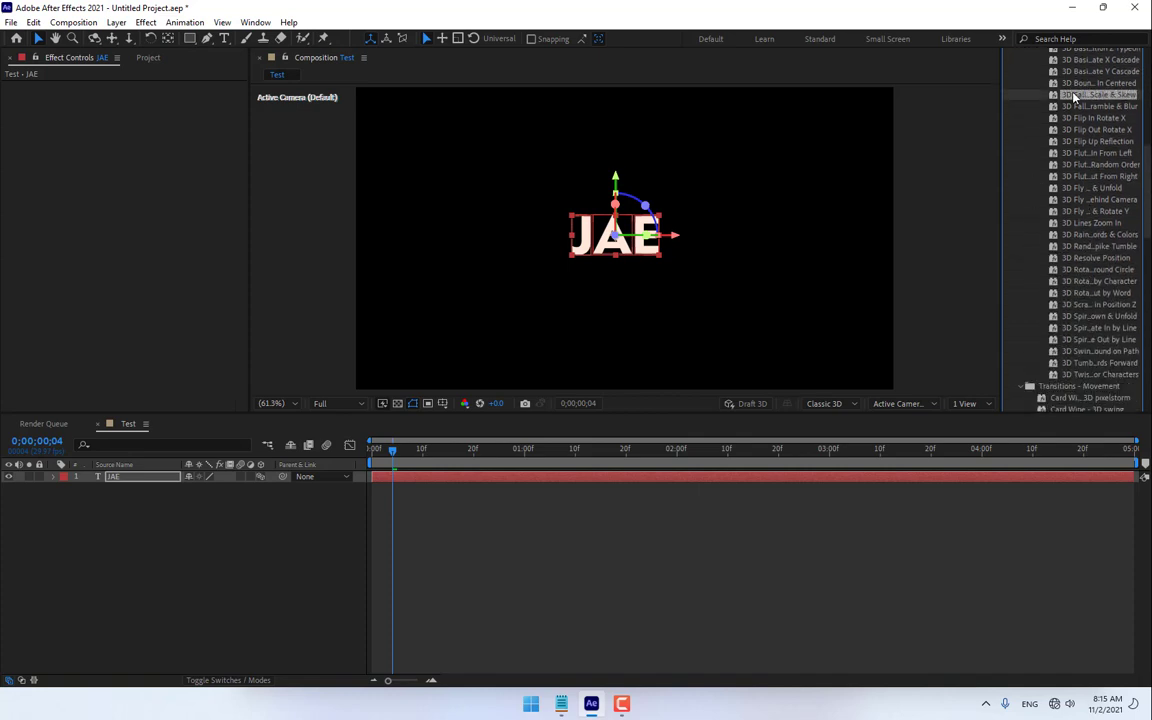
double_click(1075, 95)
left_click_drag(393, 463, 607, 451)
key("ctrl+z")
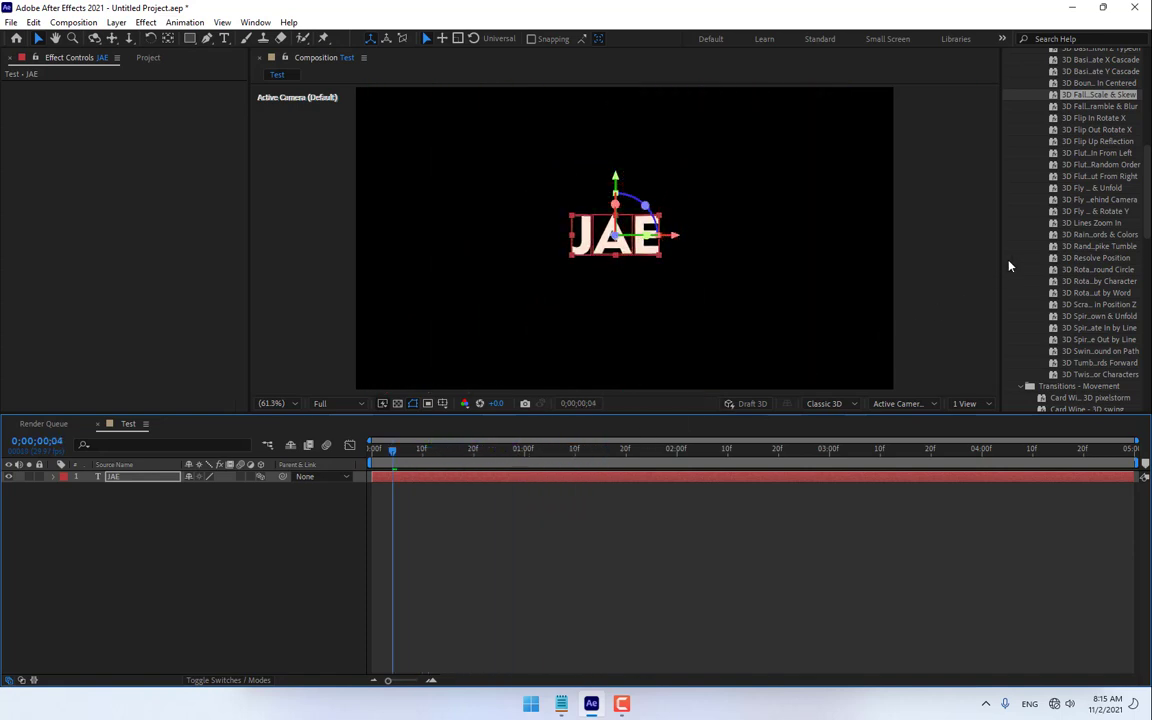
Step: Try the 3D Flutter Out From Right and 3D Basic Rotate Y Cascade presets in turn on the JAE layer and preview each
double_click(1075, 176)
left_click_drag(401, 451, 580, 445)
key("ctrl+z")
double_click(1087, 72)
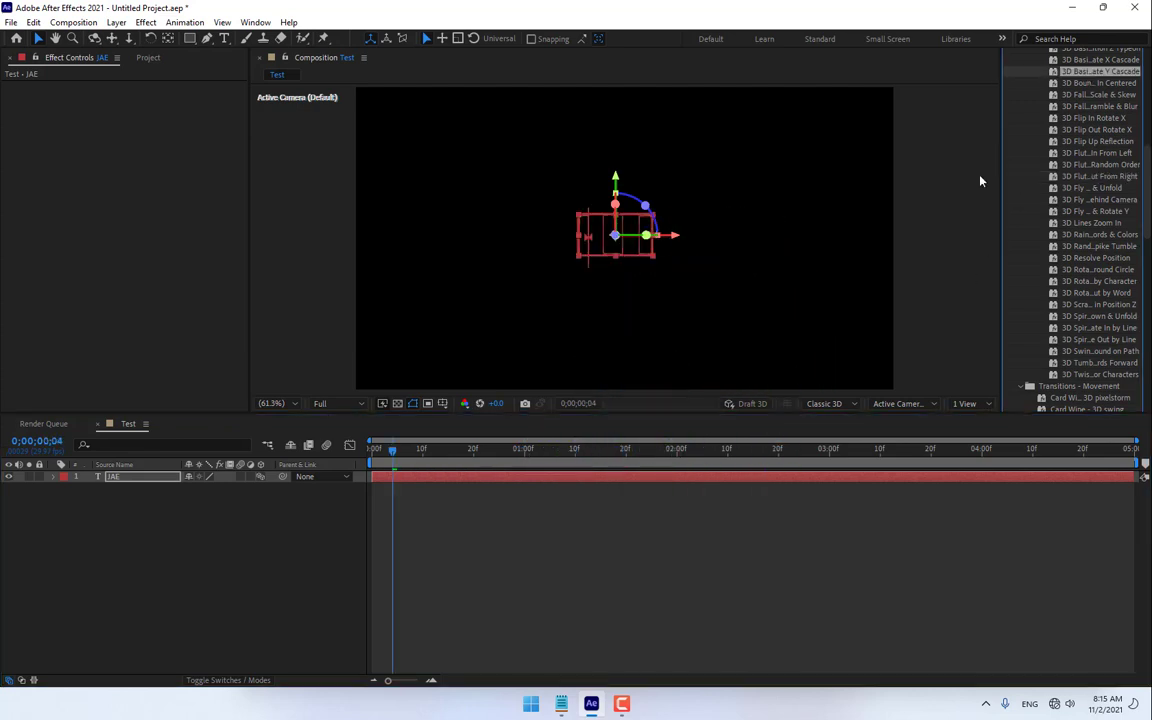
key("space")
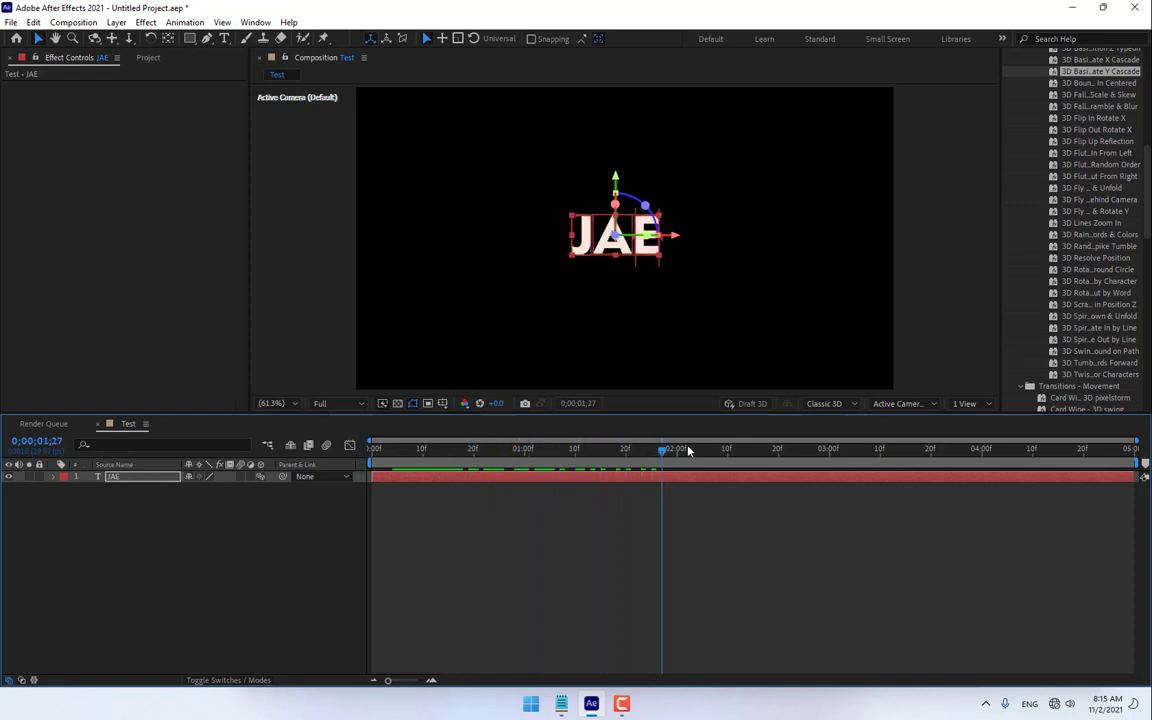
Step: Try the 3D Rotate Around Circle preset on the JAE layer, preview the rotation, and undo it
left_click(1035, 270)
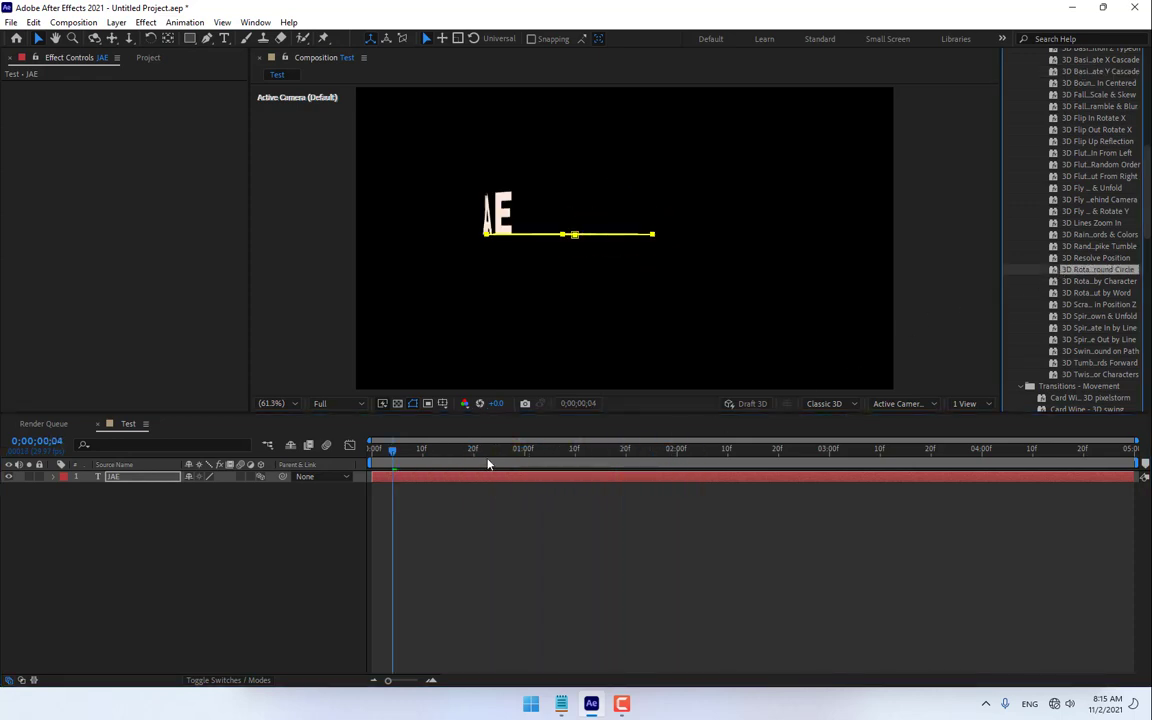
key("space")
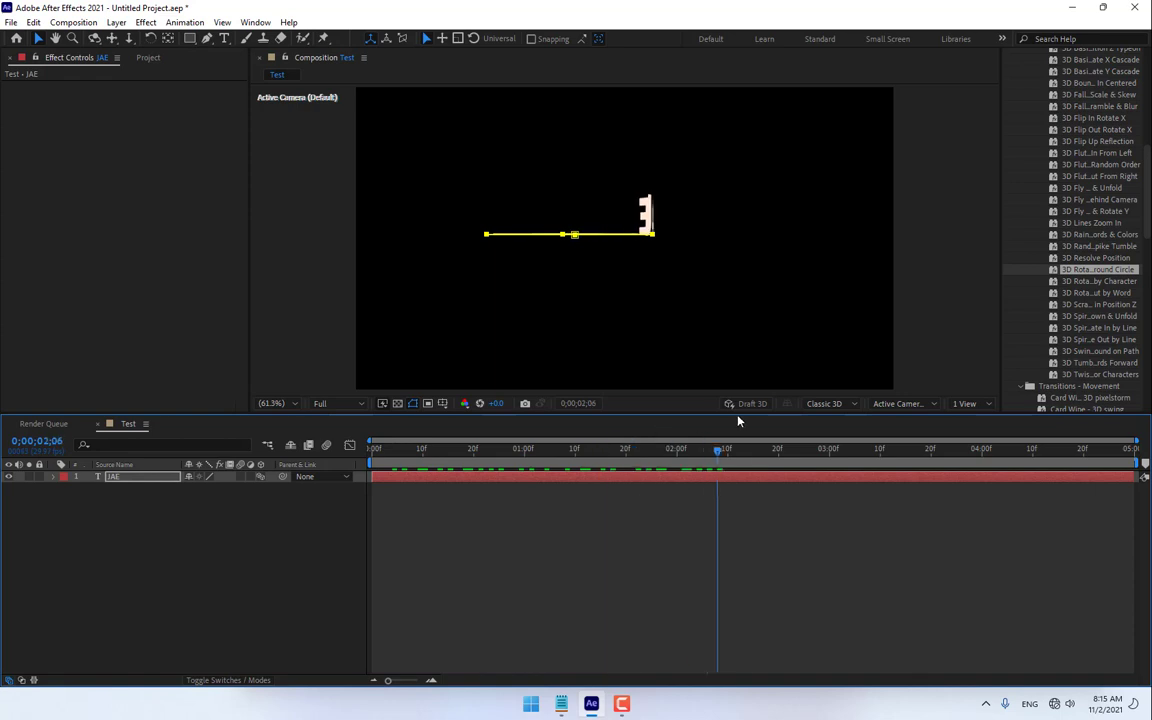
left_click_drag(869, 409, 519, 460)
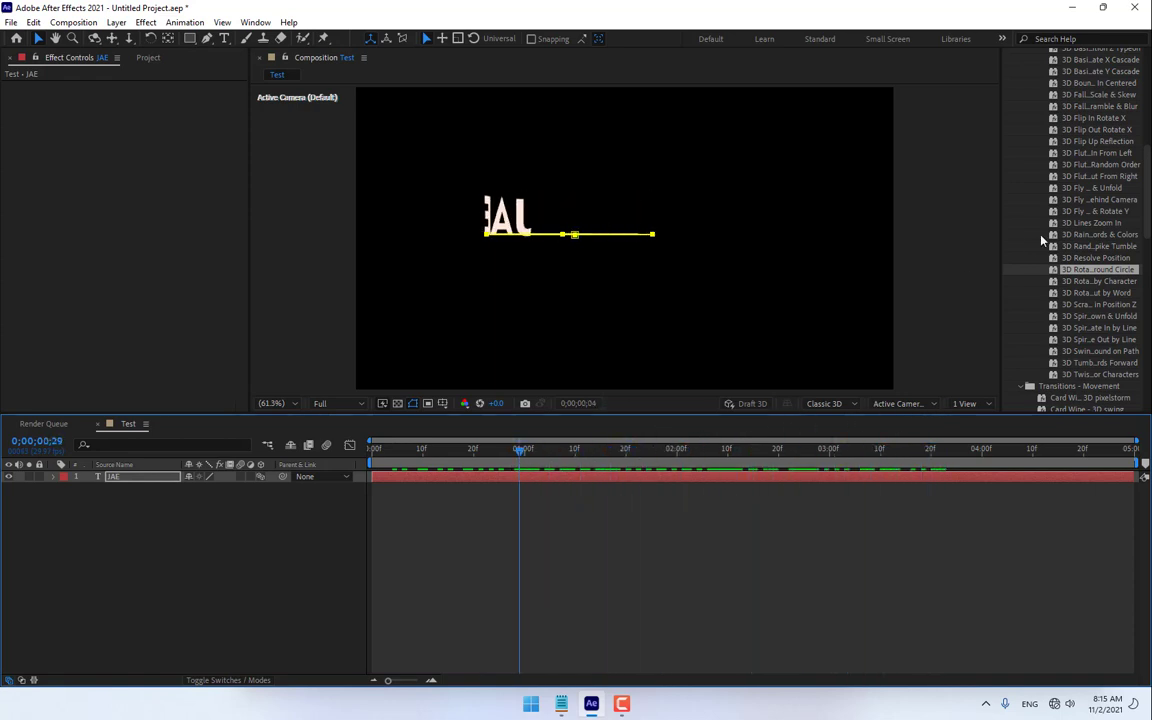
key("ctrl+z")
Step: Apply the 3D Bouncing In Centered preset to the JAE layer and preview it up to 0;00;01;28
scroll(1063, 232, "up", 3)
left_click_drag(1063, 232, 865, 372)
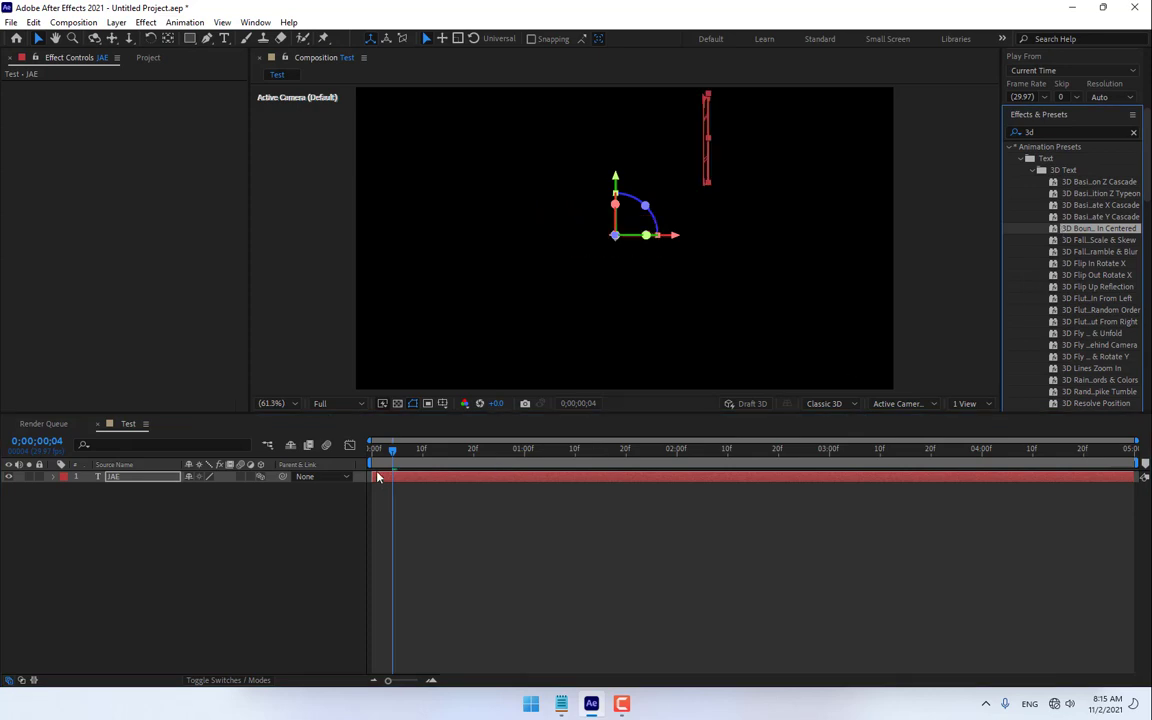
left_click_drag(395, 460, 669, 446)
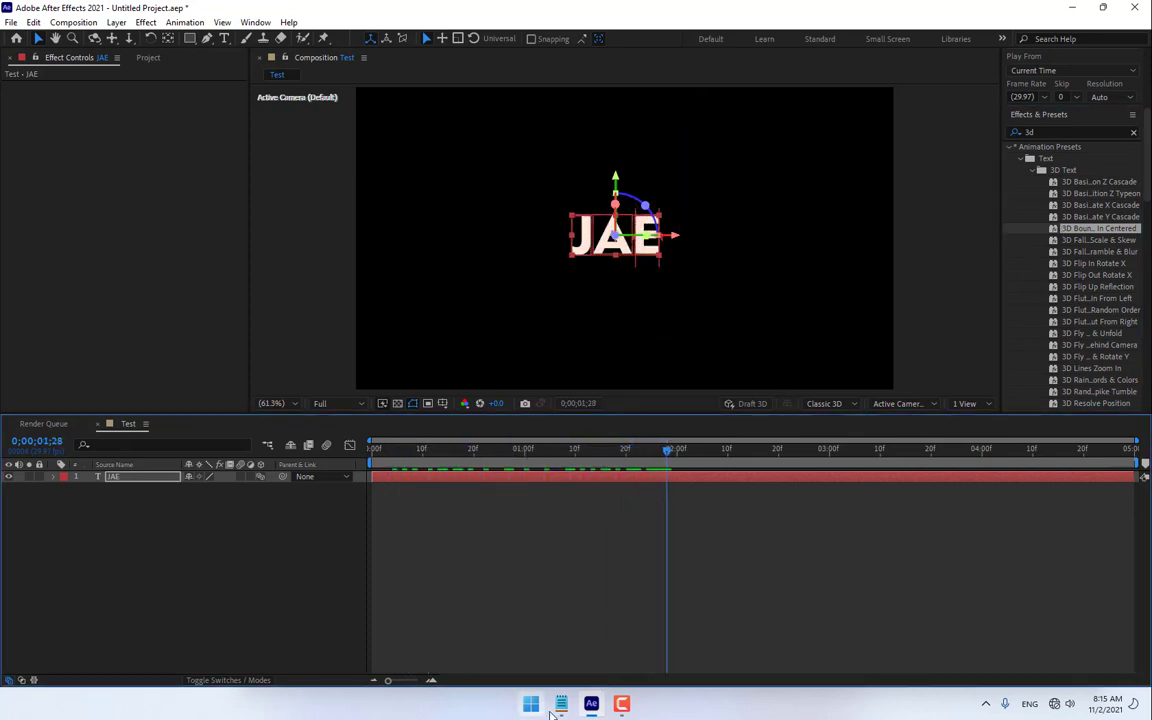
Step: Switch to the list of animation methods in Notepad
key("alt+Tab")
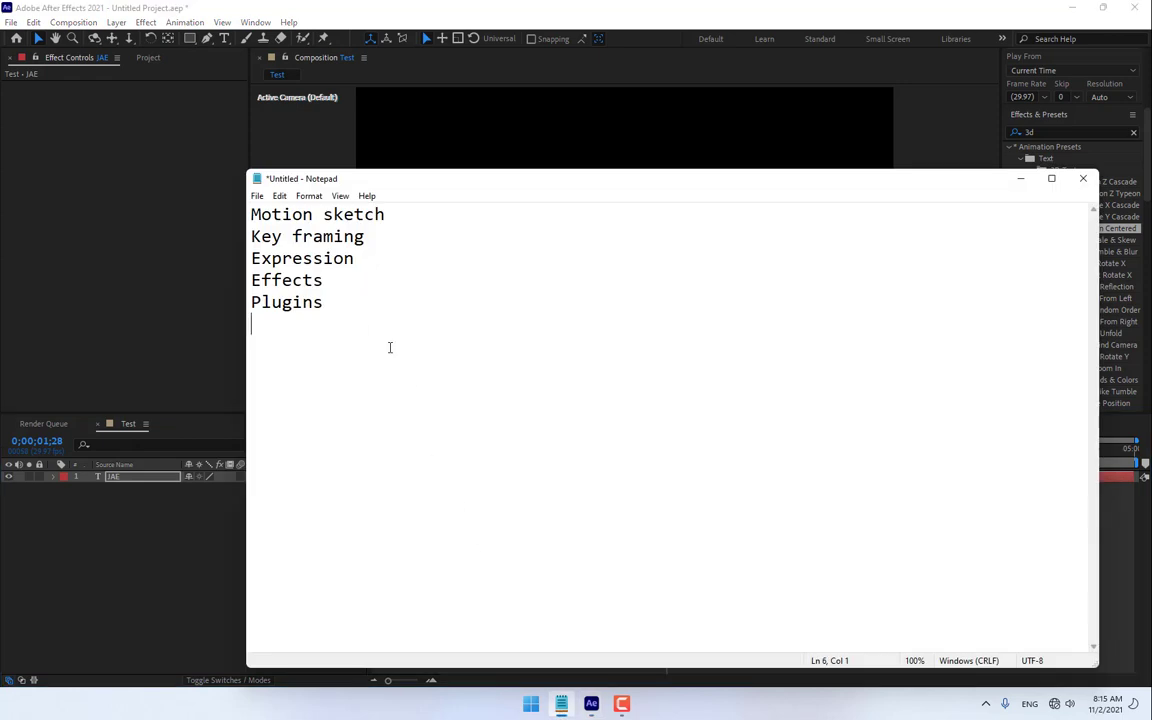